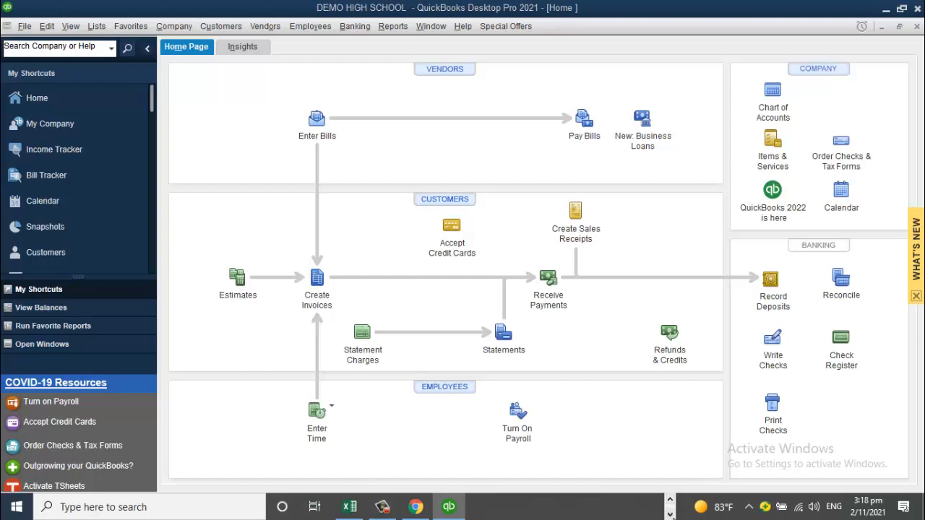
# Step: Turn on inventory and purchase orders in Items & Inventory company preferences, then maximize the home page
pyautogui.click(670, 504)
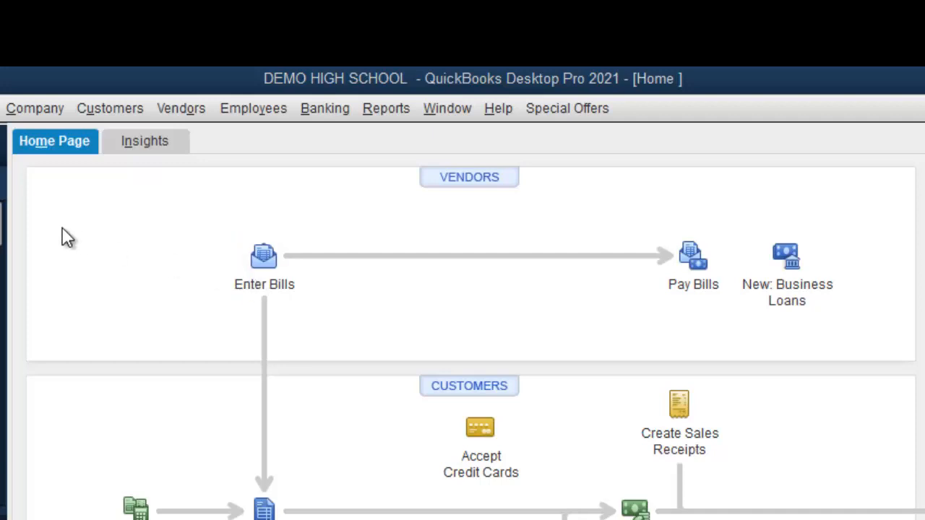
pyautogui.click(12, 95)
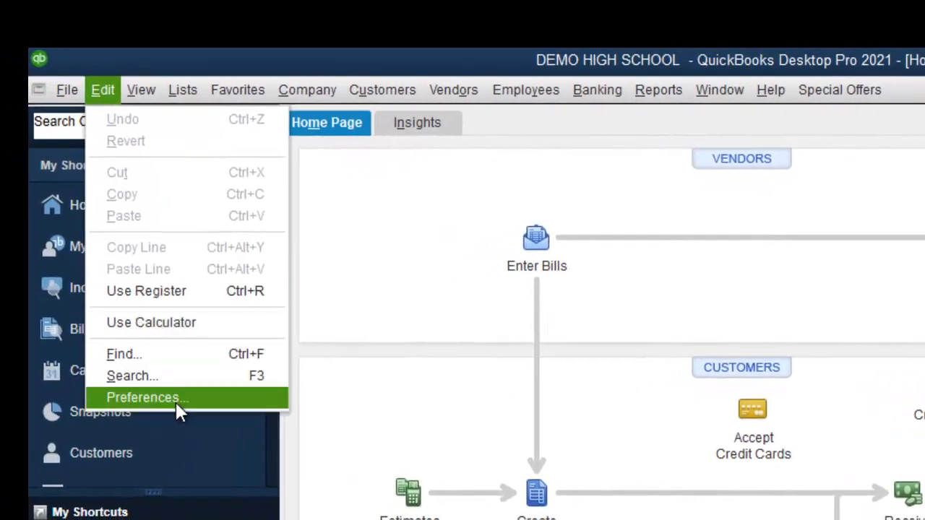
pyautogui.click(176, 406)
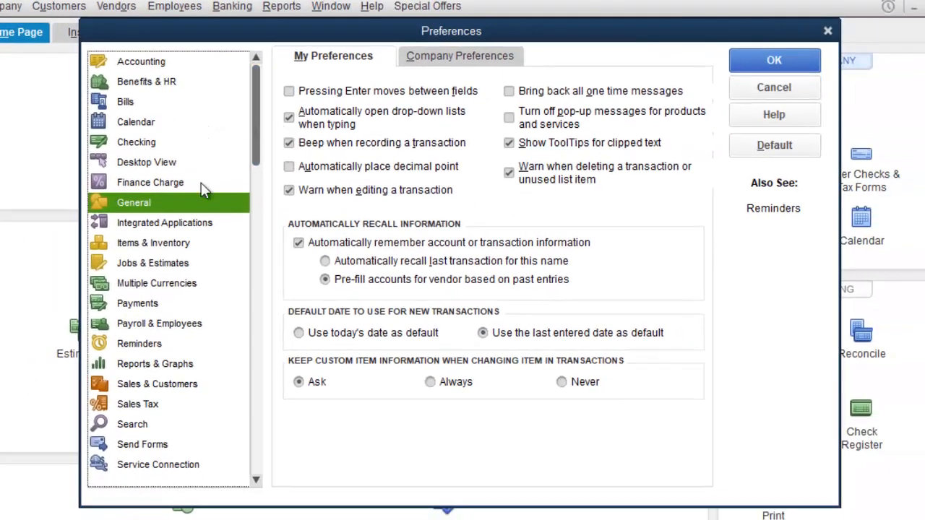
pyautogui.click(174, 245)
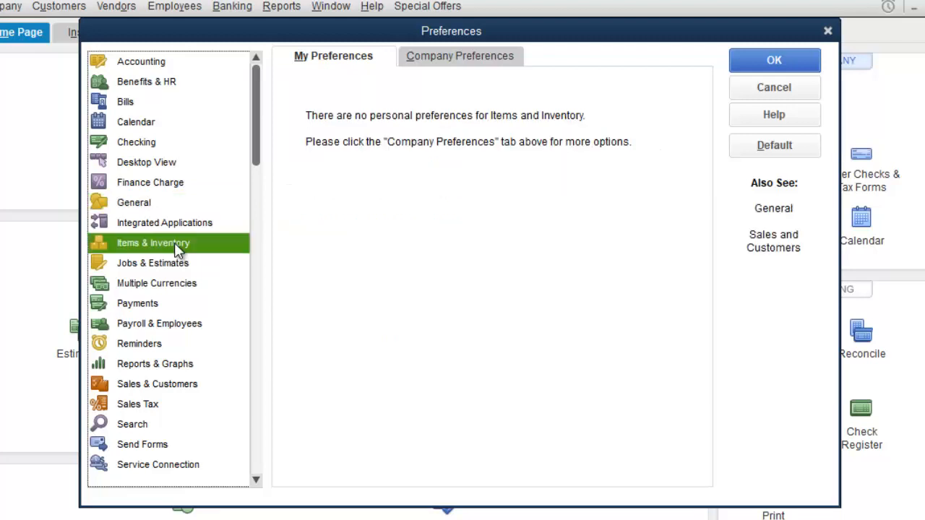
pyautogui.click(480, 61)
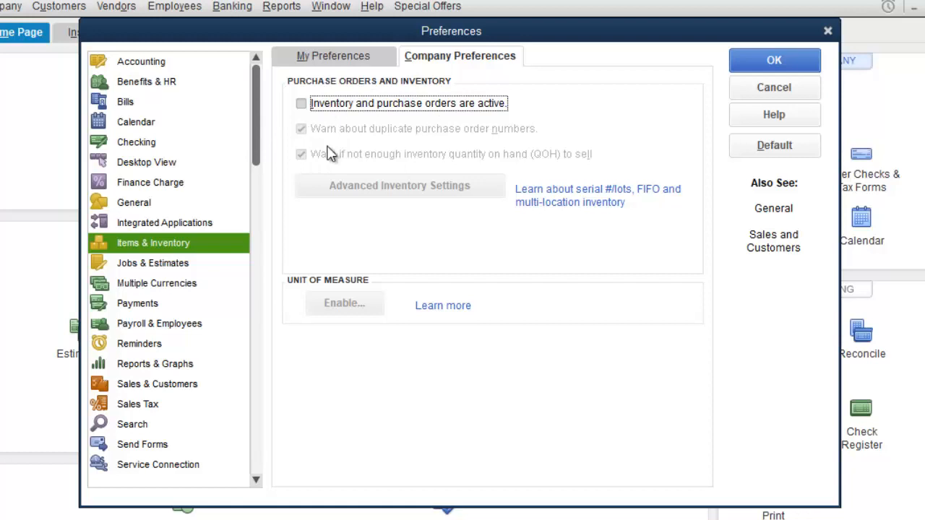
pyautogui.click(303, 103)
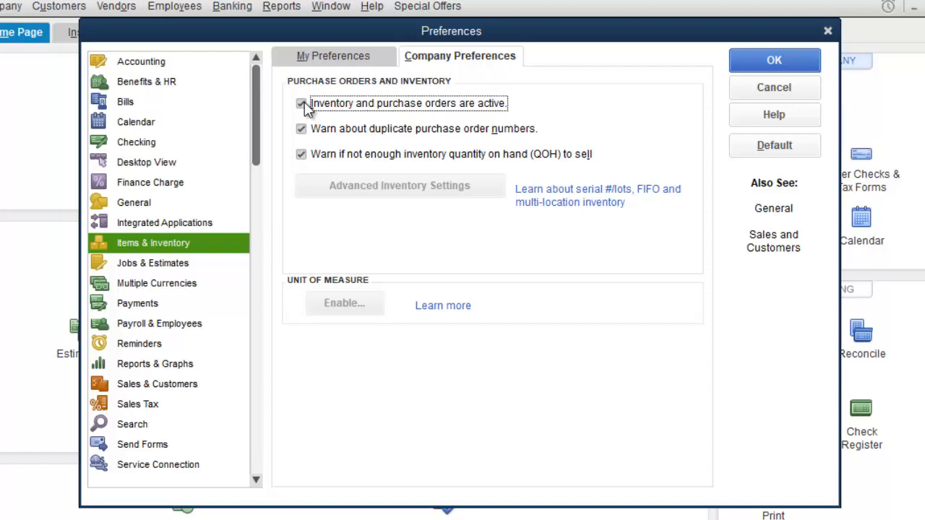
pyautogui.click(776, 61)
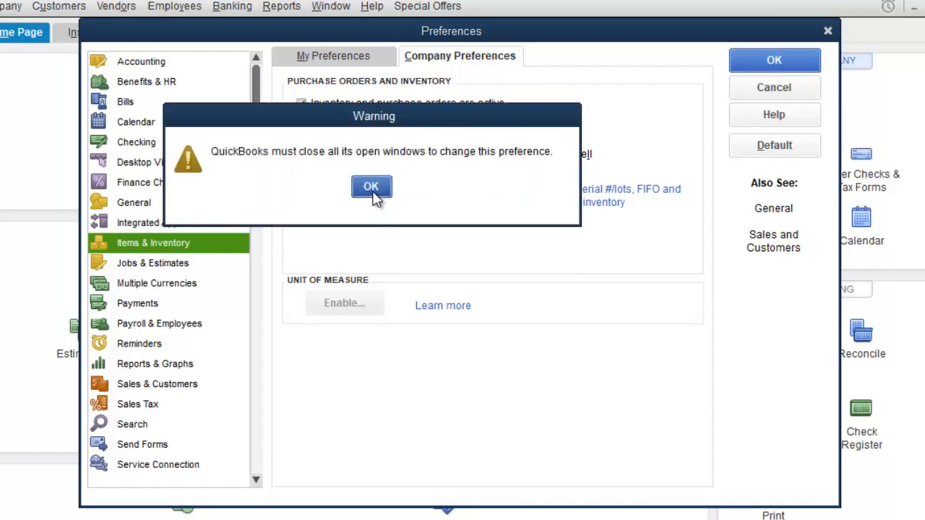
pyautogui.click(372, 190)
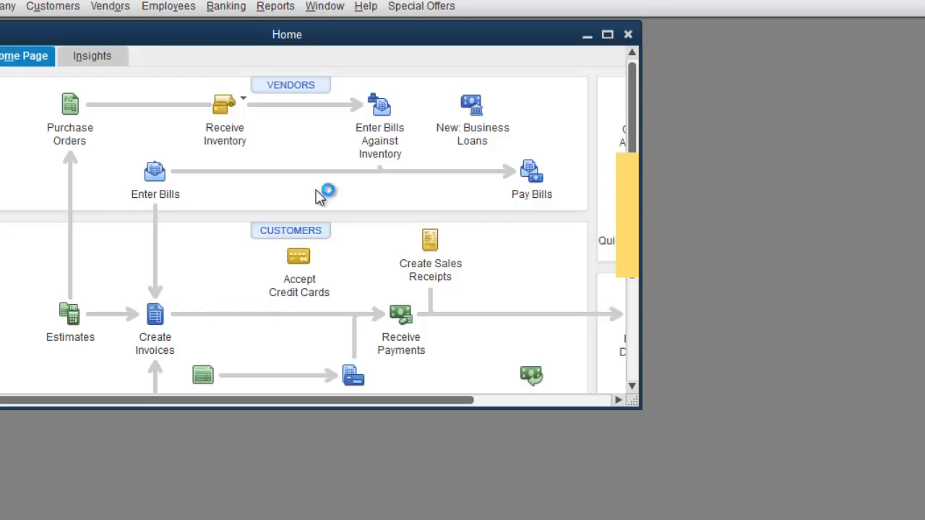
pyautogui.click(607, 34)
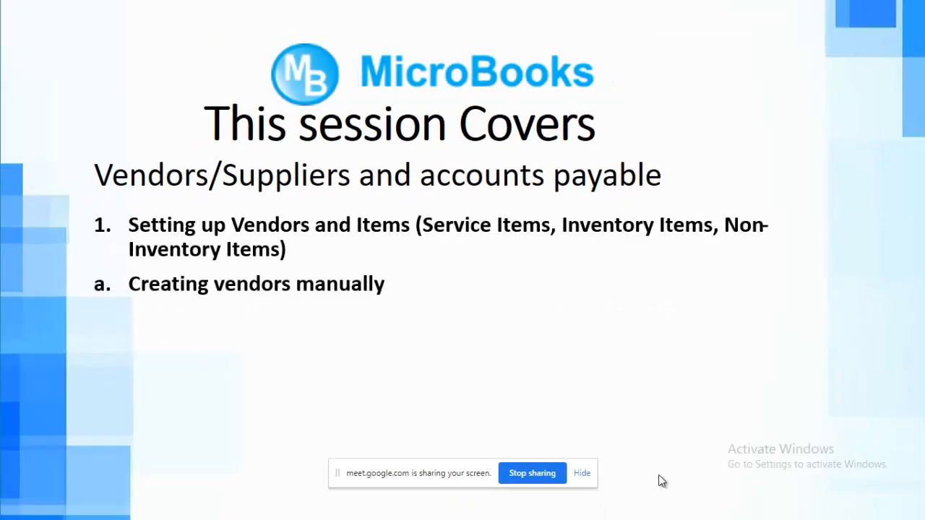
# Step: Step the PowerPoint slide back one animation and return to QuickBooks
pyautogui.press('Left')
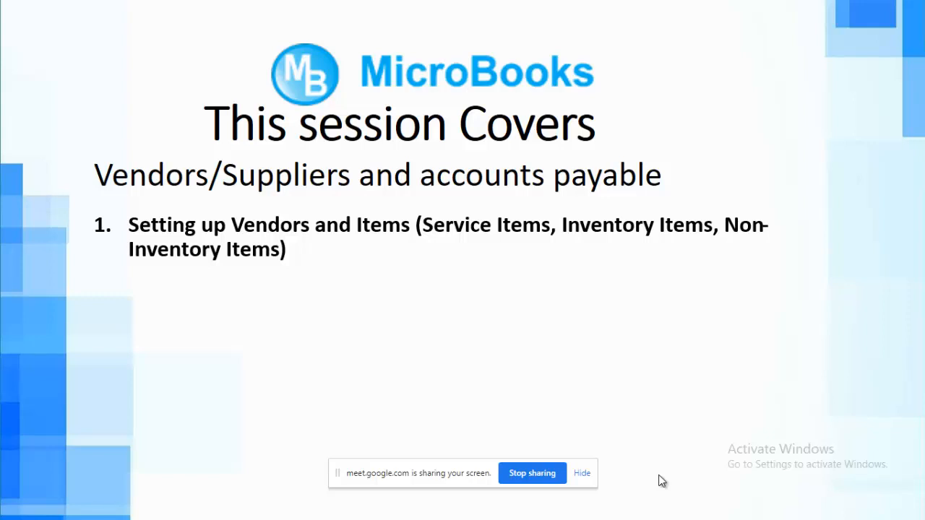
pyautogui.hotkey('alt', 'Tab')
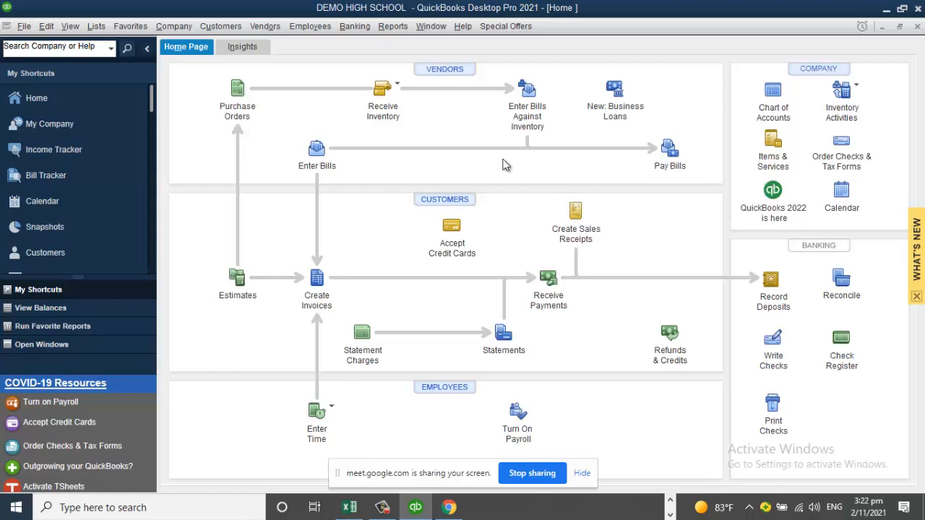
# Step: Open the Vendor Center, dismiss the new-feature overlay, and expand the New Vendor options
pyautogui.click(266, 28)
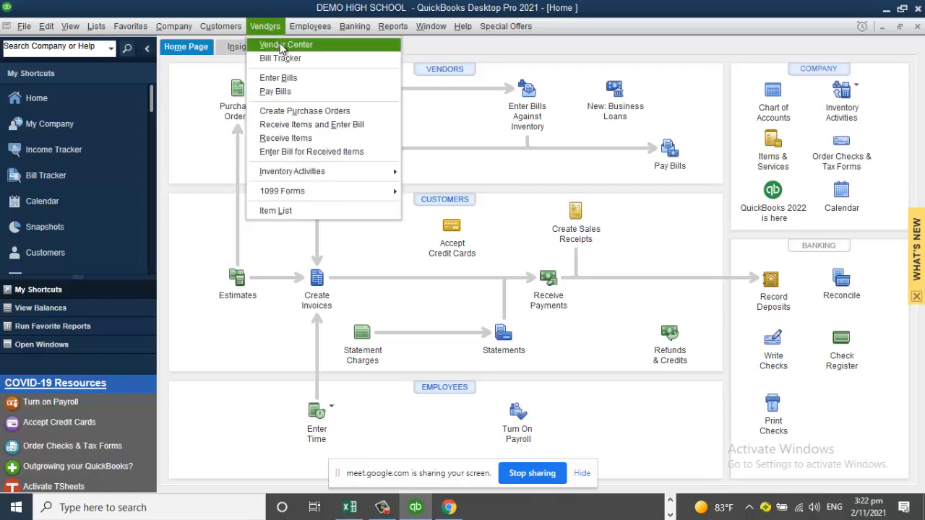
pyautogui.click(280, 45)
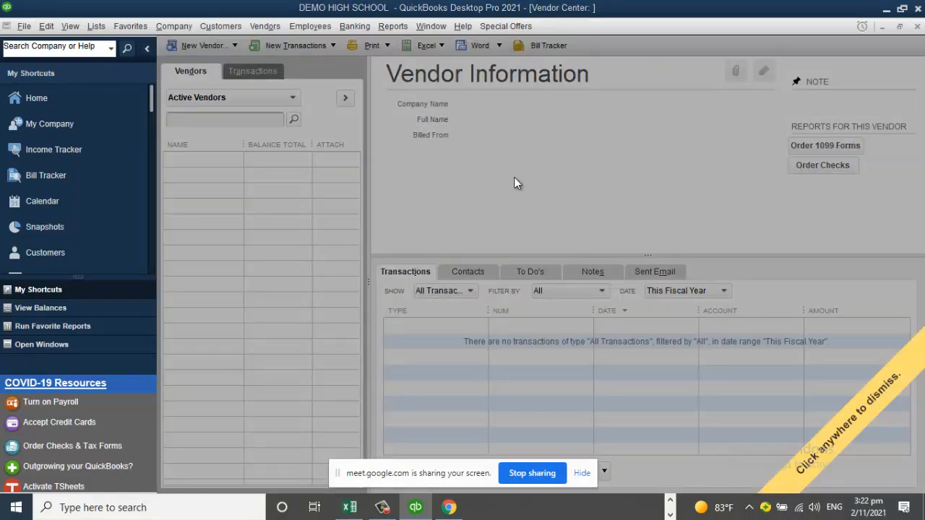
pyautogui.click(612, 187)
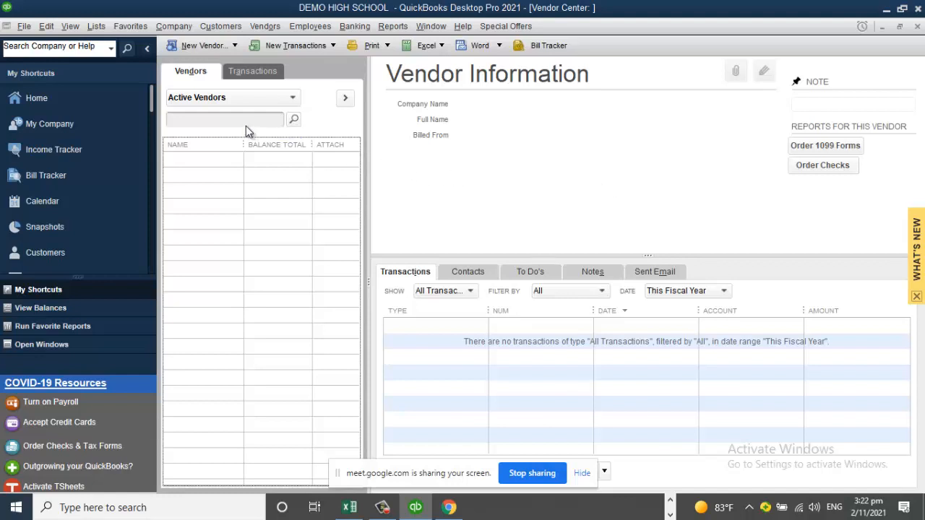
pyautogui.click(208, 48)
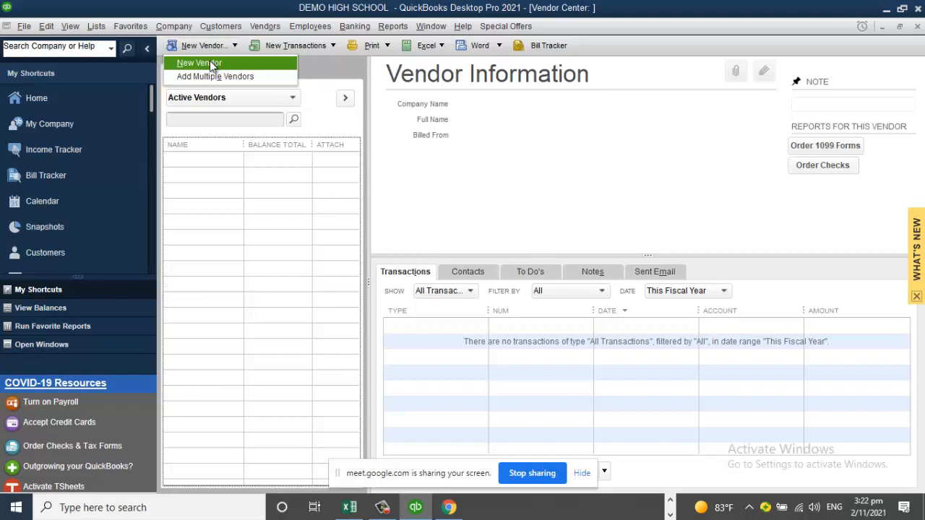
# Step: Start a new vendor record named ABC ELECTRICAL
pyautogui.click(210, 63)
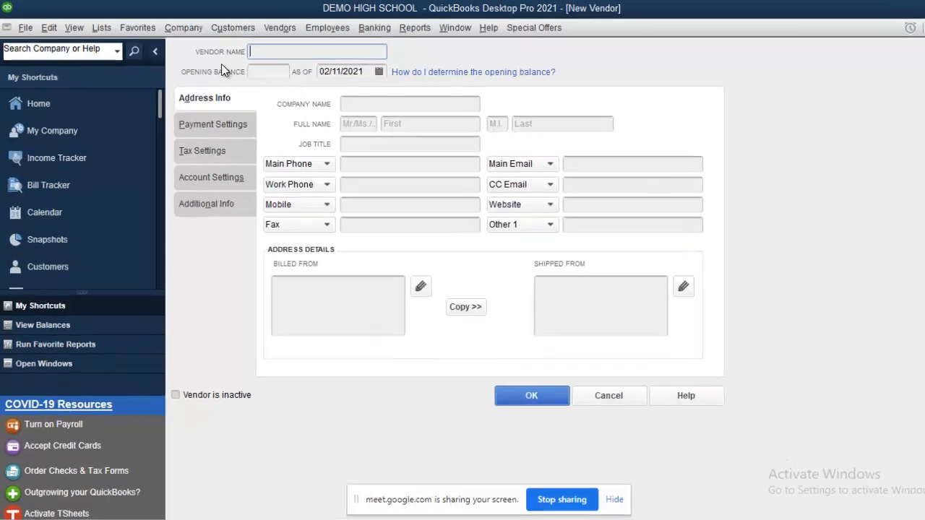
pyautogui.write('ABC')
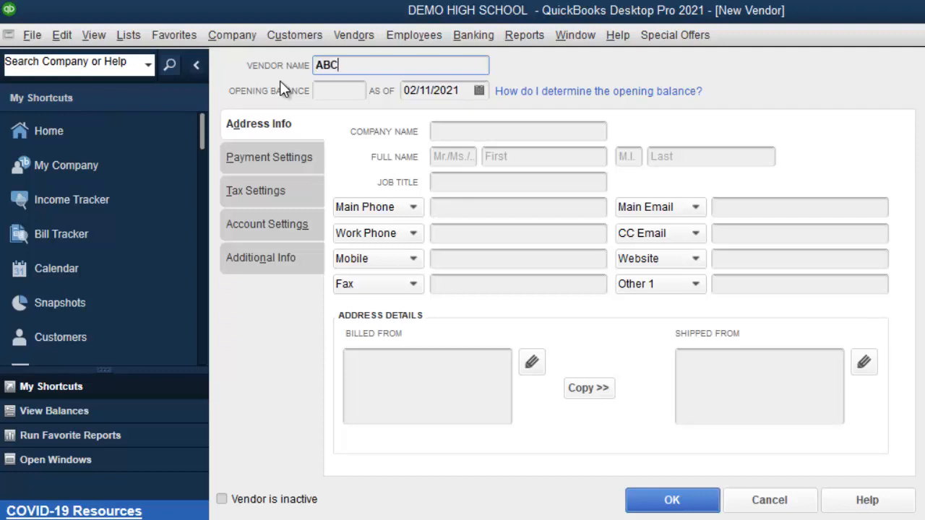
pyautogui.write(' ELECTRICAL')
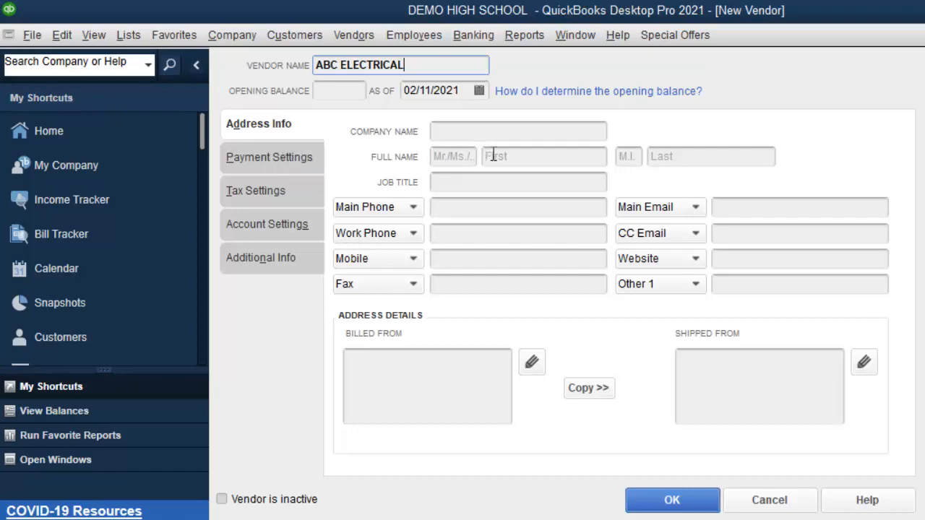
pyautogui.click(478, 132)
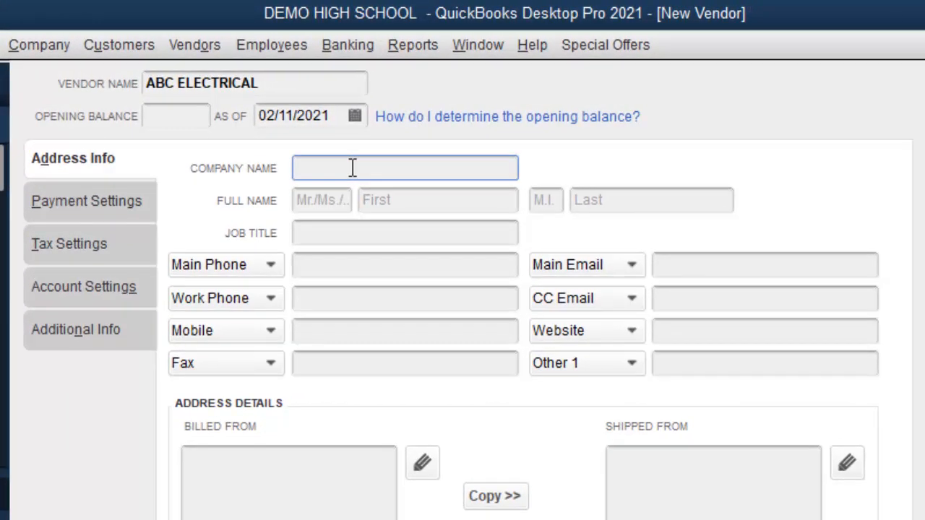
# Step: Enter company name ABC ELECTRICAL and the vendor's main phone number
pyautogui.write('ABC ELECTRIC')
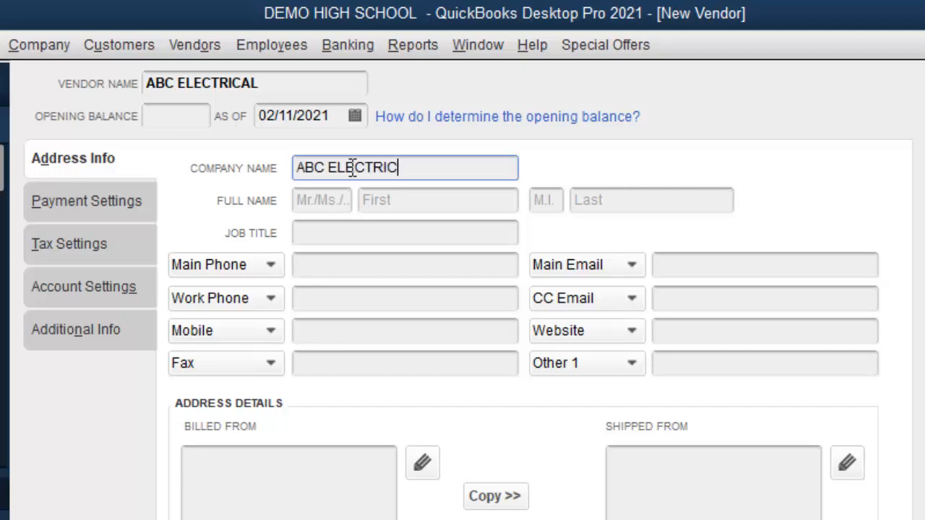
pyautogui.write('AL')
pyautogui.click(356, 264)
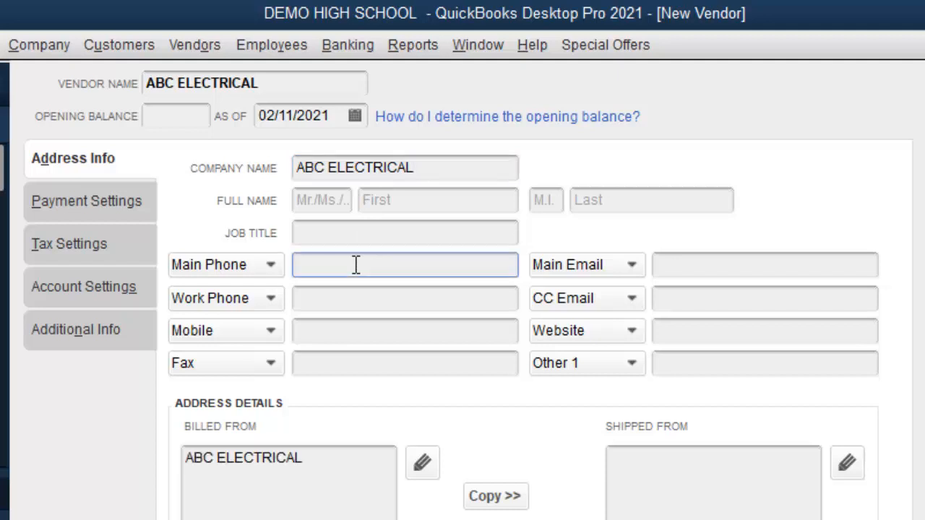
pyautogui.write('555-8888')
# Step: Fill in the contact's title, first and last name, and main e-mail address
pyautogui.click(337, 203)
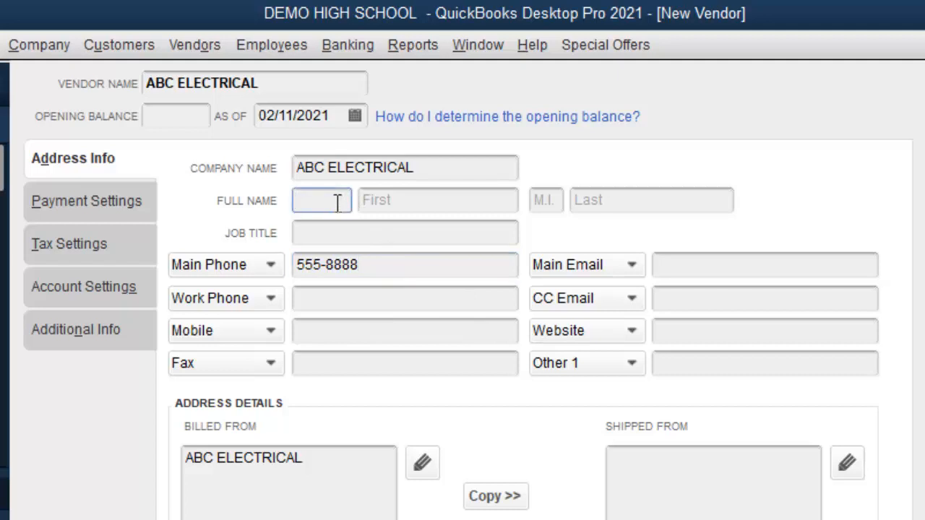
pyautogui.write('MR')
pyautogui.click(452, 200)
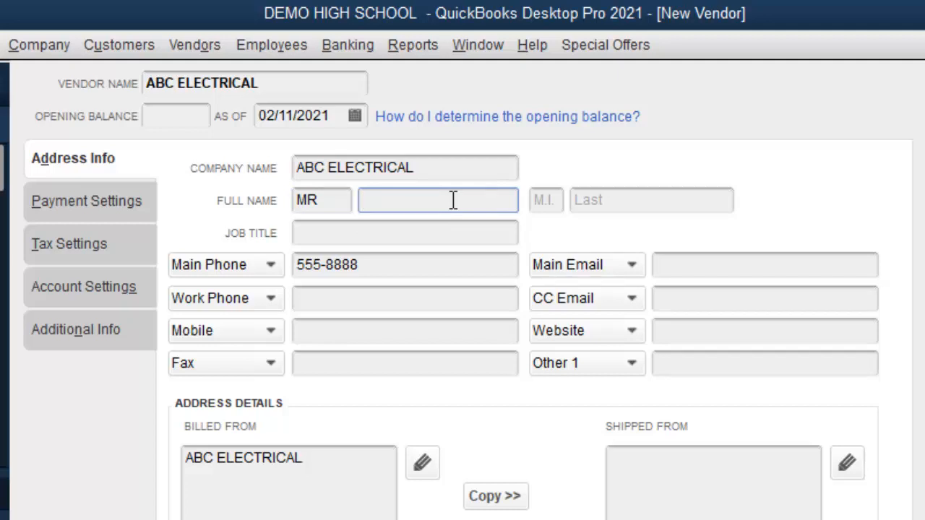
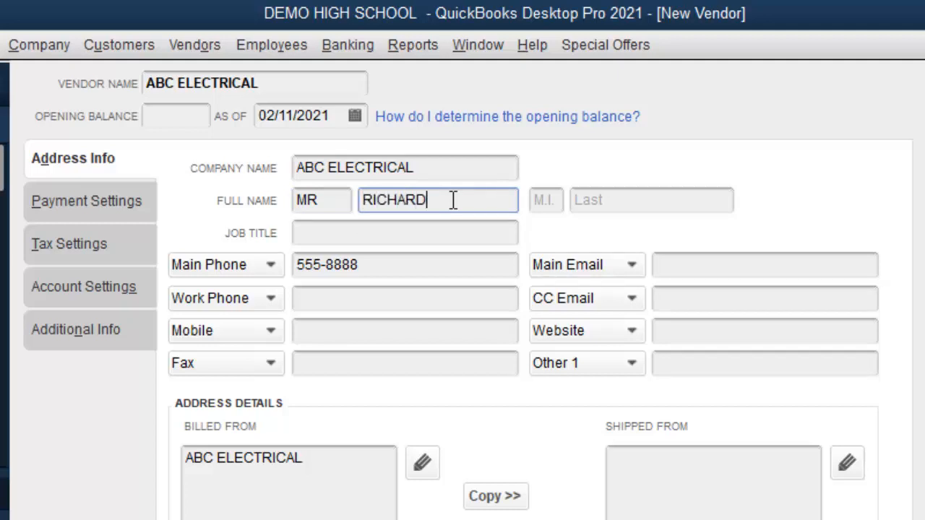
pyautogui.press('Tab')
pyautogui.press('Tab')
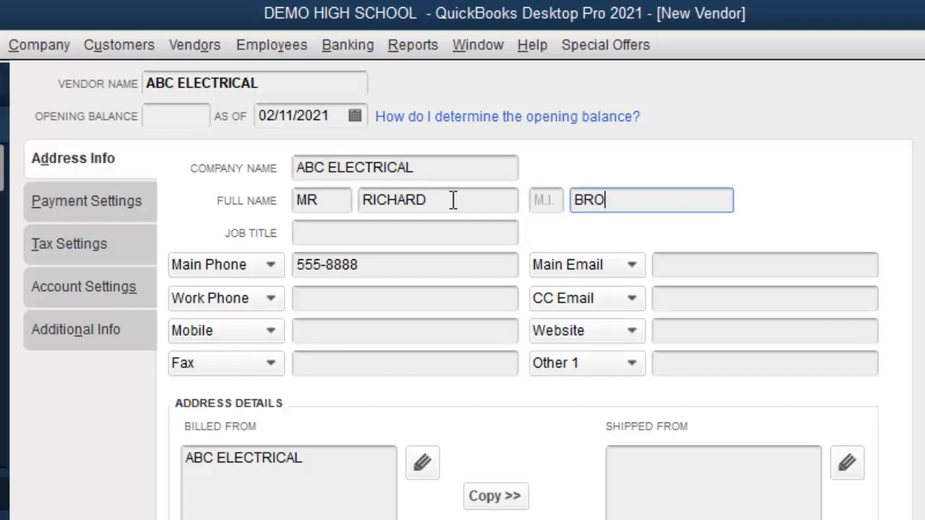
pyautogui.click(684, 266)
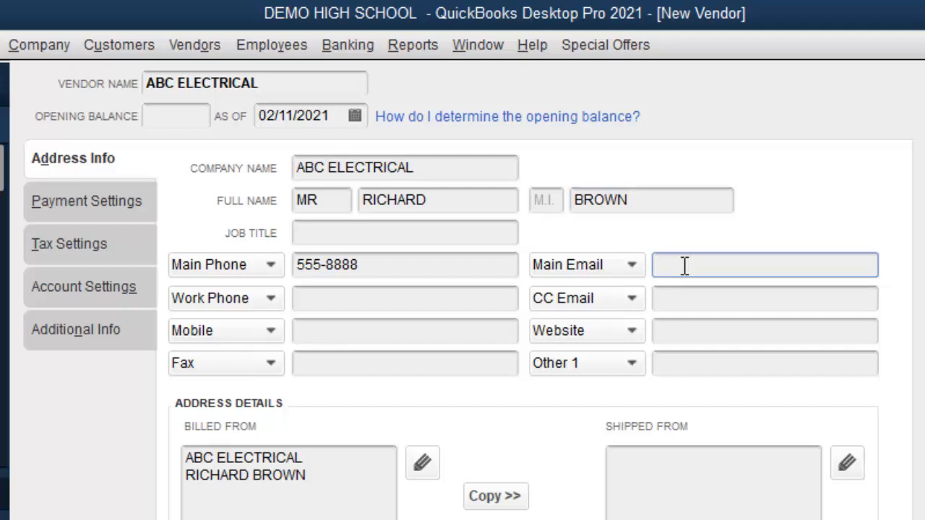
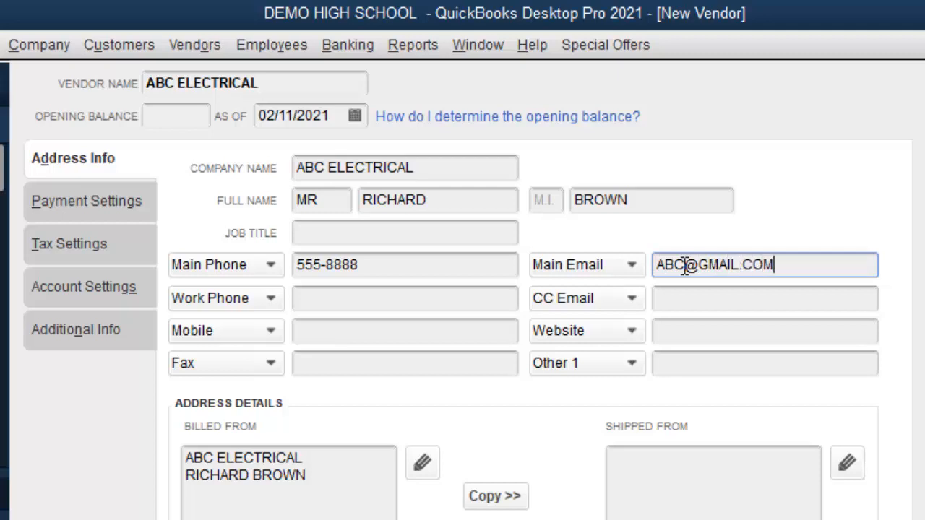
pyautogui.click(365, 297)
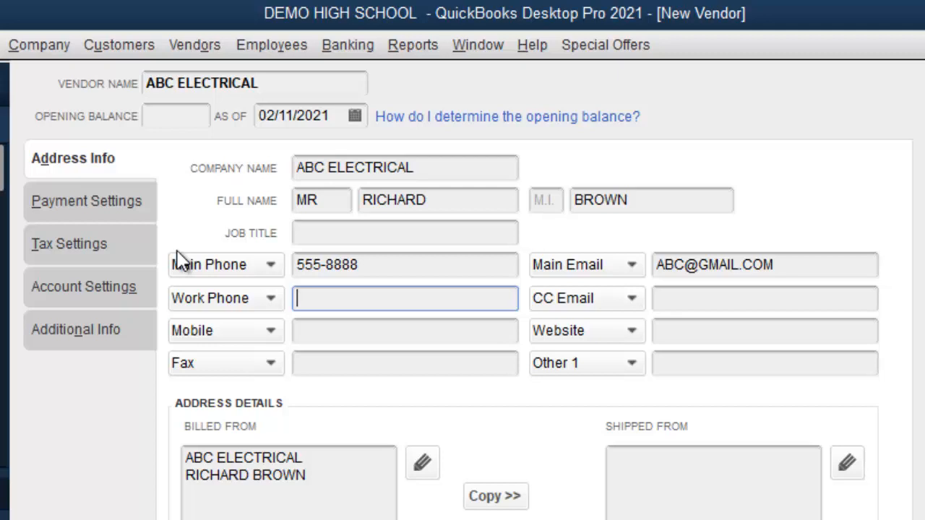
# Step: Give ABC ELECTRICAL an opening balance of 50,000.00 as of 31/08/2021
pyautogui.click(187, 116)
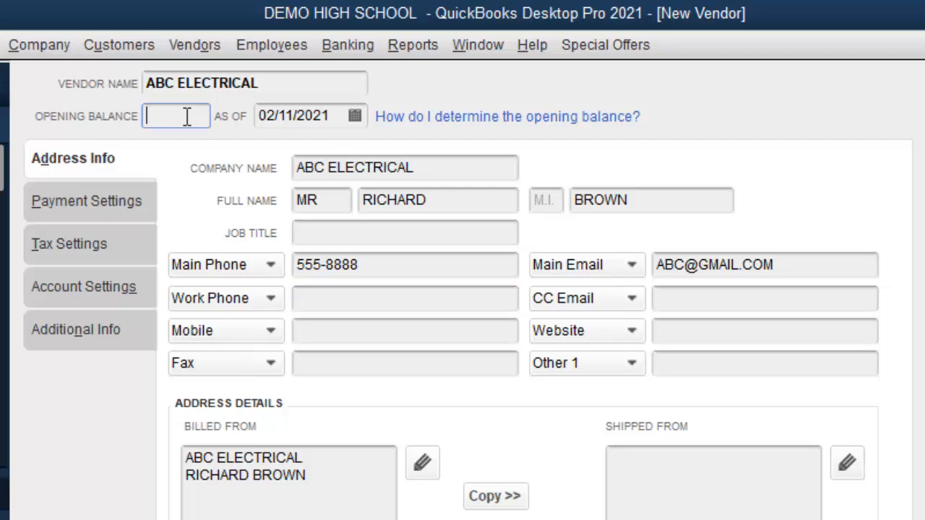
pyautogui.click(355, 117)
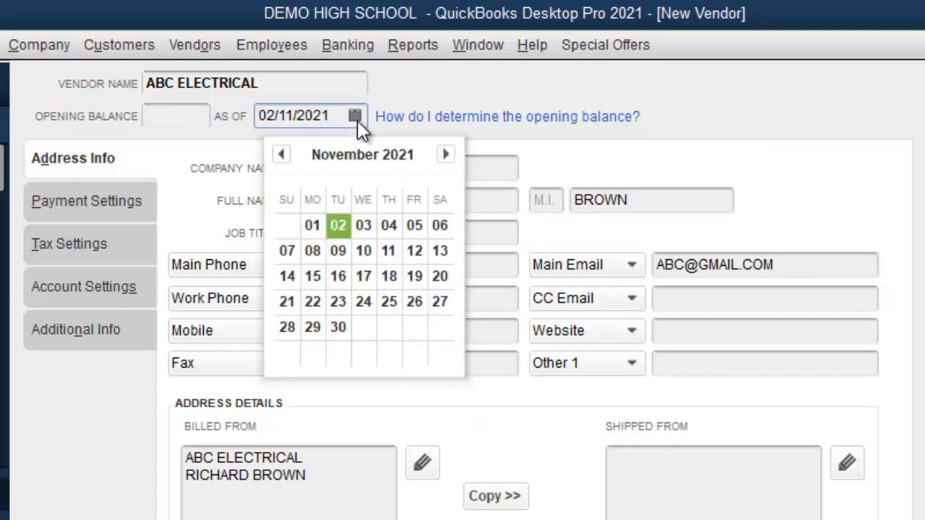
pyautogui.click(281, 156)
pyautogui.click(280, 156)
pyautogui.click(280, 155)
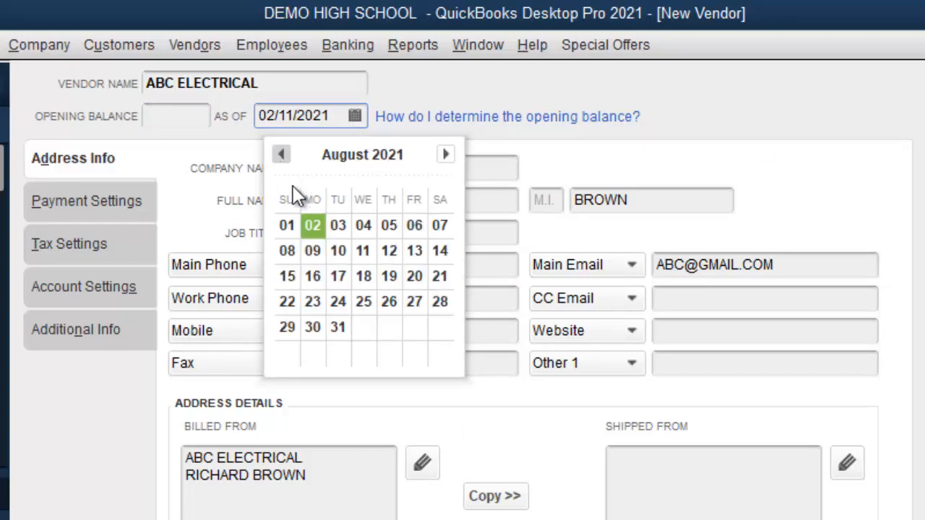
pyautogui.click(339, 325)
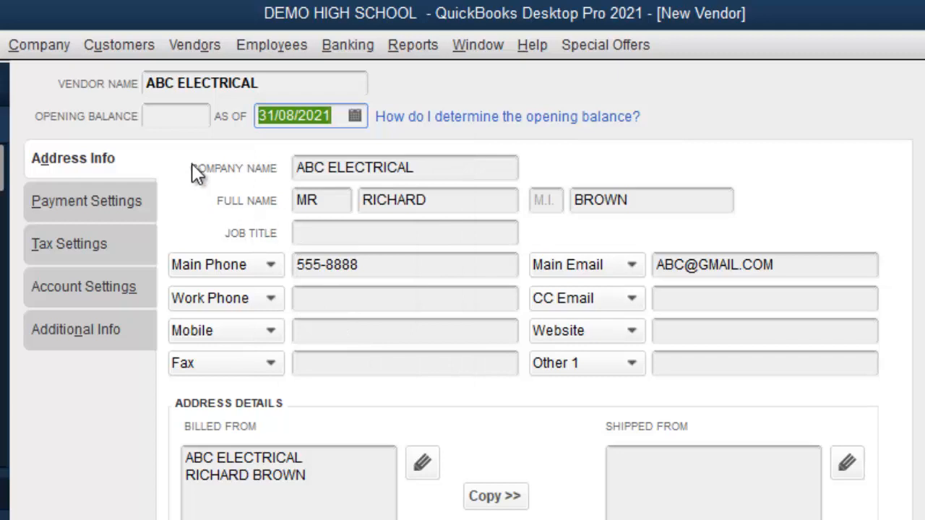
pyautogui.click(186, 121)
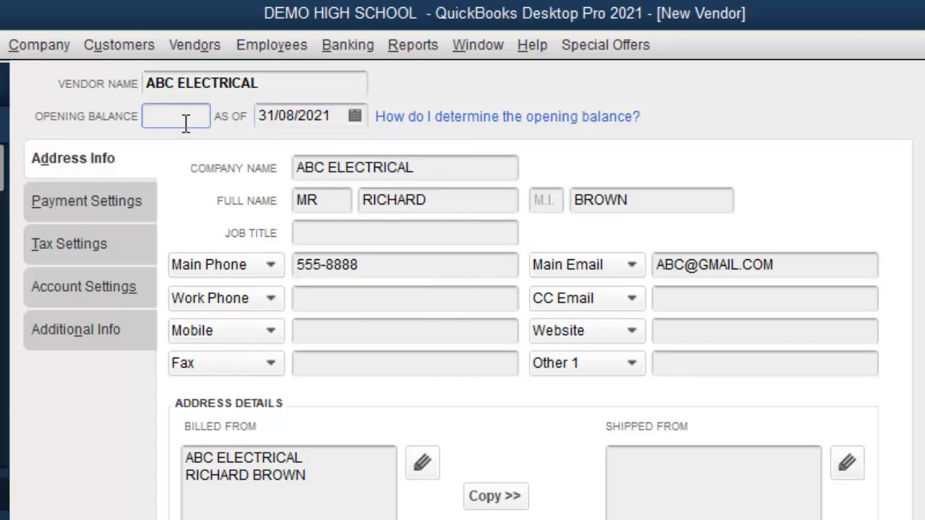
pyautogui.write('50000')
pyautogui.click(453, 200)
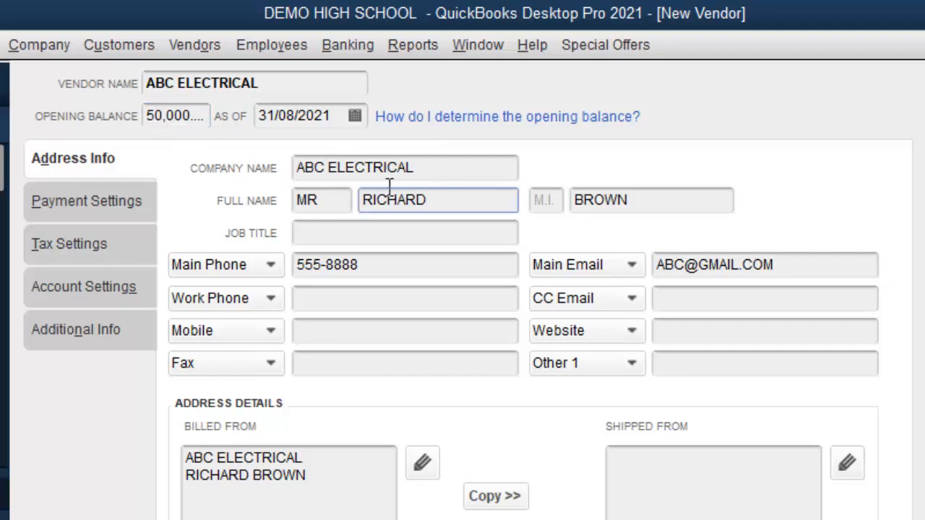
pyautogui.doubleClick(205, 117)
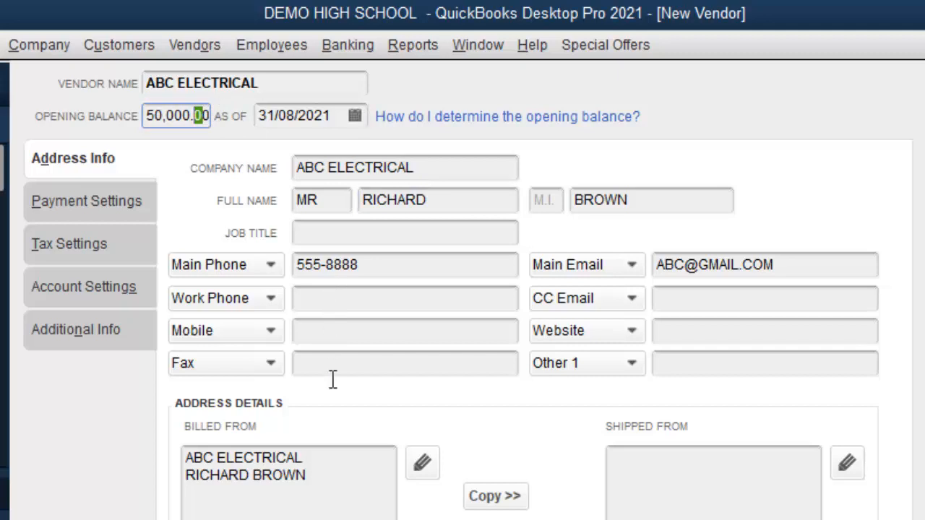
pyautogui.click(320, 476)
# Step: Add the area and city as two new lines in the Billed From address
pyautogui.press('Return')
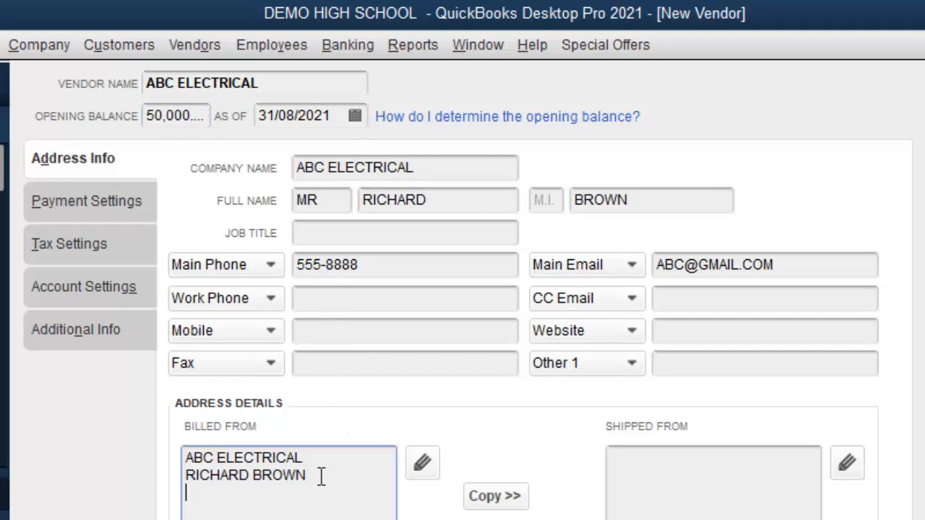
pyautogui.write('HALF WAY TREE')
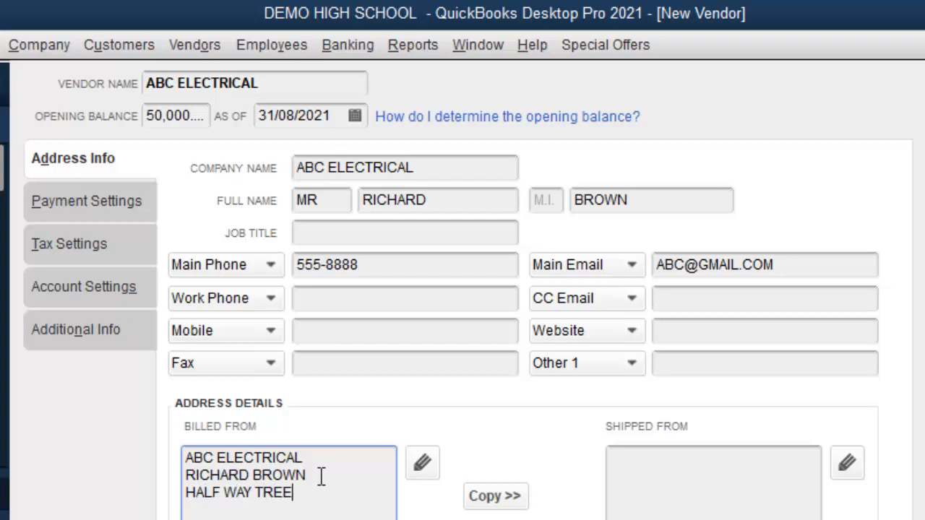
pyautogui.press('Return')
pyautogui.write('KINGSTON')
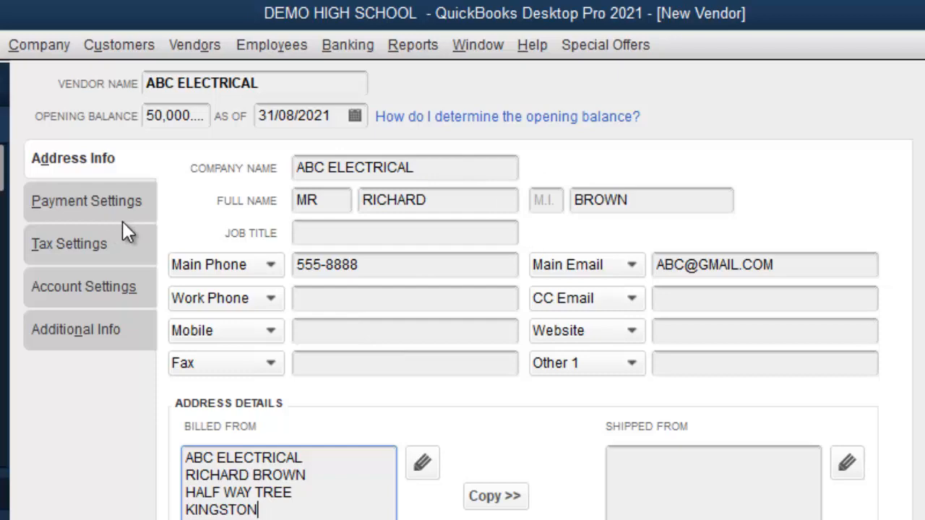
# Step: Accept the address breakdown, then set Net 15 payment terms and a 250,000.00 credit limit
pyautogui.click(108, 199)
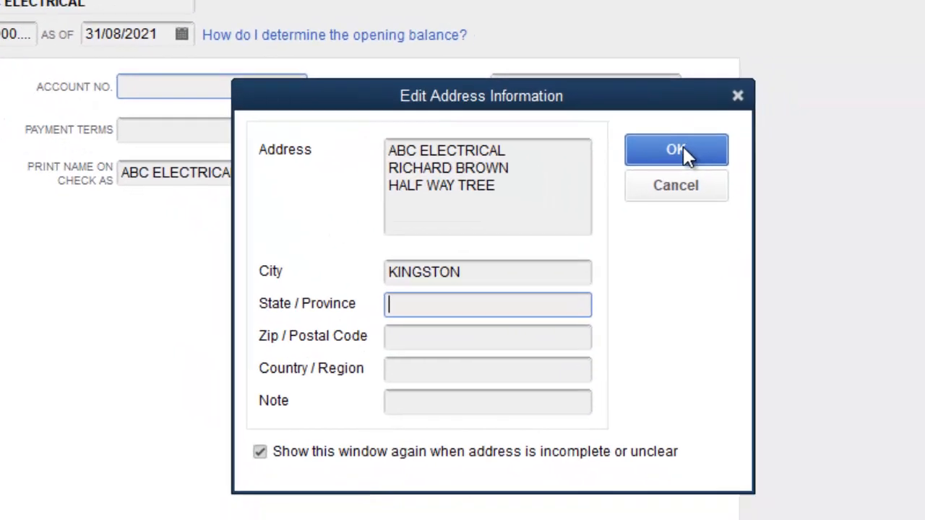
pyautogui.click(679, 150)
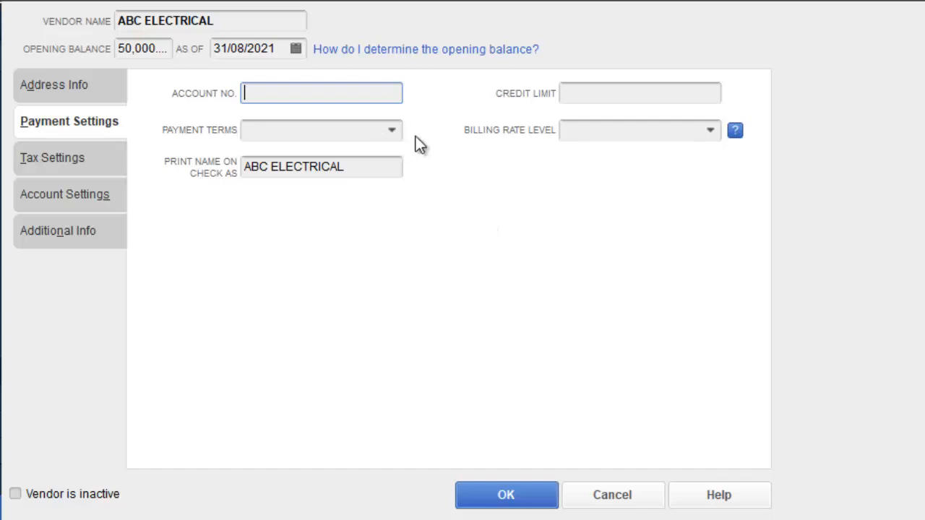
pyautogui.click(394, 135)
pyautogui.click(394, 135)
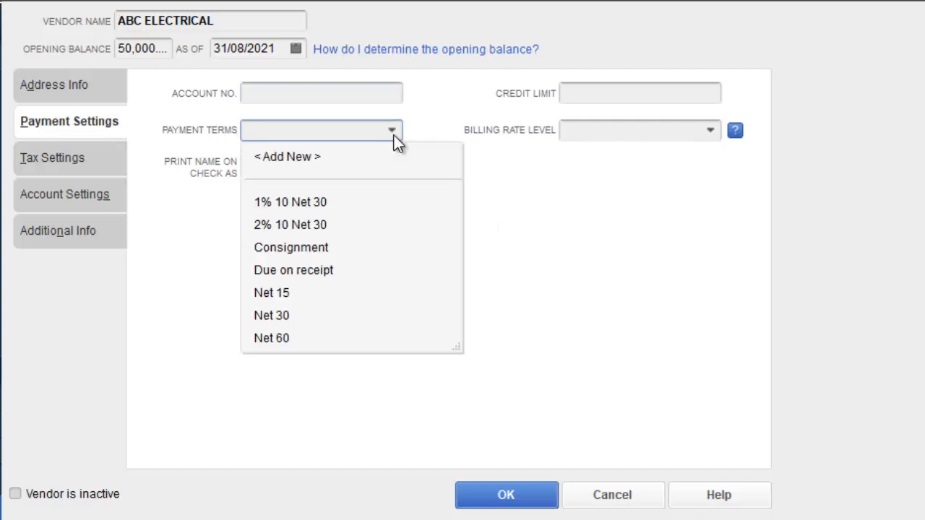
pyautogui.click(305, 293)
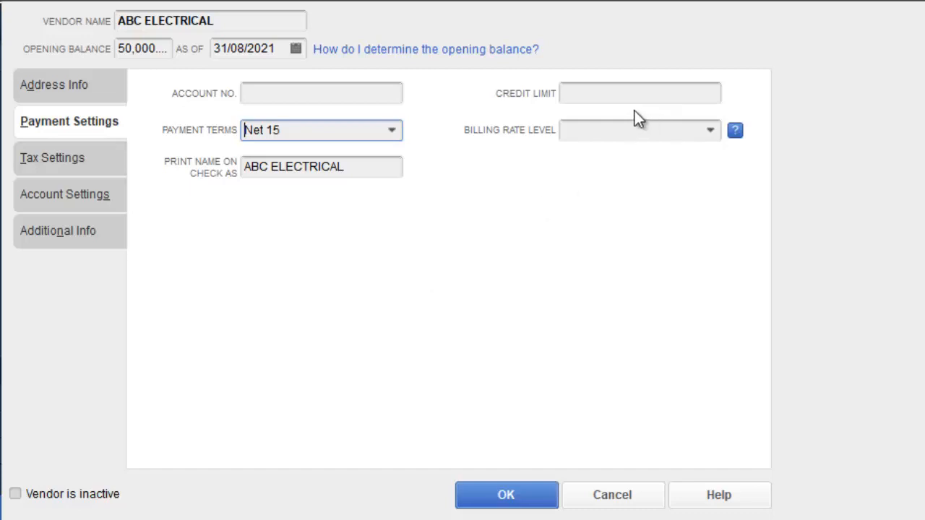
pyautogui.click(585, 94)
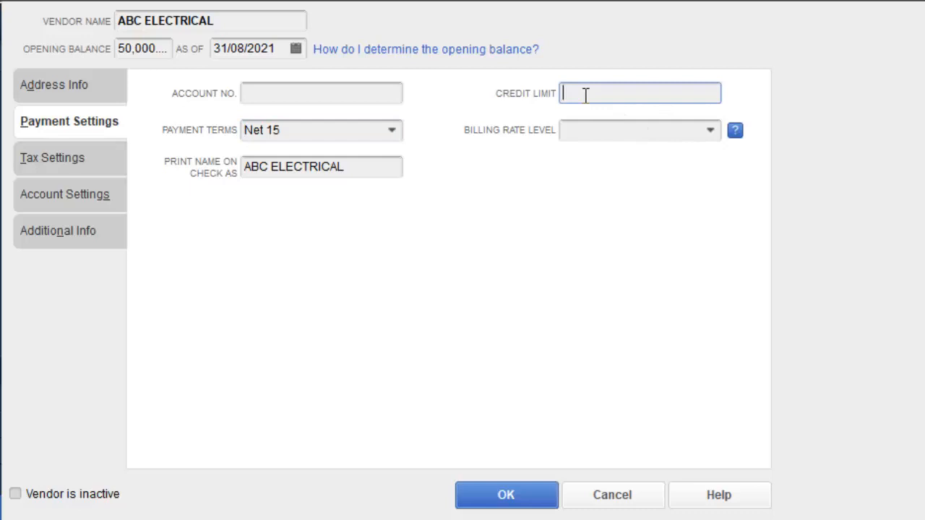
pyautogui.write('250000')
# Step: Review the tax, account prefill and additional info tabs, then save ABC ELECTRICAL
pyautogui.click(388, 254)
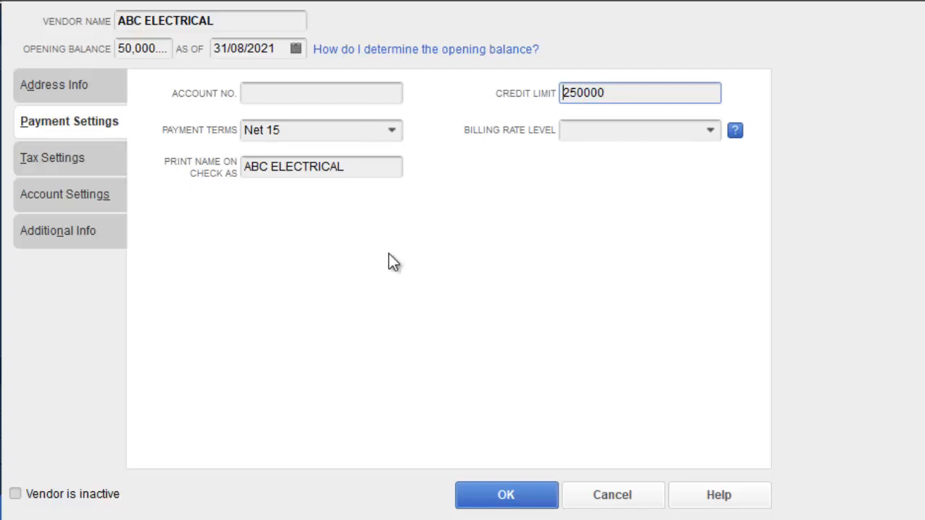
pyautogui.click(64, 162)
pyautogui.click(70, 198)
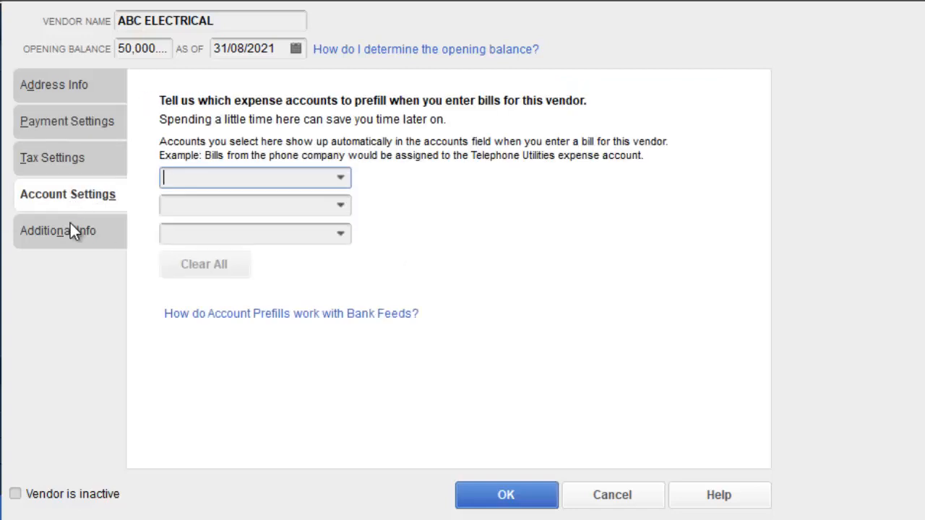
pyautogui.click(71, 224)
pyautogui.click(71, 189)
pyautogui.click(67, 155)
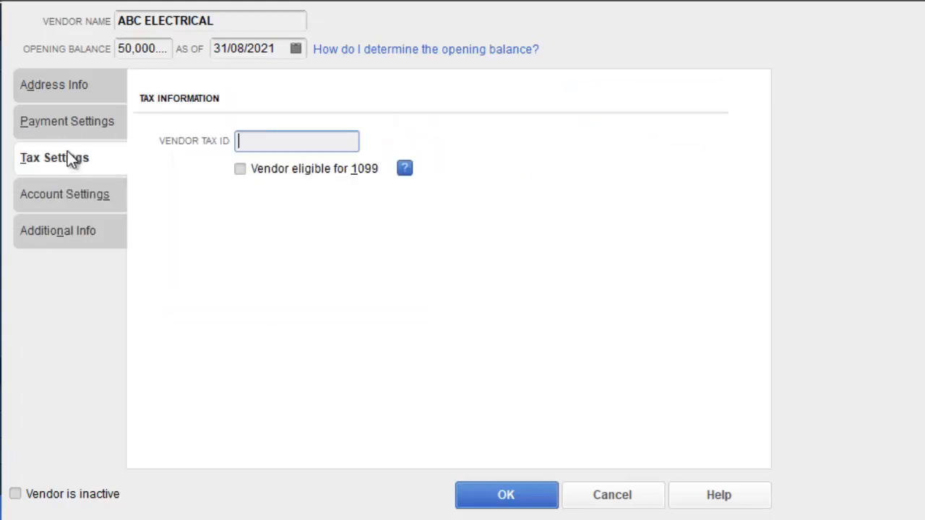
pyautogui.click(75, 122)
pyautogui.click(83, 85)
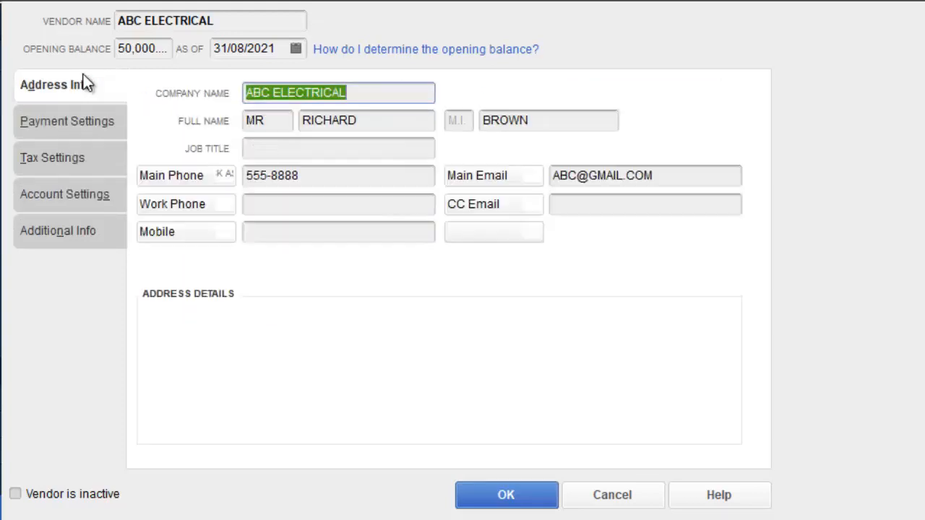
pyautogui.click(512, 497)
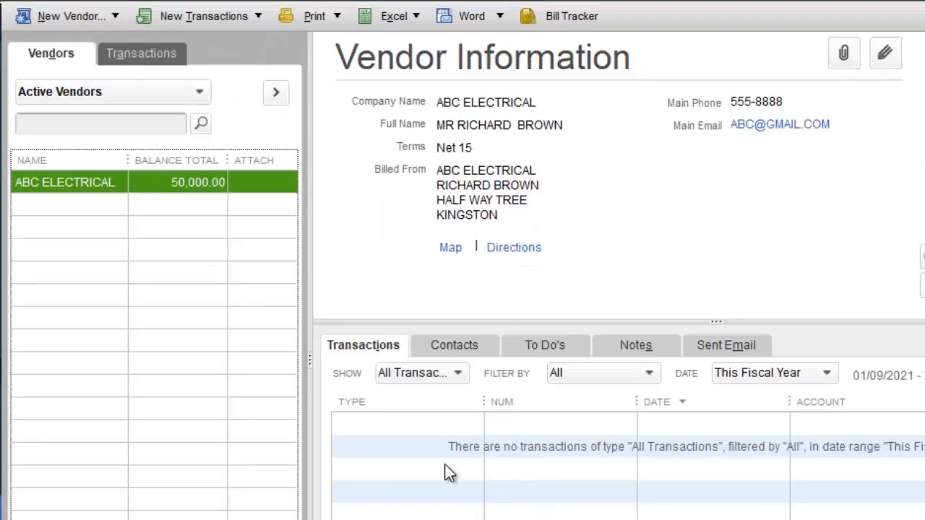
# Step: Widen the NAME column and save new vendors WISYNCO and GRACE KENNEDY
pyautogui.moveTo(128, 159); pyautogui.dragTo(151, 169)
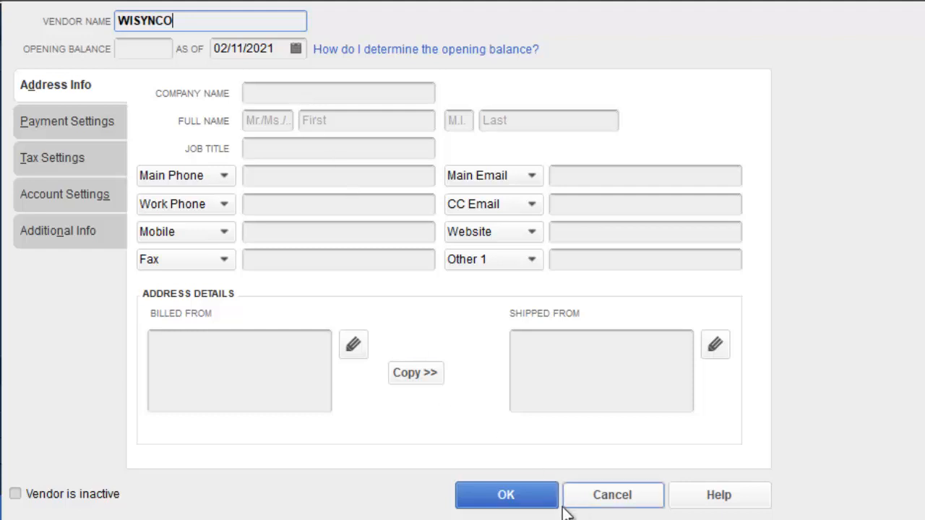
pyautogui.click(514, 496)
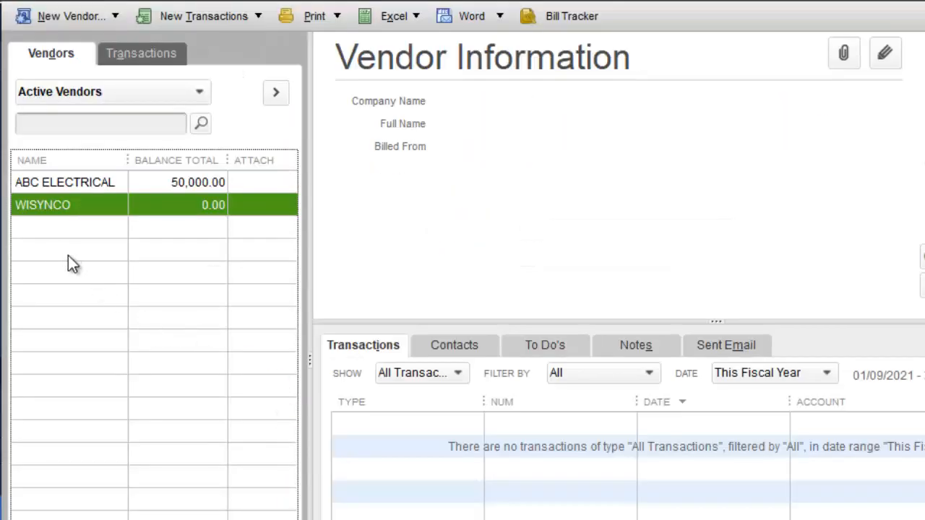
pyautogui.rightClick(70, 262)
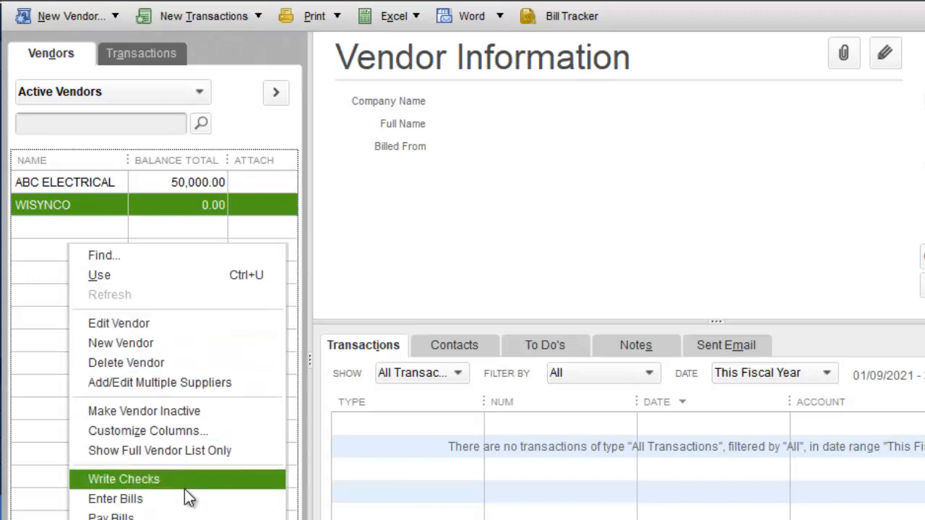
pyautogui.click(186, 342)
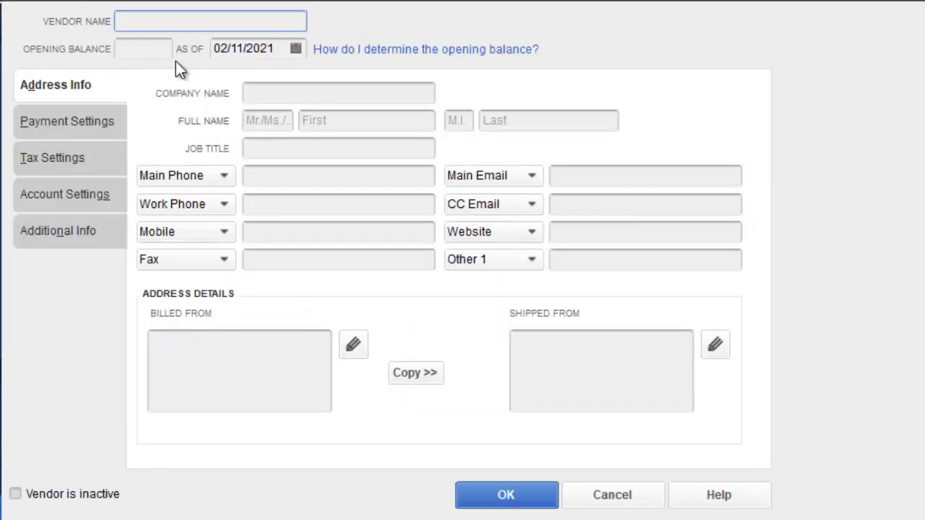
pyautogui.write('GRACE KEN')
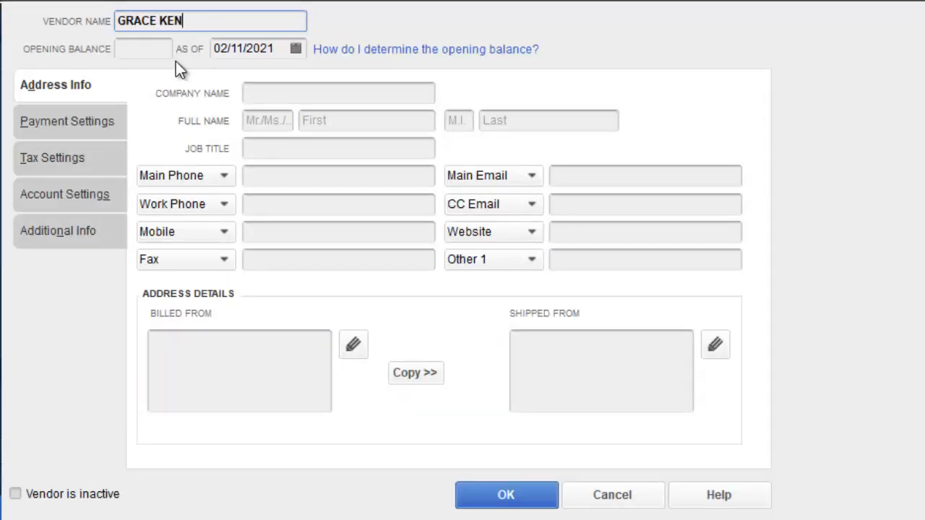
pyautogui.write('NEDY')
pyautogui.click(500, 497)
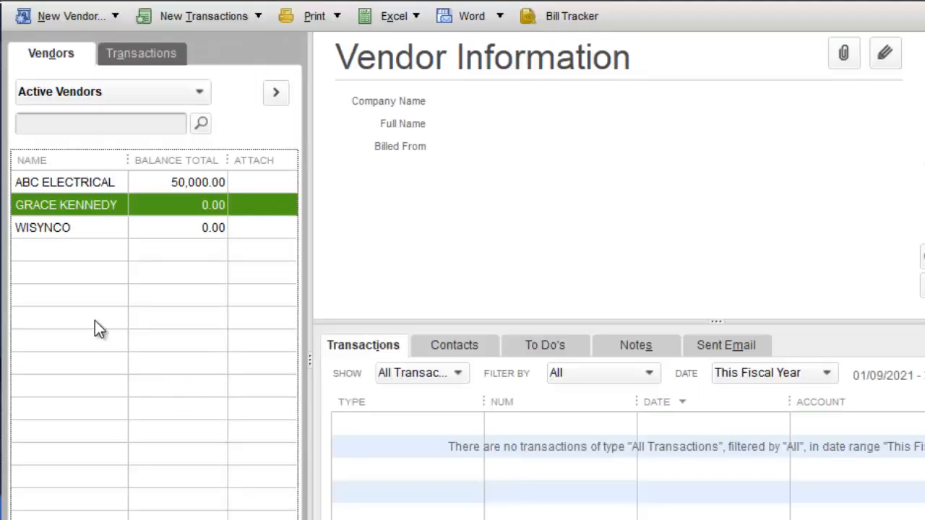
pyautogui.rightClick(94, 322)
# Step: Add vendors CELEBRATION BRANDS and JAMAICA PUBLIC SERVICE CO. LIMITED, correcting the misspelt name
pyautogui.click(174, 341)
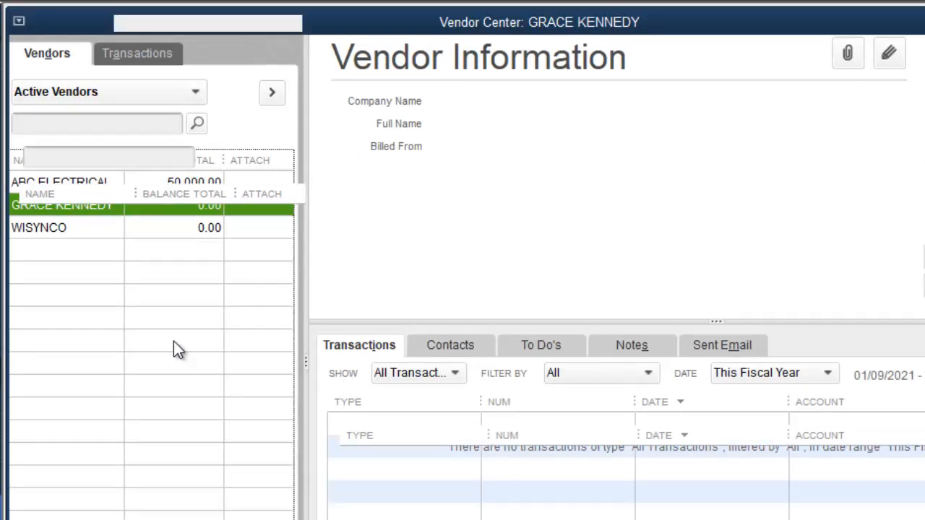
pyautogui.write('CELEB')
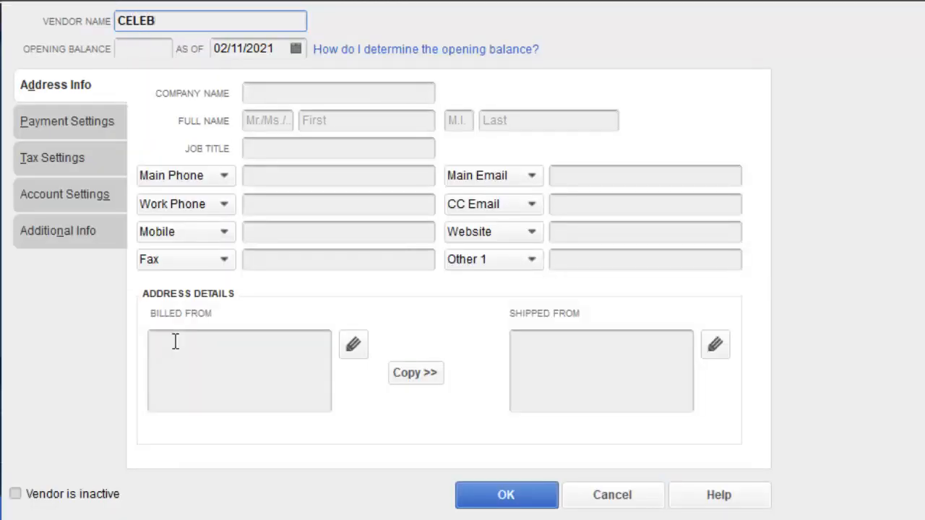
pyautogui.write('RATION BRANDS')
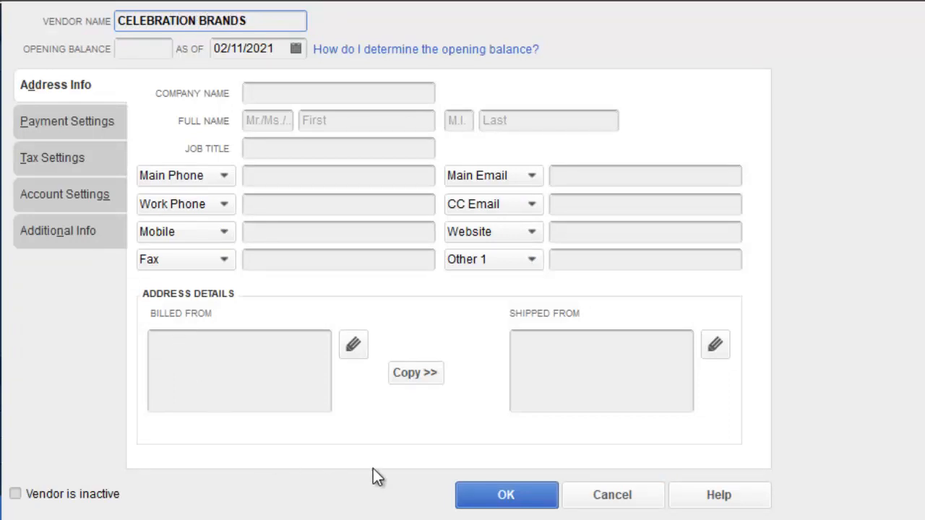
pyautogui.click(536, 499)
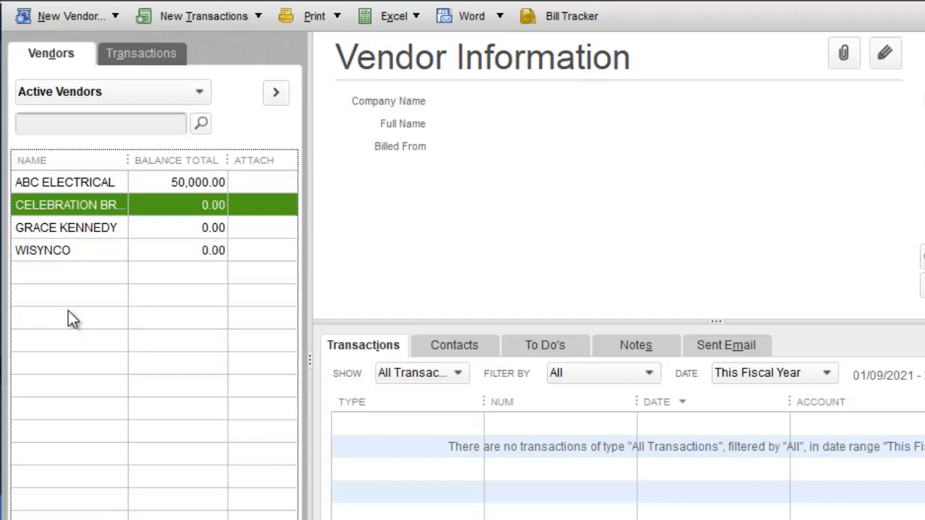
pyautogui.rightClick(67, 313)
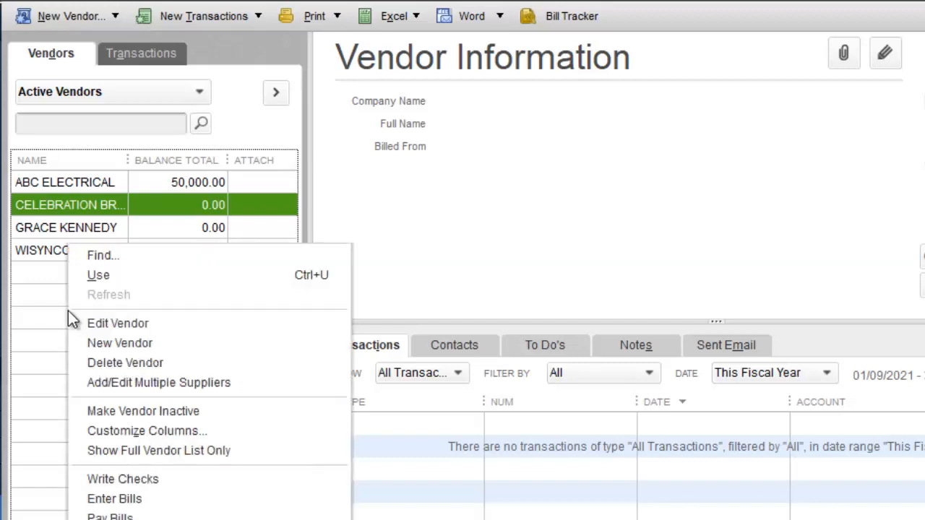
pyautogui.click(127, 344)
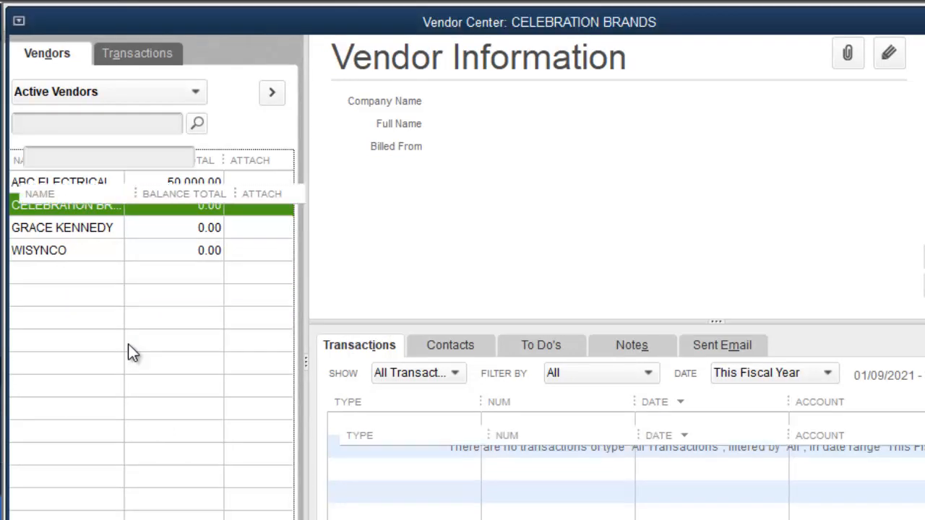
pyautogui.write('JAMAIC')
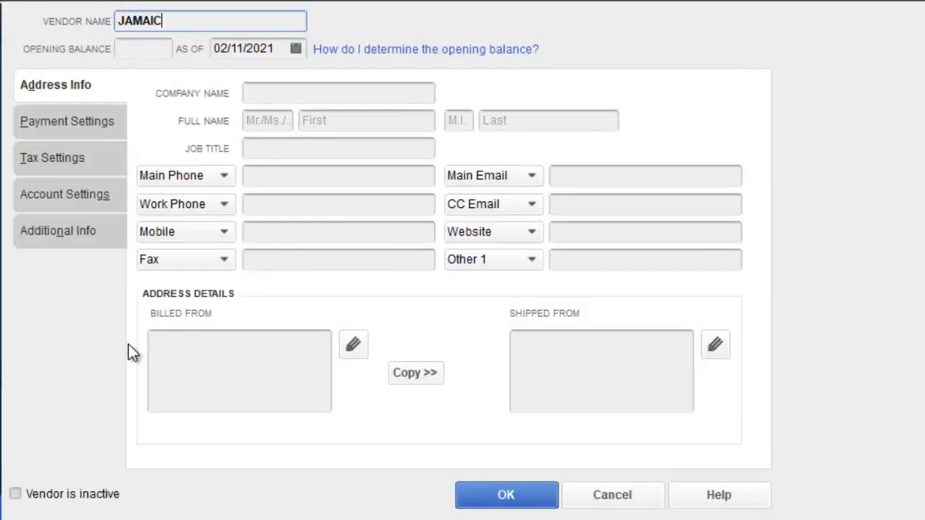
pyautogui.write('A PUBLIC SERVICE C')
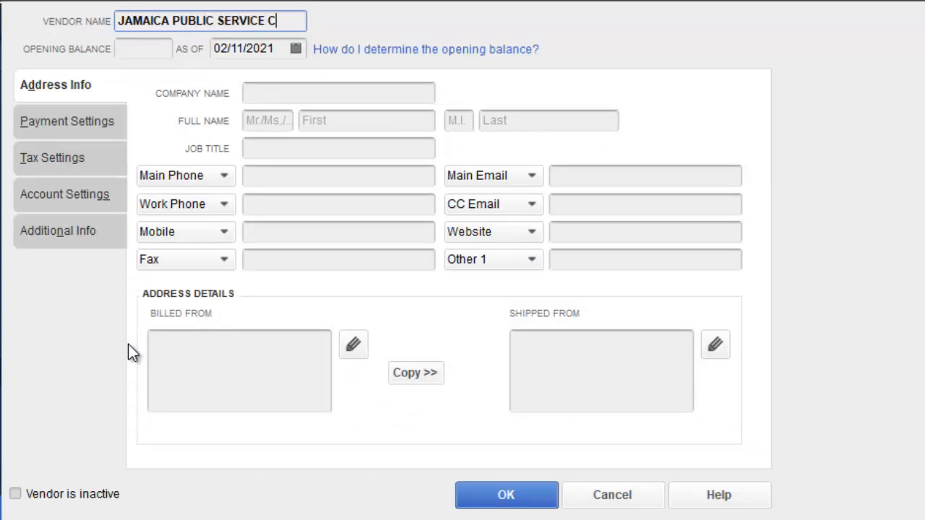
pyautogui.write('O. LOMITED')
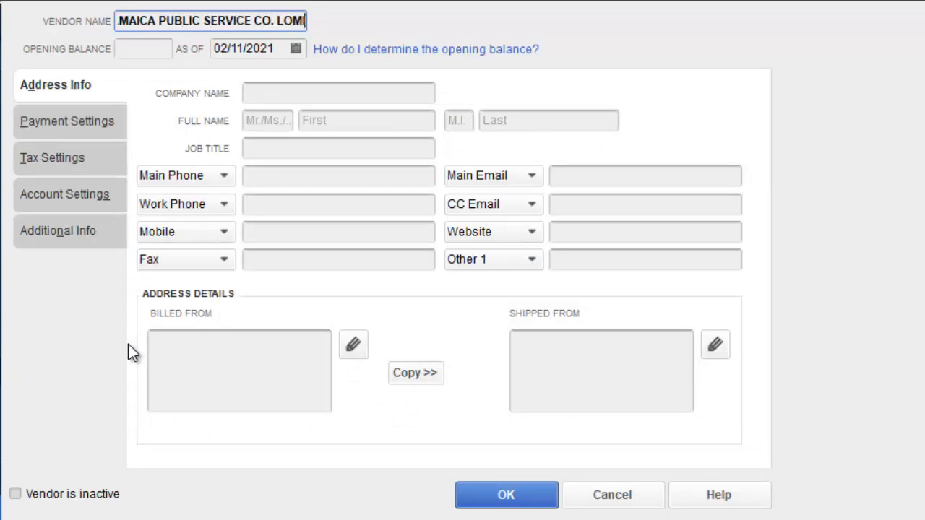
pyautogui.press('BackSpace')
pyautogui.press('BackSpace')
pyautogui.press('BackSpace')
pyautogui.press('BackSpace')
pyautogui.press('BackSpace')
pyautogui.press('BackSpace')
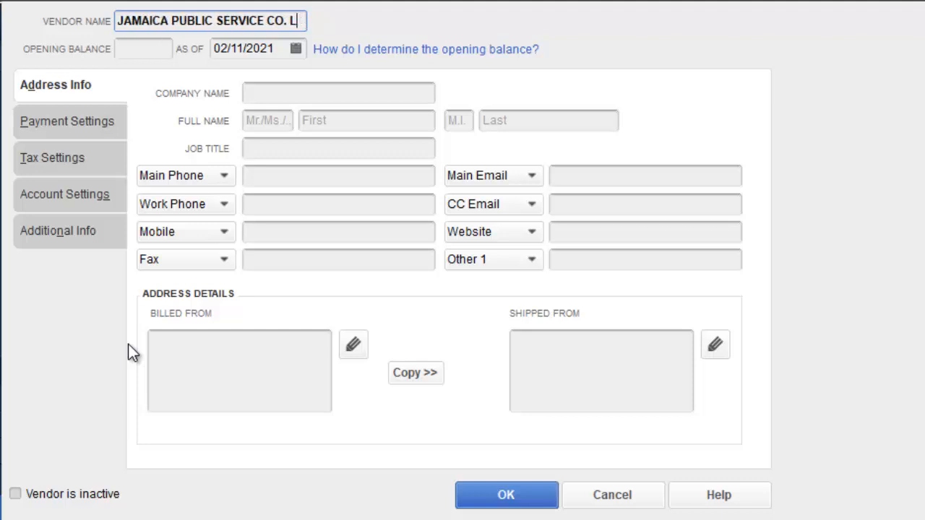
pyautogui.write('IMITED')
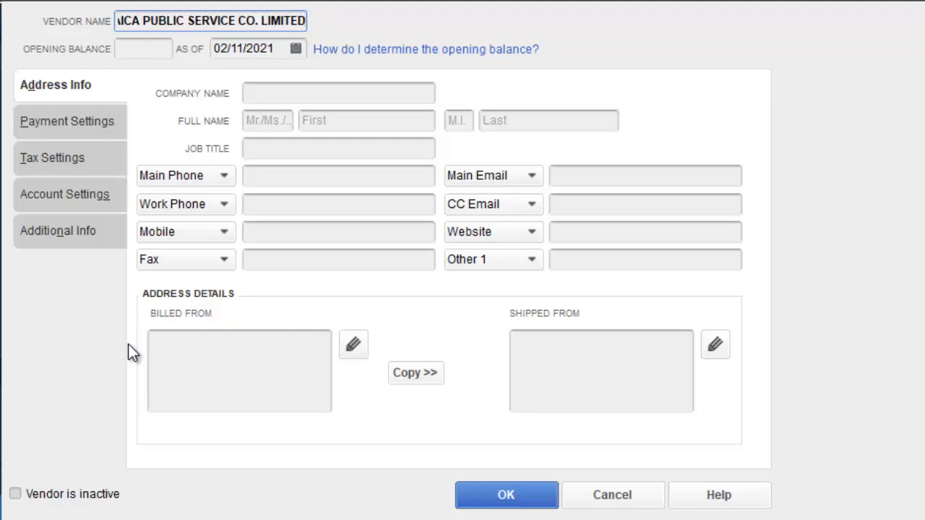
pyautogui.click(479, 498)
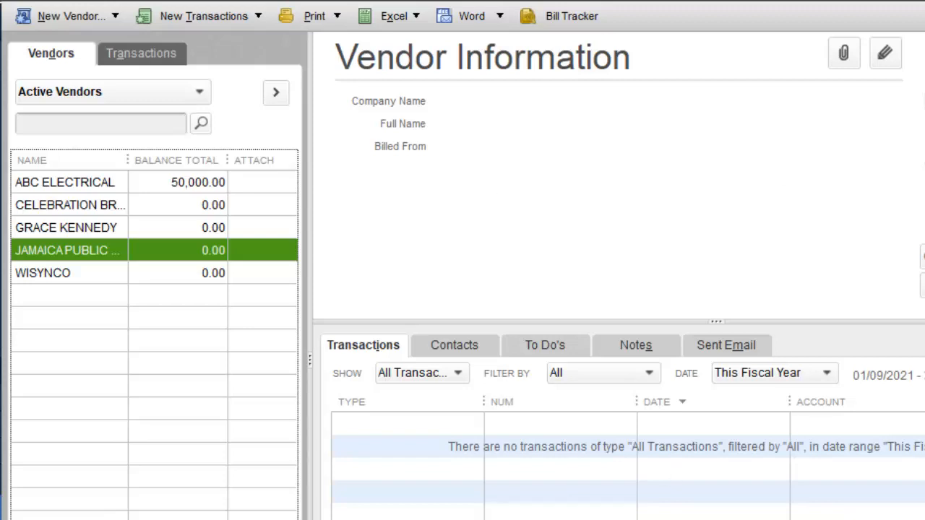
# Step: Start general journal entry number 3 dated 31/08/2021, dismiss the numbering notice, and select the first Account cell
pyautogui.click(21, 2)
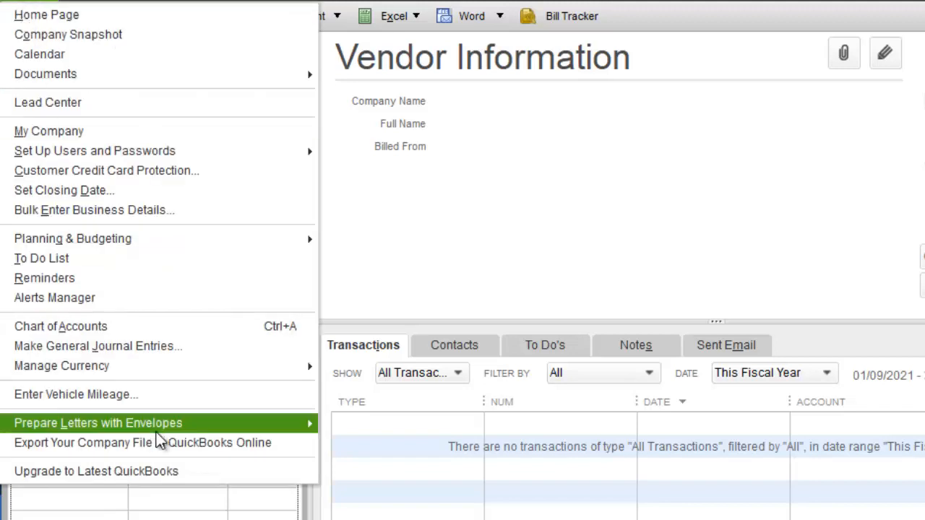
pyautogui.click(200, 343)
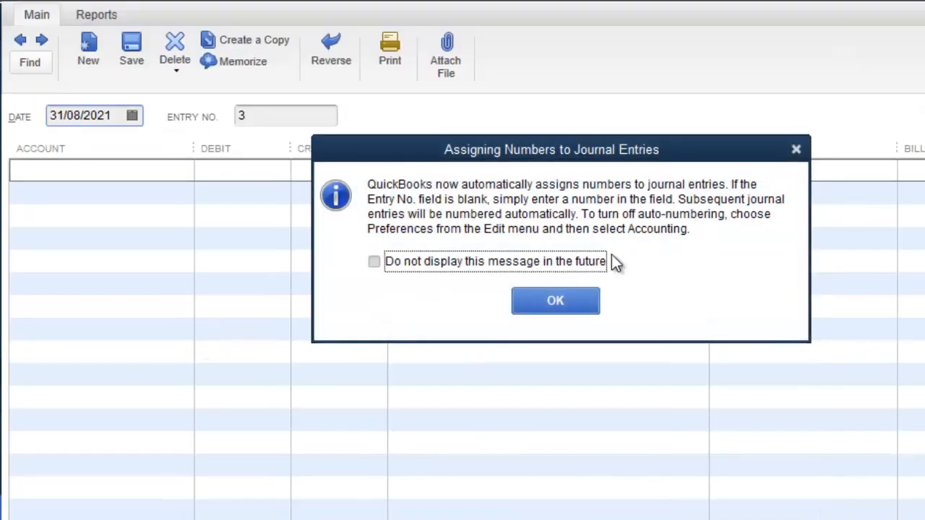
pyautogui.click(571, 300)
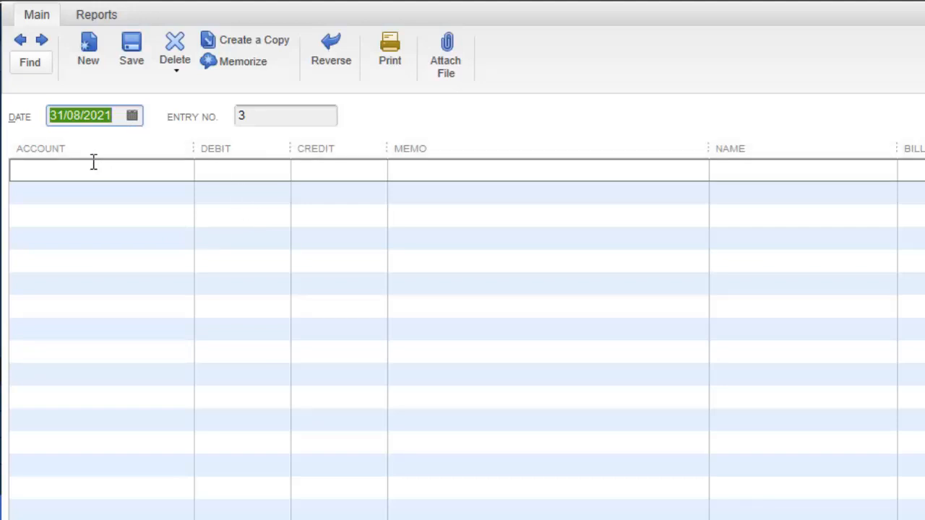
pyautogui.click(70, 171)
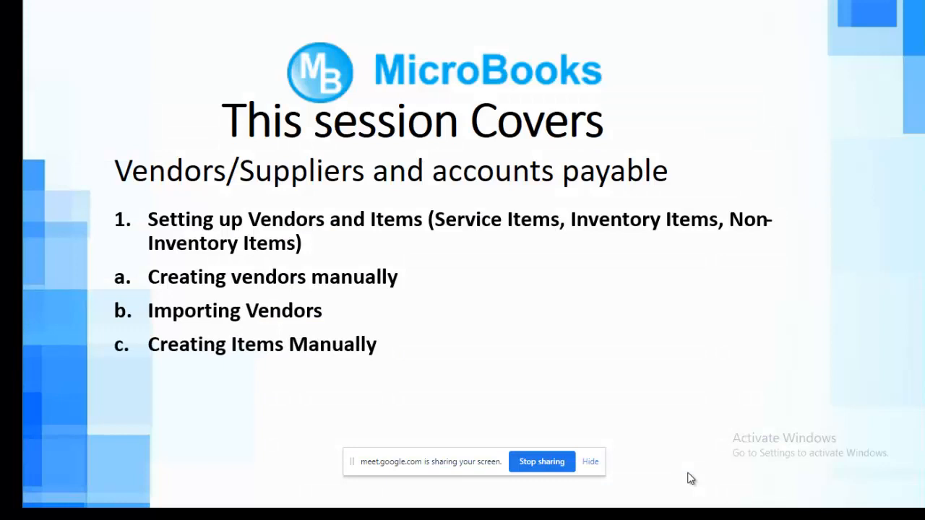
# Step: Switch from the PowerPoint slide back to QuickBooks with Alt+Tab
pyautogui.hotkey('alt', 'Tab')
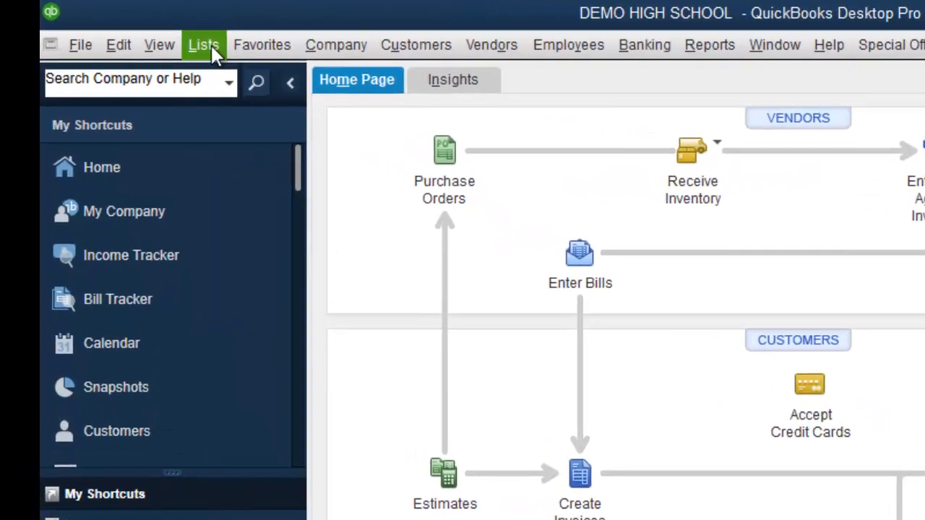
# Step: Open the empty Item List from the Lists menu, then open a New Item form and close it unsaved
pyautogui.click(115, 26)
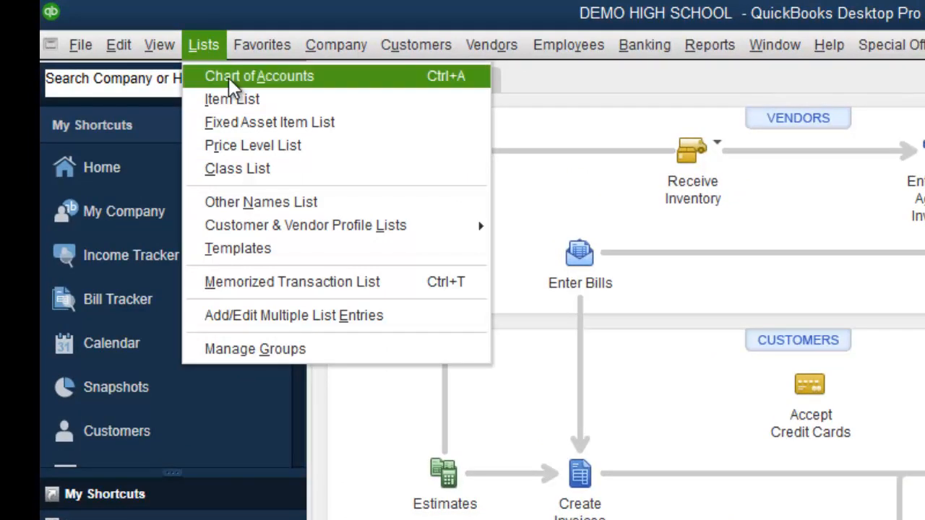
pyautogui.click(239, 99)
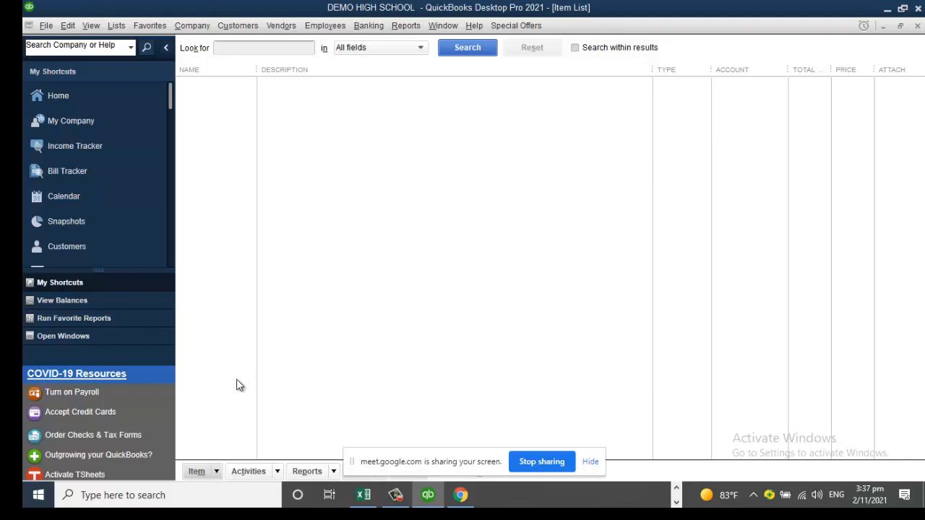
pyautogui.click(216, 471)
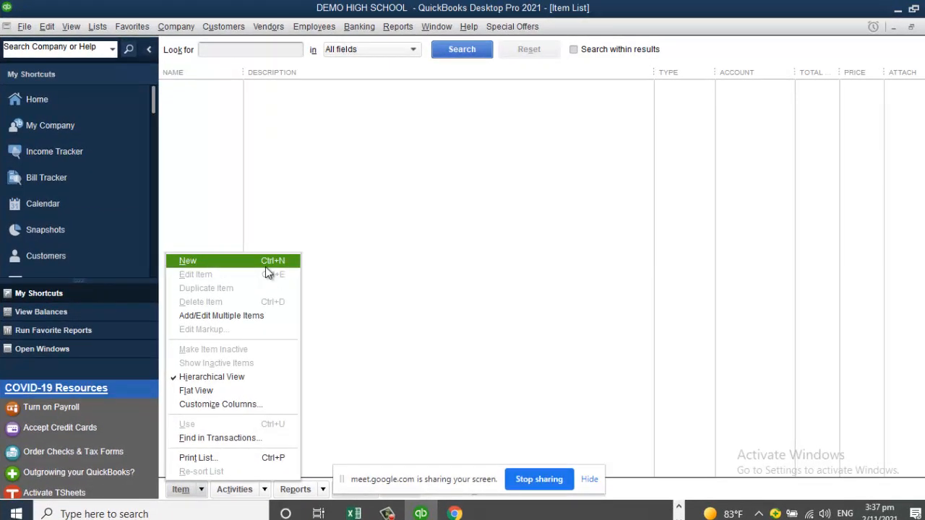
pyautogui.click(265, 267)
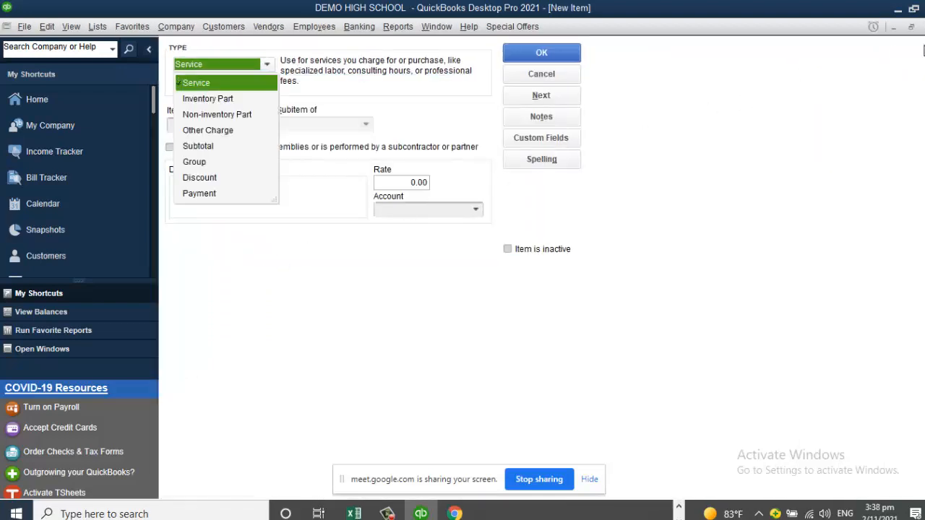
pyautogui.press('Escape')
pyautogui.press('Escape')
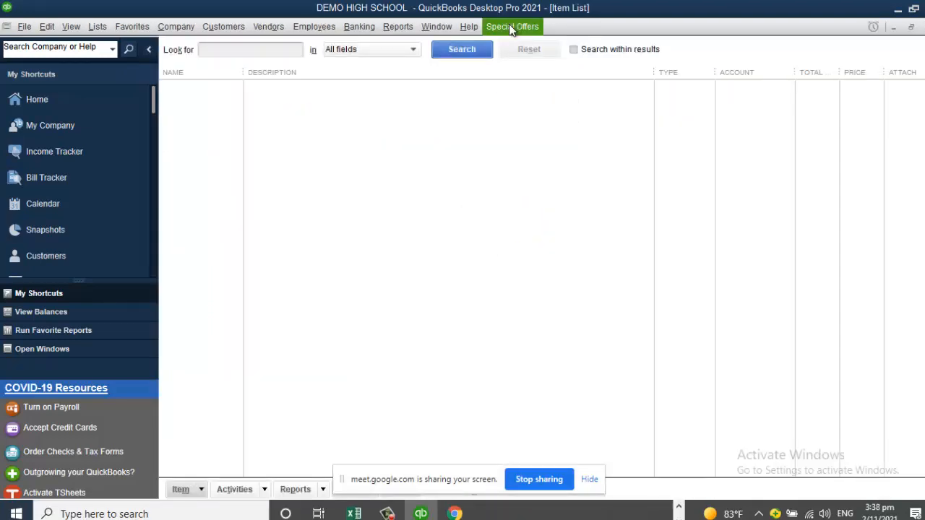
# Step: Create a new Service-type item from the Item List's context menu
pyautogui.rightClick(366, 171)
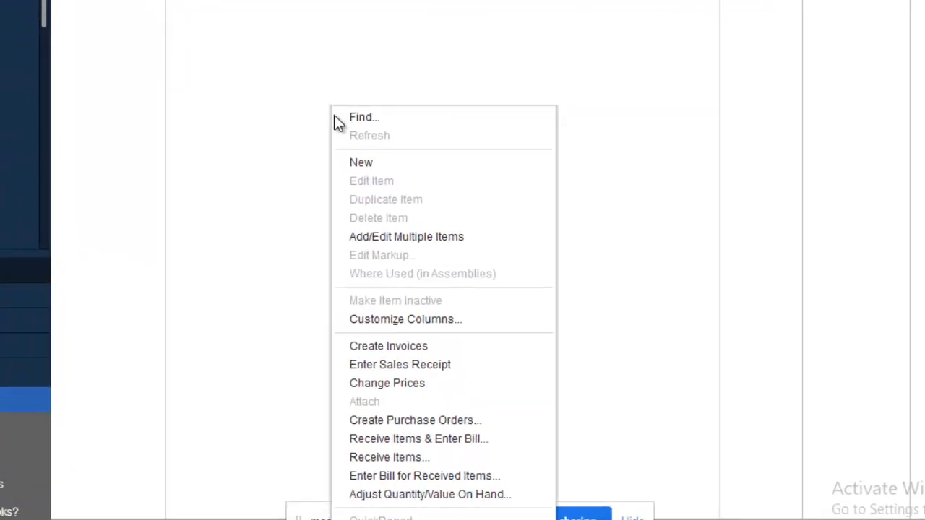
pyautogui.click(374, 163)
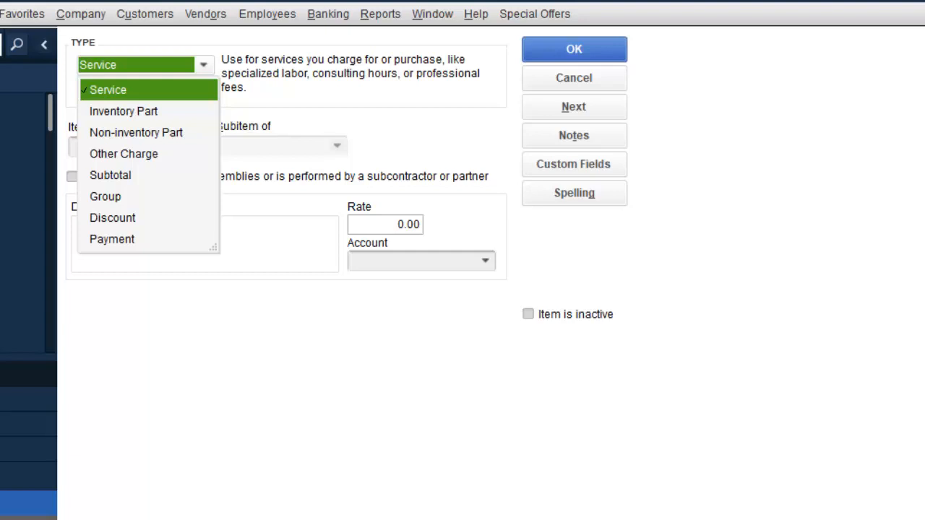
pyautogui.click(193, 90)
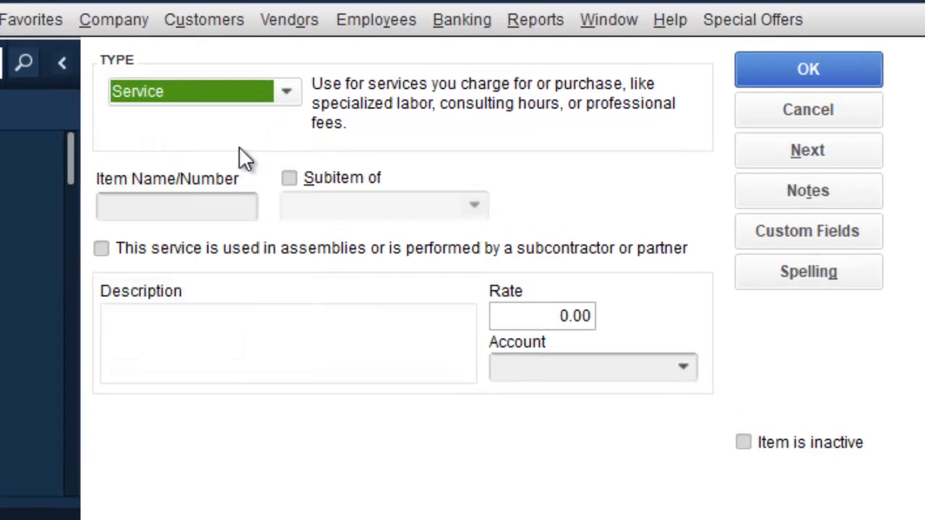
# Step: Name the item Electricity Charges and copy that name into its Description
pyautogui.click(191, 211)
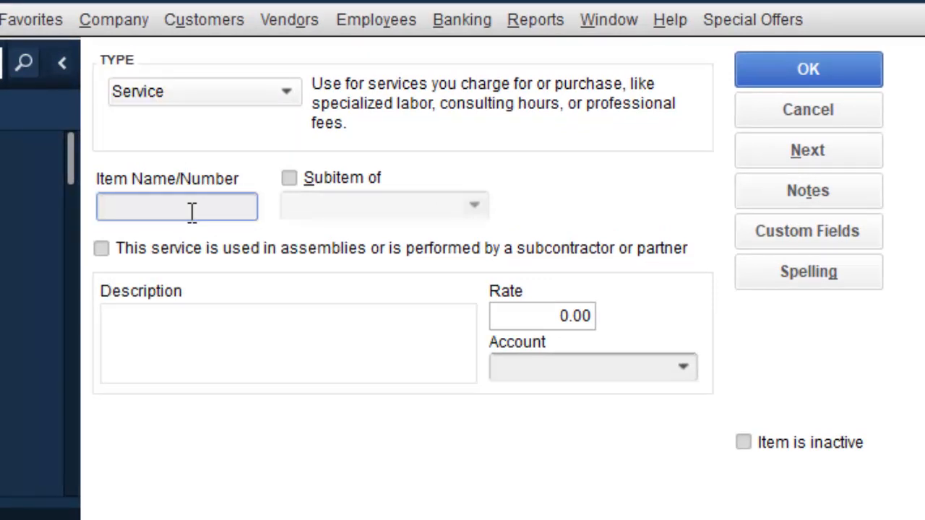
pyautogui.write('e')
pyautogui.press('BackSpace')
pyautogui.write('Electr')
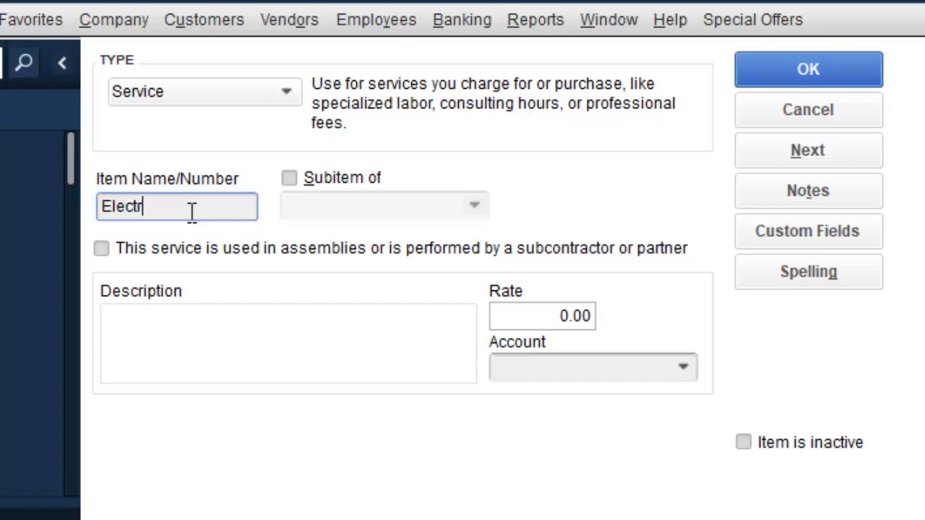
pyautogui.write('icity Charges')
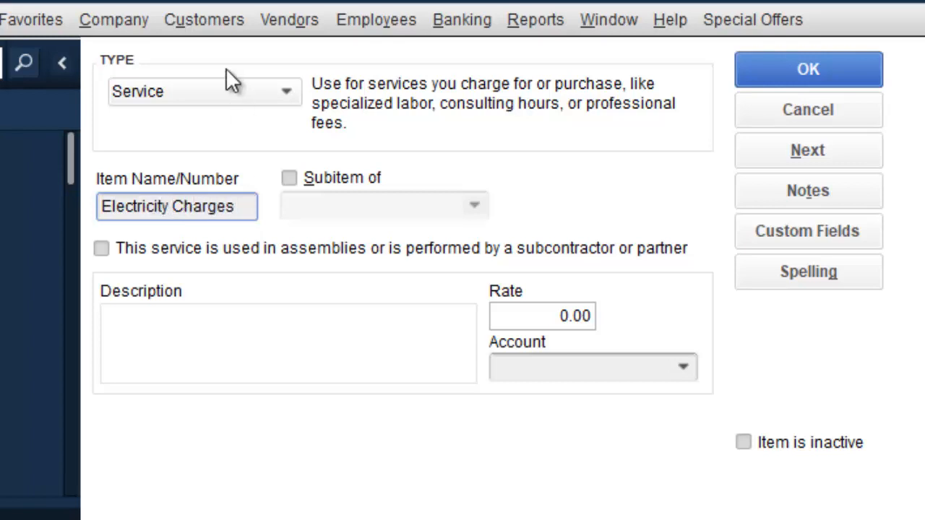
pyautogui.moveTo(247, 207); pyautogui.dragTo(32, 209)
pyautogui.hotkey('ctrl', 'c')
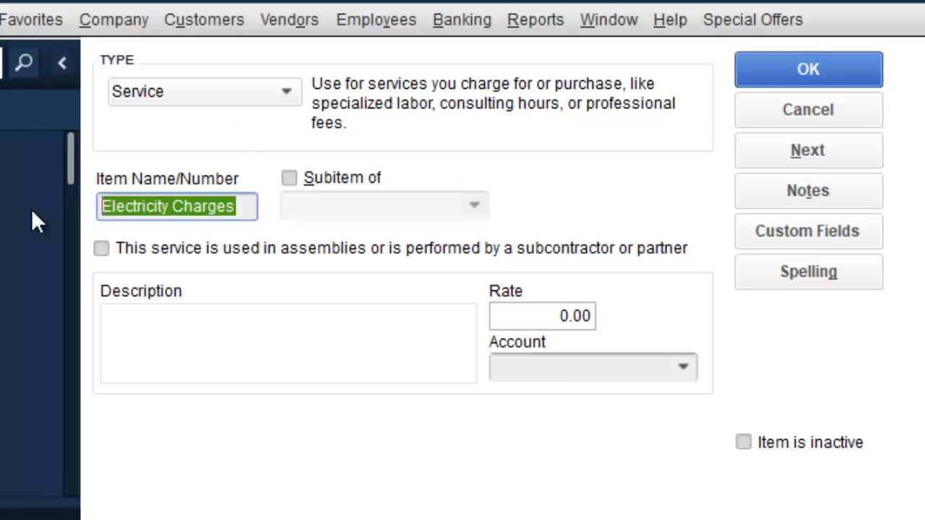
pyautogui.click(214, 331)
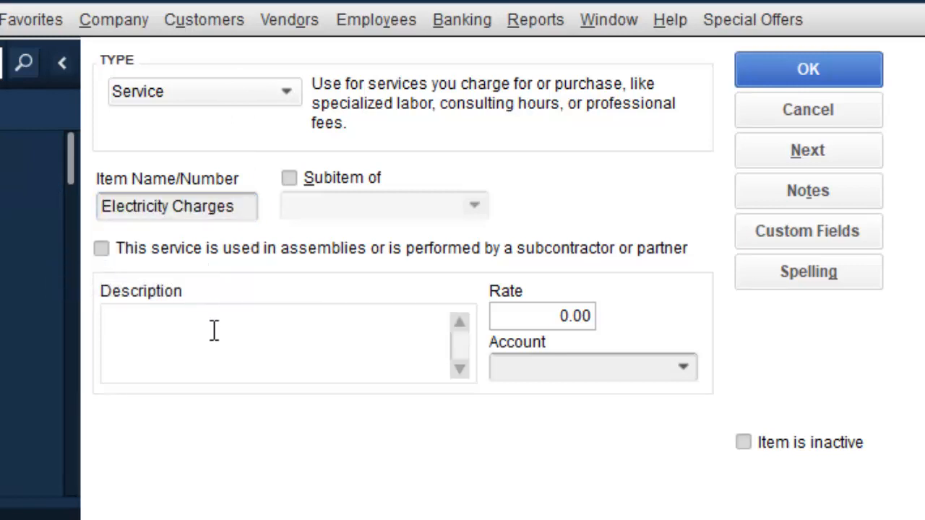
pyautogui.hotkey('ctrl', 'v')
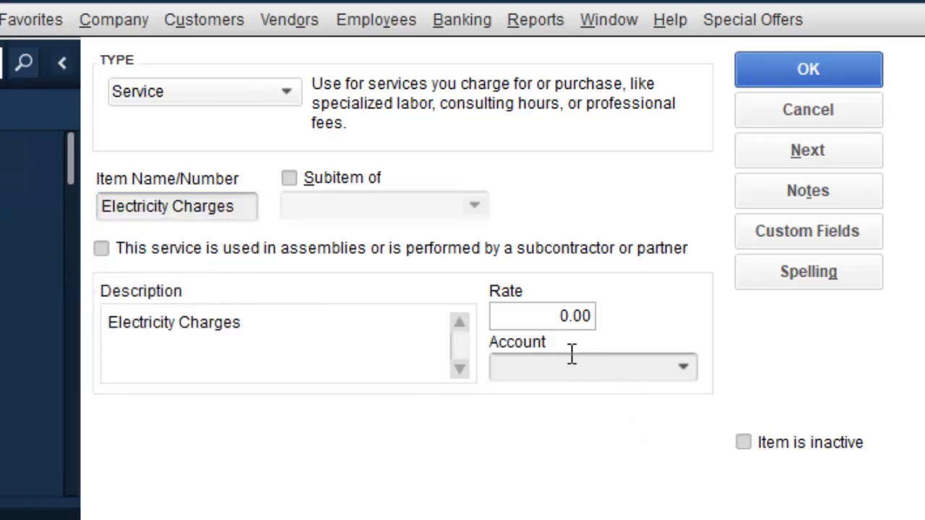
pyautogui.click(682, 366)
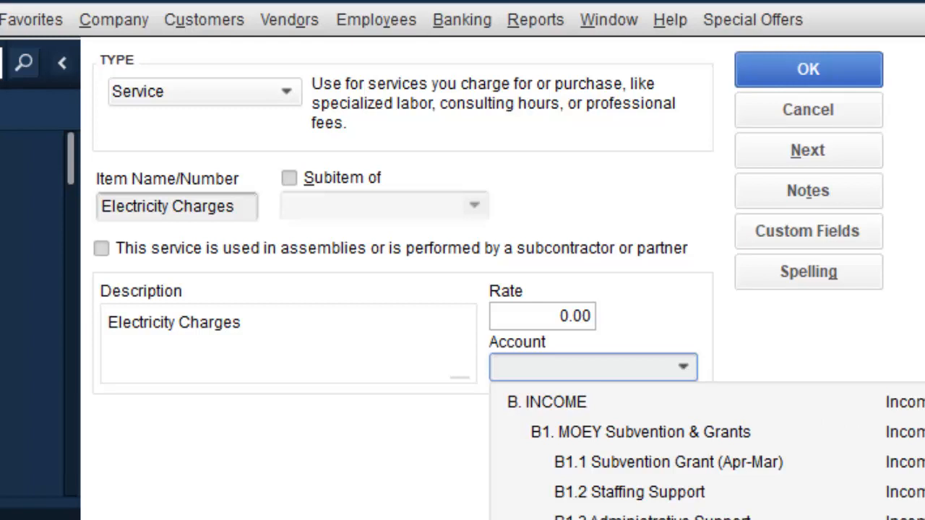
# Step: Assign the account C3Public Utilities to Electricity Charges and save the service item
pyautogui.scroll(-8, 707, 450)
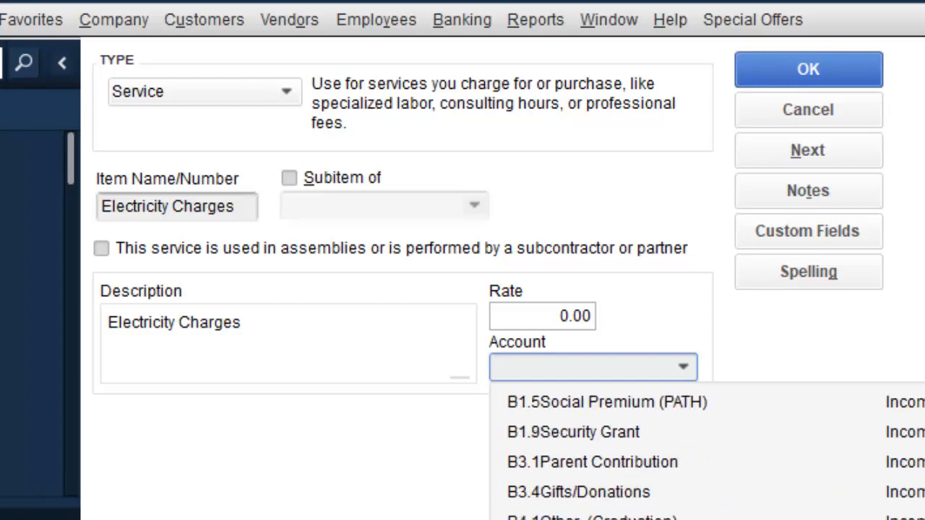
pyautogui.scroll(-10, 706, 451)
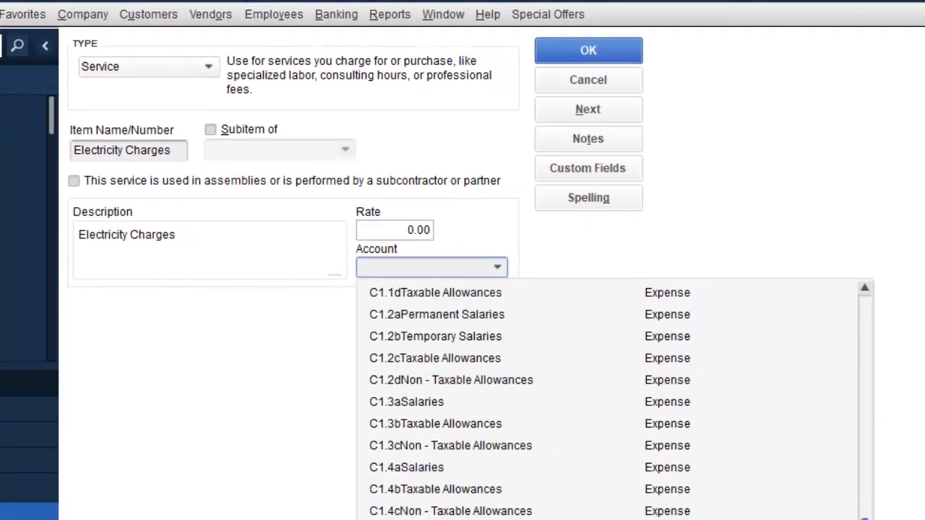
pyautogui.scroll(-5, 707, 450)
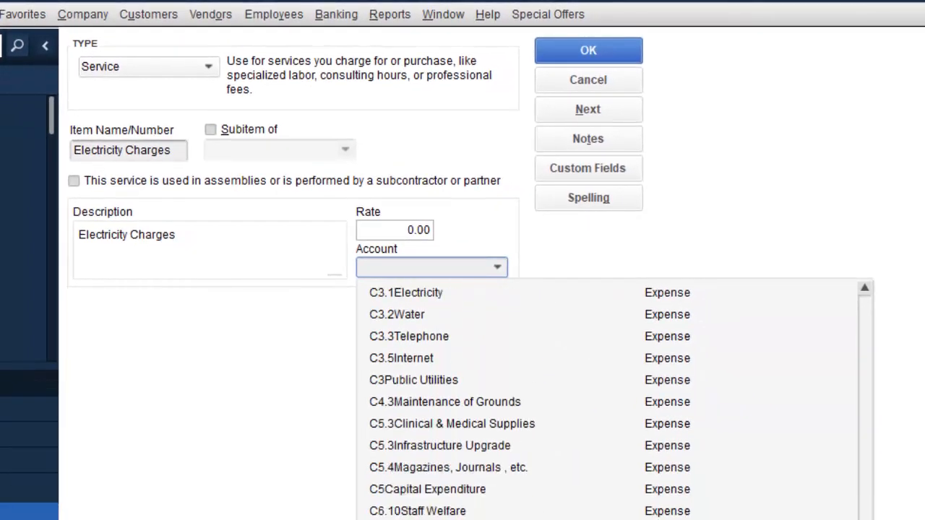
pyautogui.scroll(-2, 707, 451)
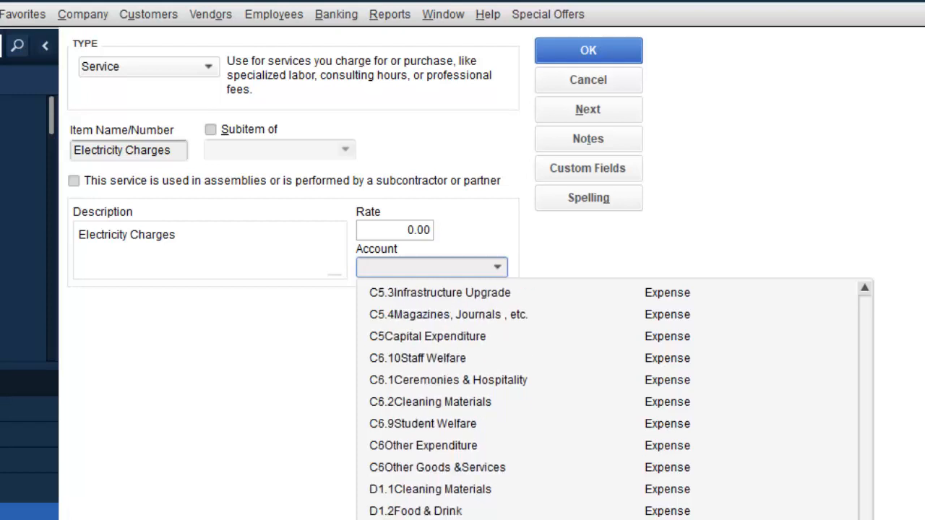
pyautogui.scroll(-2, 614, 401)
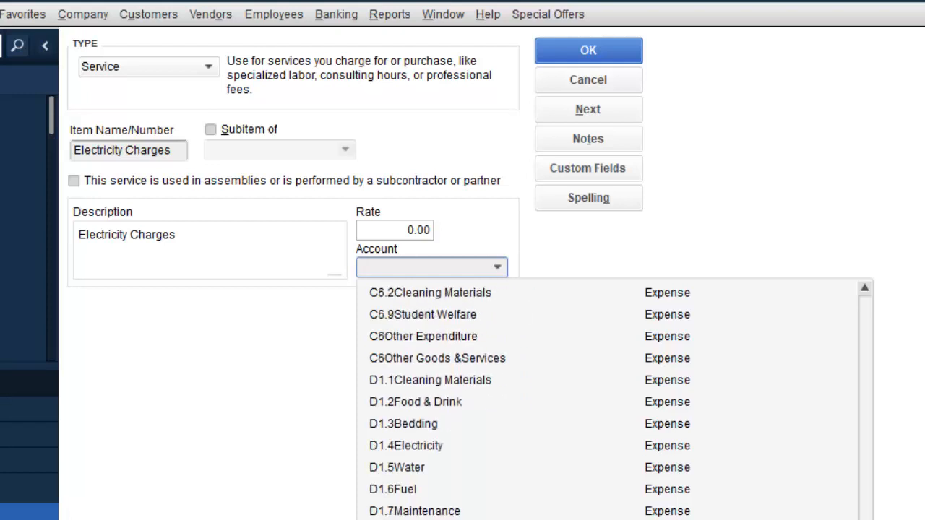
pyautogui.scroll(3, 614, 401)
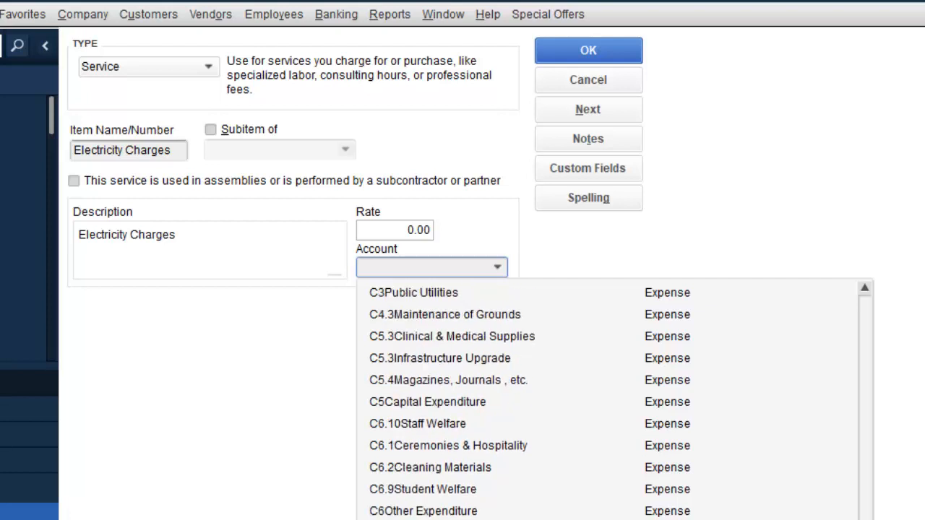
pyautogui.scroll(1, 614, 401)
pyautogui.scroll(-1, 614, 401)
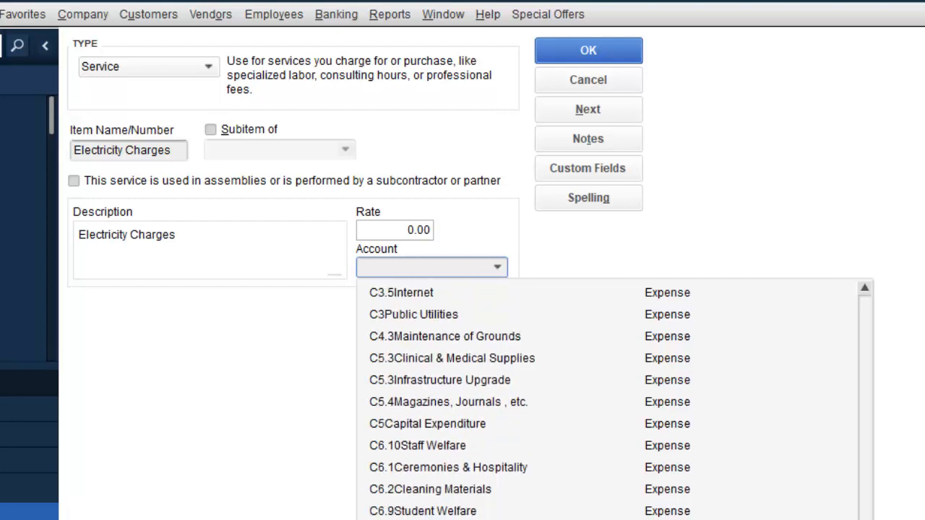
pyautogui.click(390, 267)
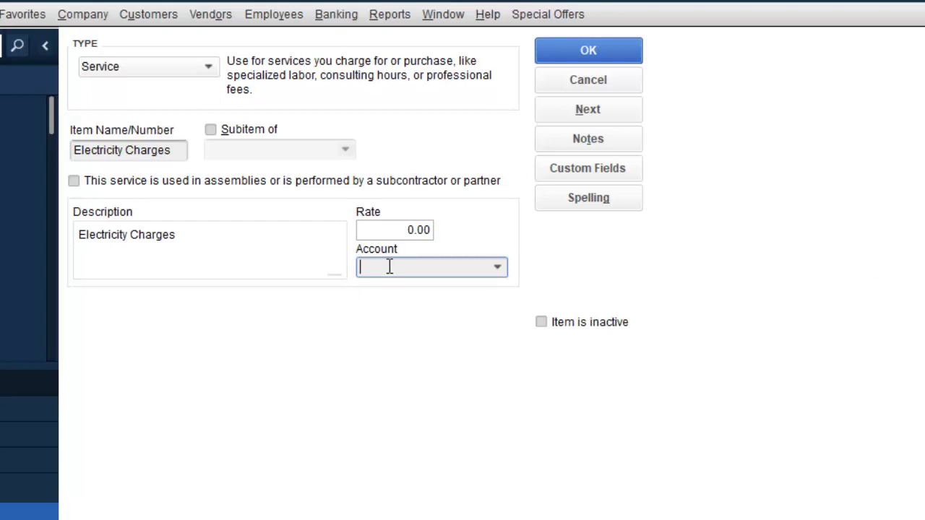
pyautogui.write('pub')
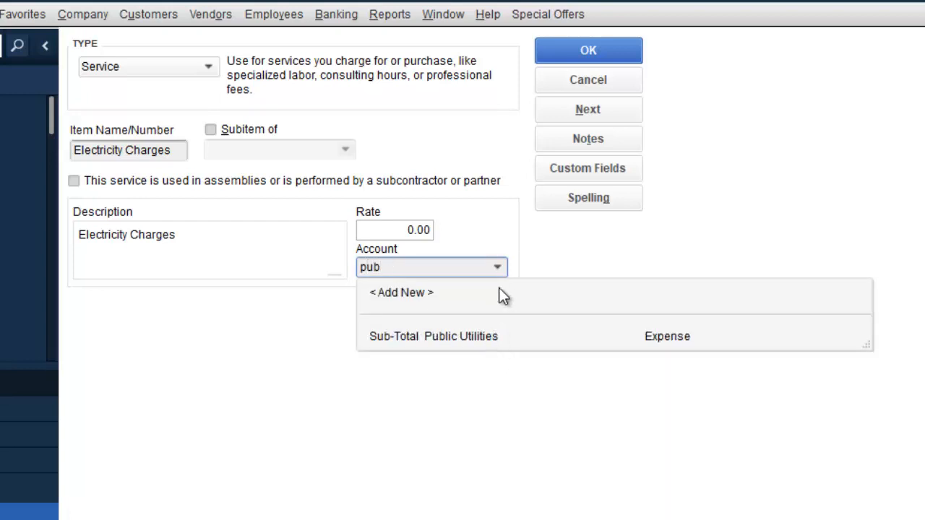
pyautogui.click(498, 267)
pyautogui.click(498, 267)
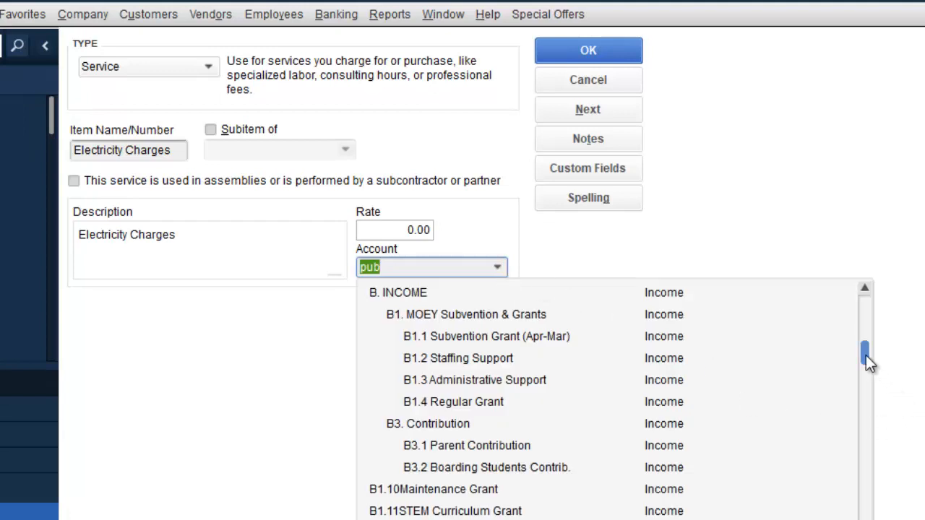
pyautogui.moveTo(865, 355); pyautogui.dragTo(830, 519)
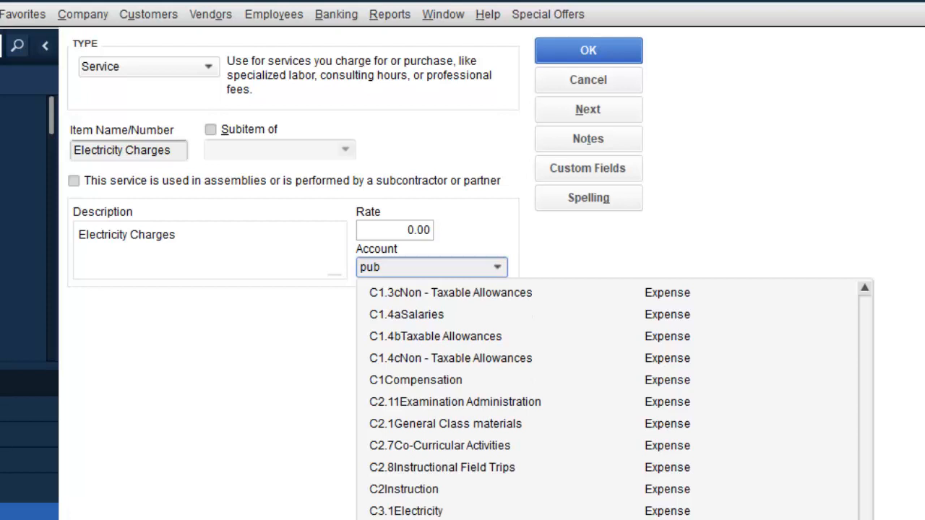
pyautogui.click(534, 519)
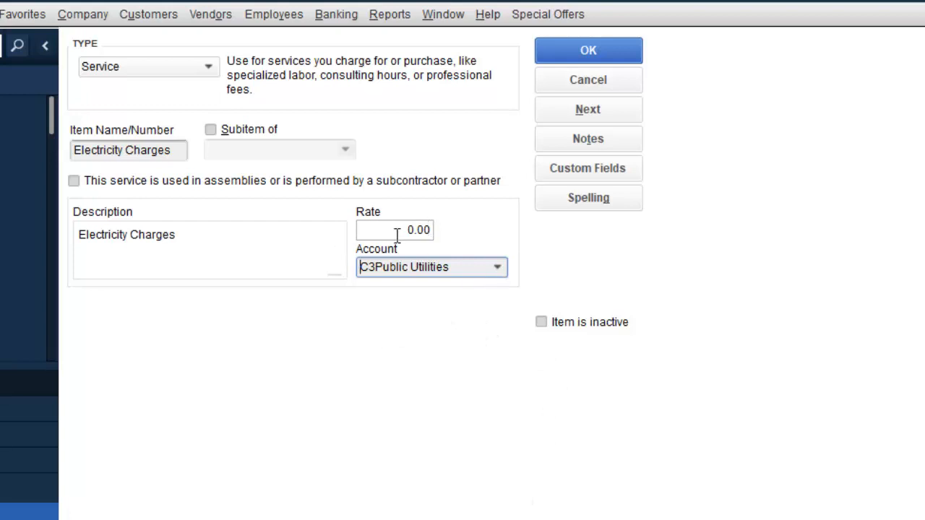
pyautogui.click(614, 52)
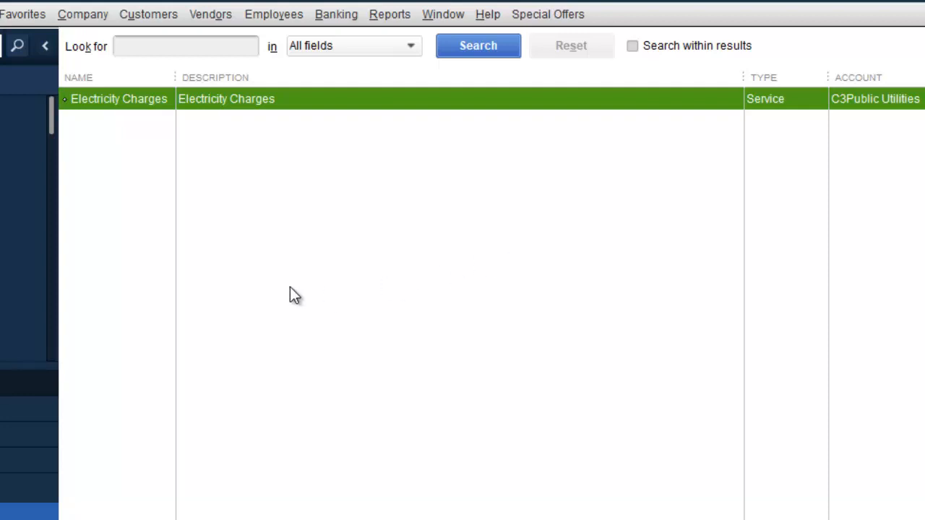
# Step: Deselect the Electricity Charges row and open a blank New Item form from the list's context menu
pyautogui.click(272, 193)
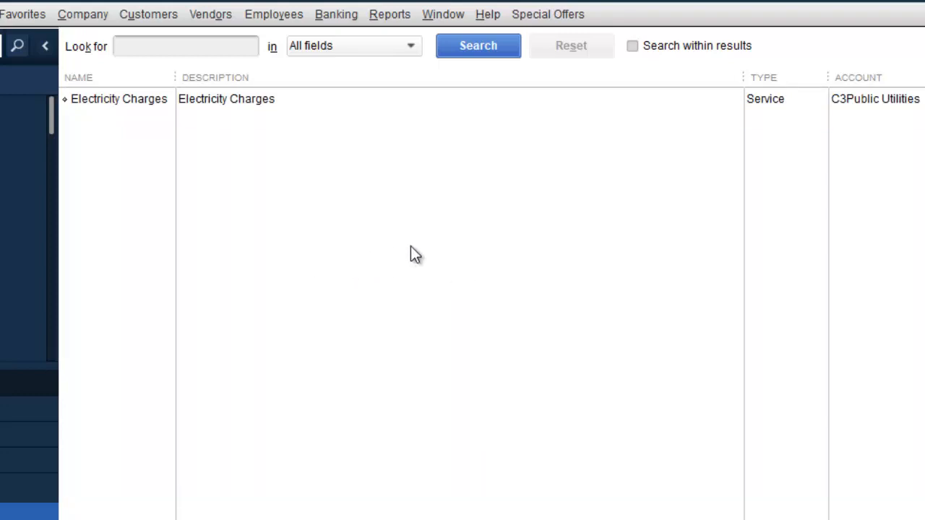
pyautogui.rightClick(353, 206)
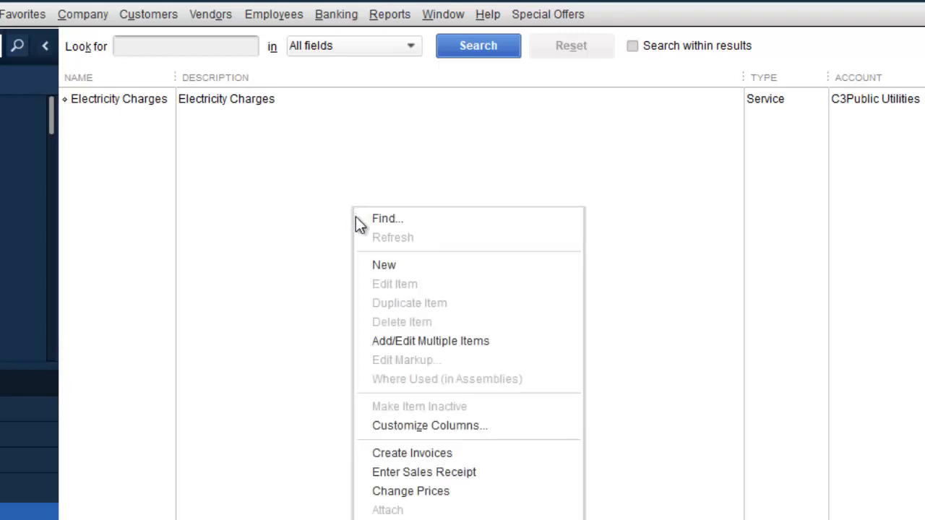
pyautogui.click(392, 269)
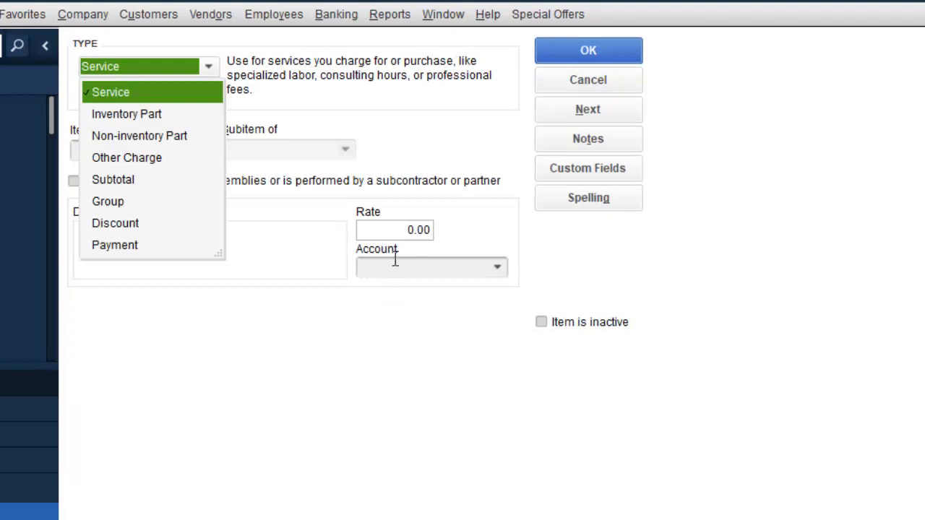
# Step: Keep the Service type and name the item A/C Servicing
pyautogui.click(169, 97)
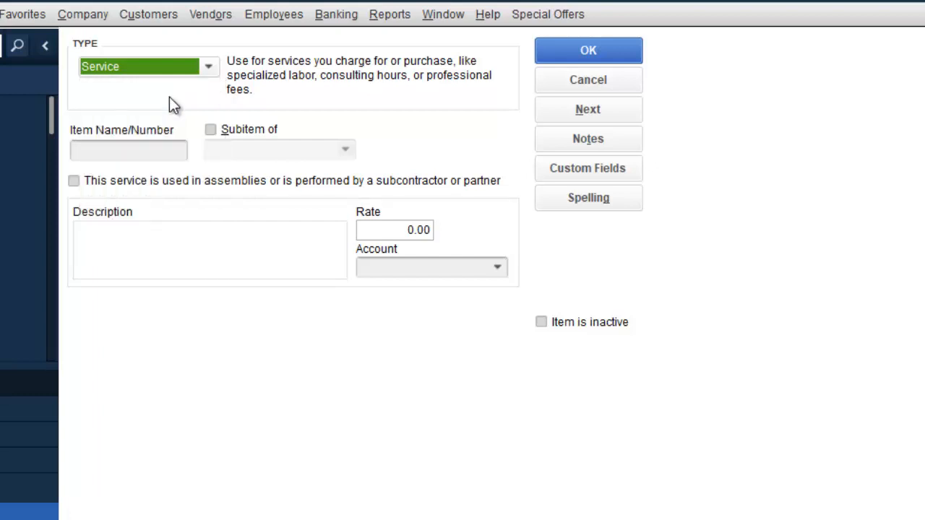
pyautogui.click(101, 241)
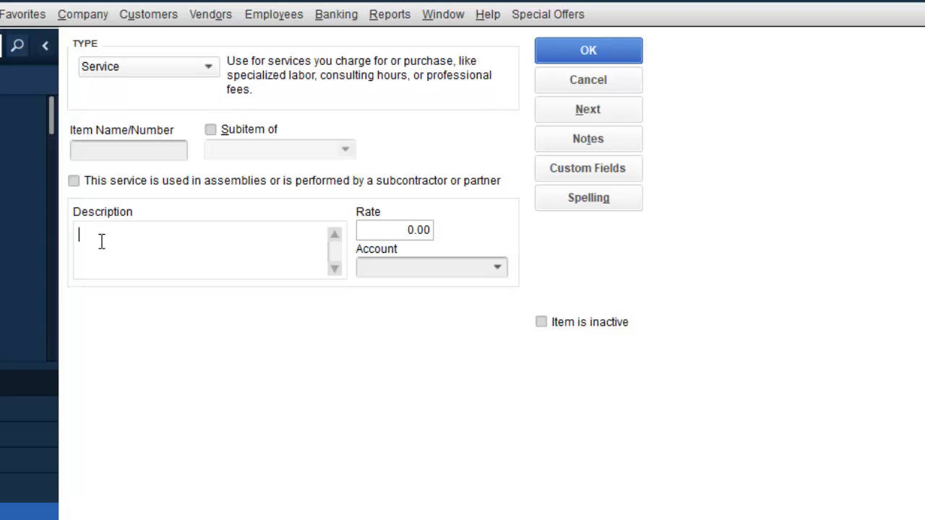
pyautogui.click(130, 153)
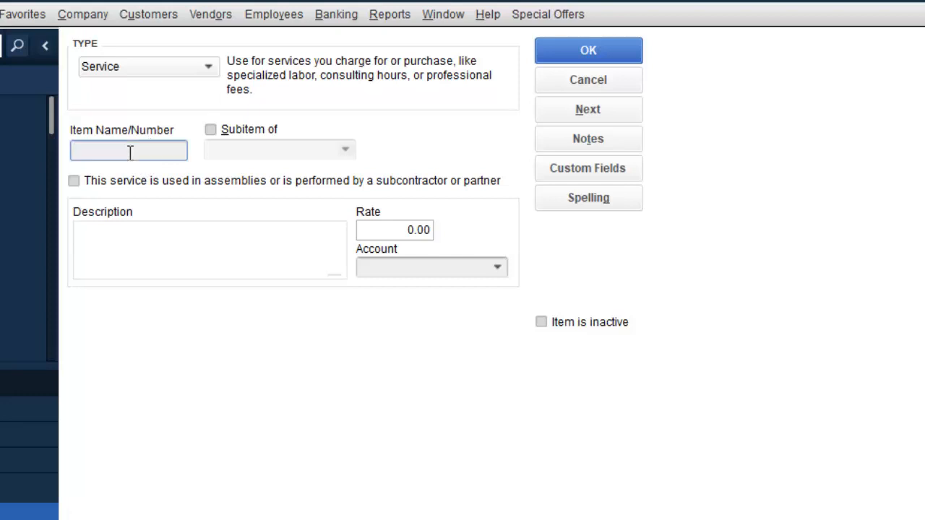
pyautogui.write('A/C Servicing')
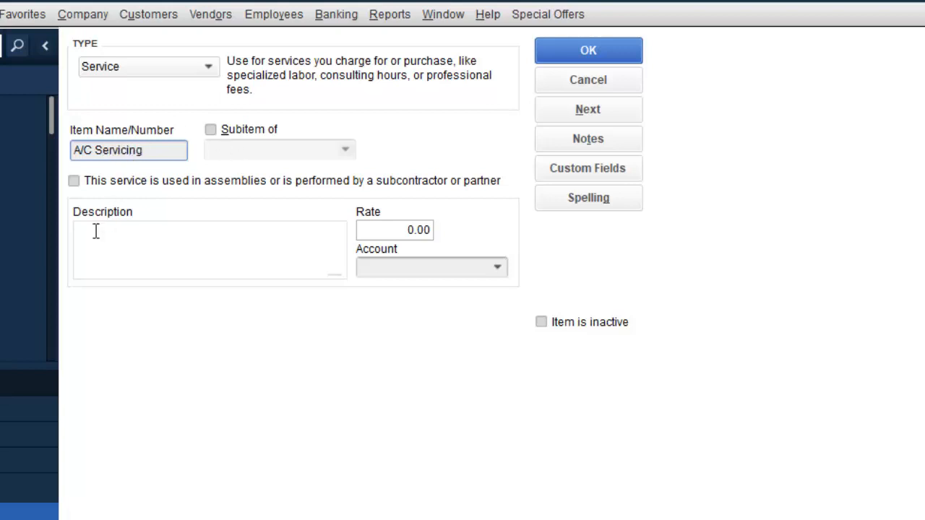
# Step: Enter the description 'To service Air Conditioning Units', fixing the capital A in Air
pyautogui.click(93, 233)
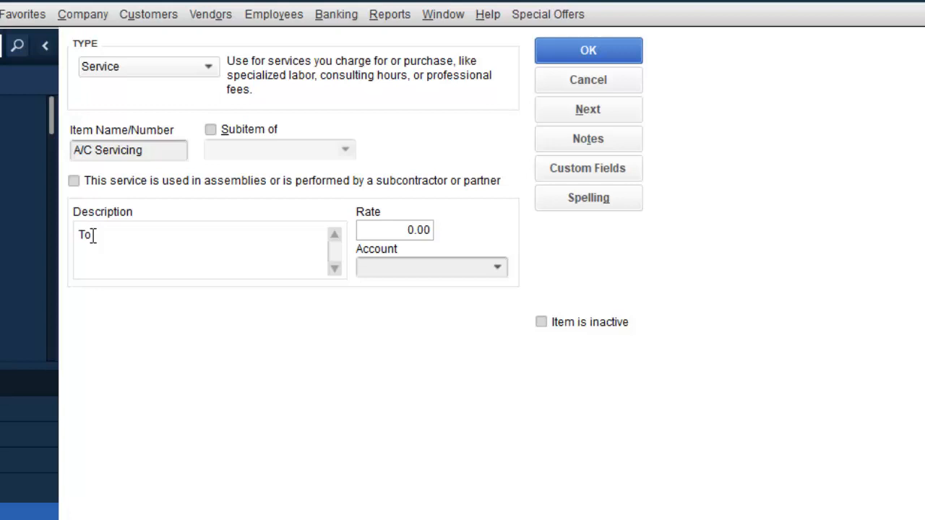
pyautogui.write('service air Conditioni')
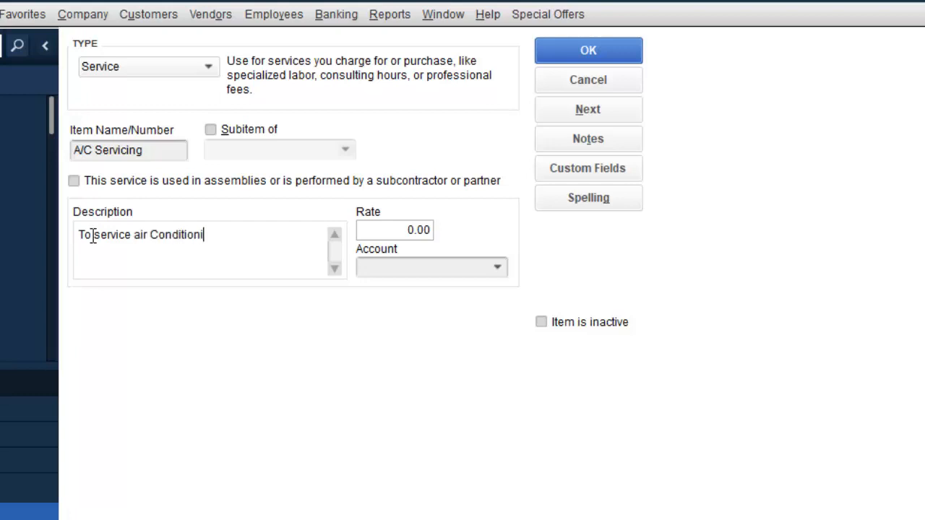
pyautogui.write('ng Units')
pyautogui.click(134, 234)
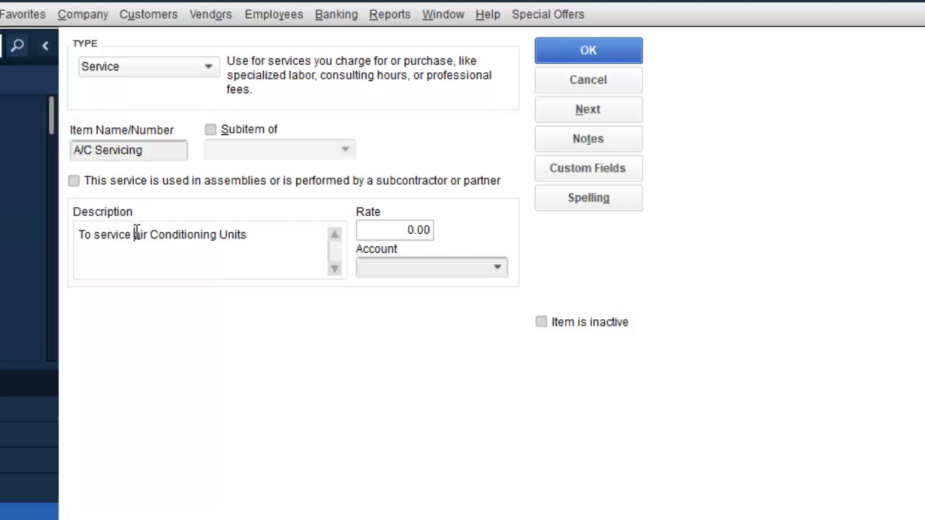
pyautogui.press('Delete')
pyautogui.press('Delete')
pyautogui.write('Ai')
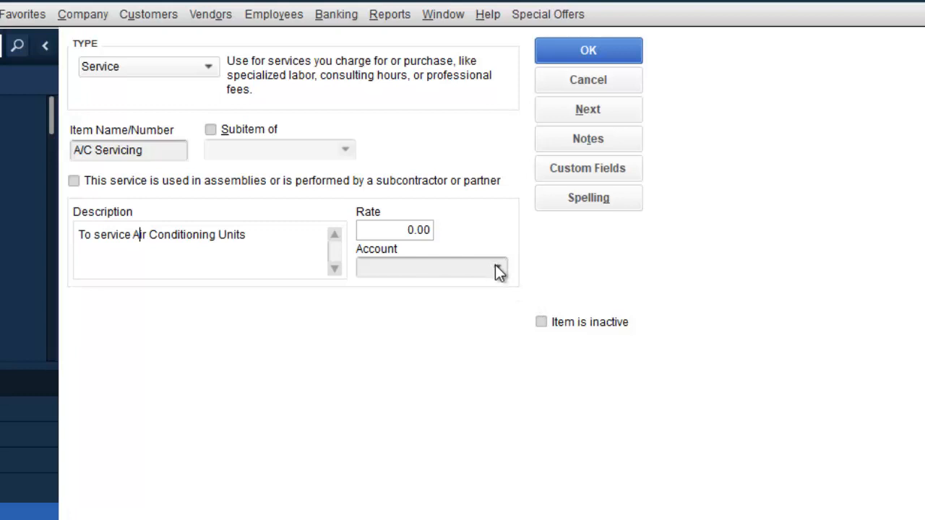
# Step: Assign the account C6Other Expenditure to A/C Servicing and save the item
pyautogui.click(496, 266)
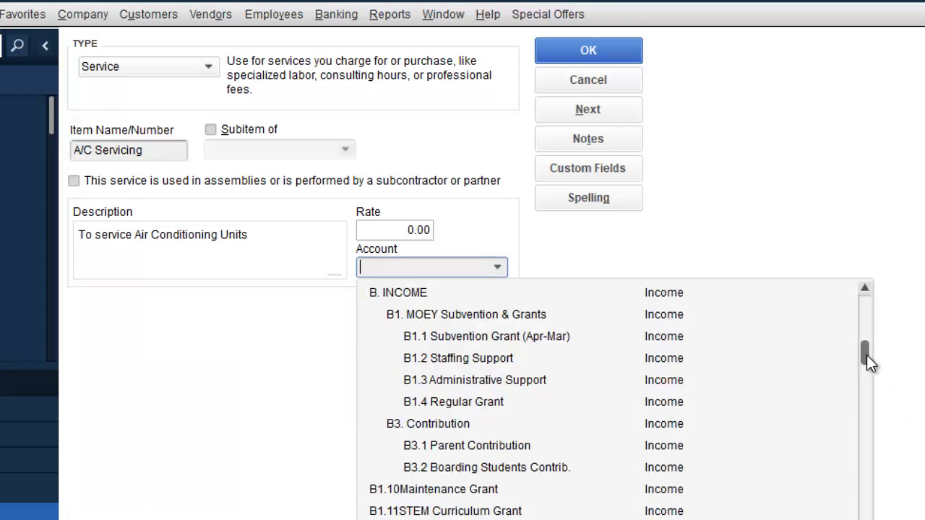
pyautogui.moveTo(864, 355); pyautogui.dragTo(860, 444)
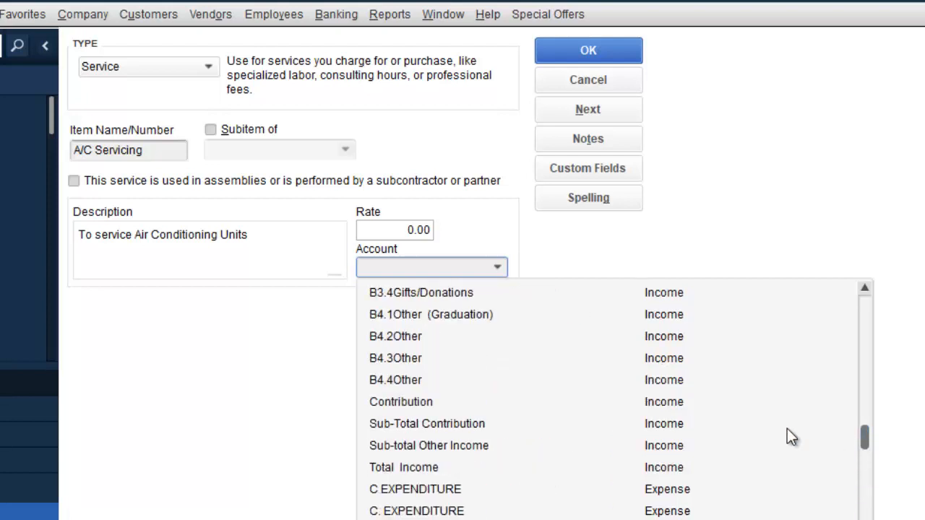
pyautogui.click(407, 266)
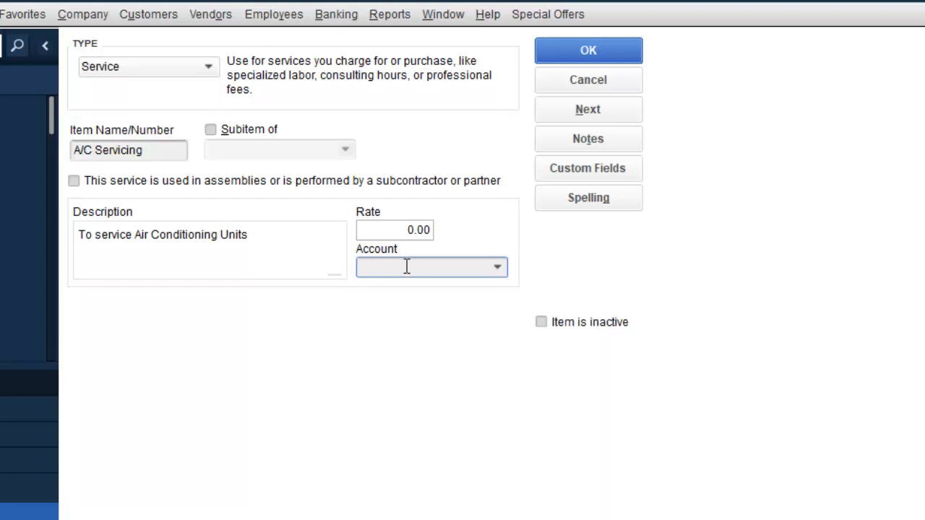
pyautogui.write('Oth')
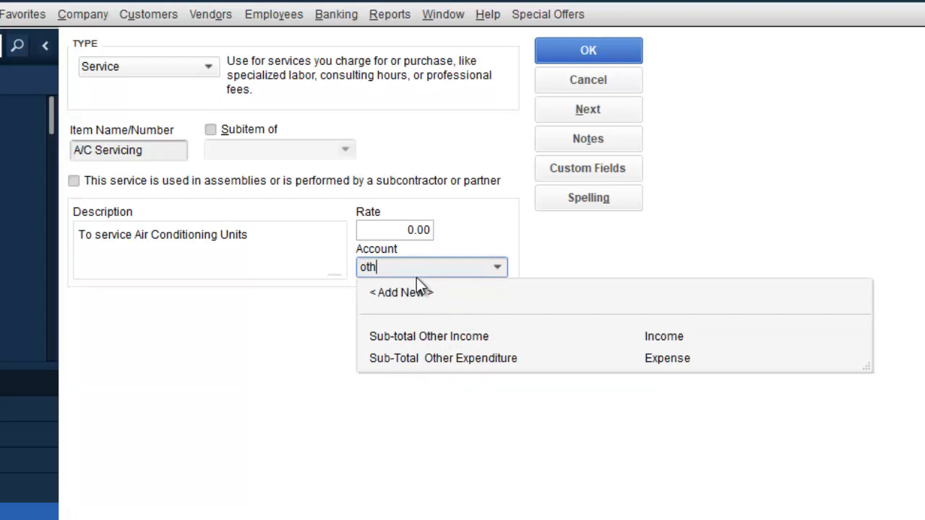
pyautogui.press('BackSpace')
pyautogui.press('BackSpace')
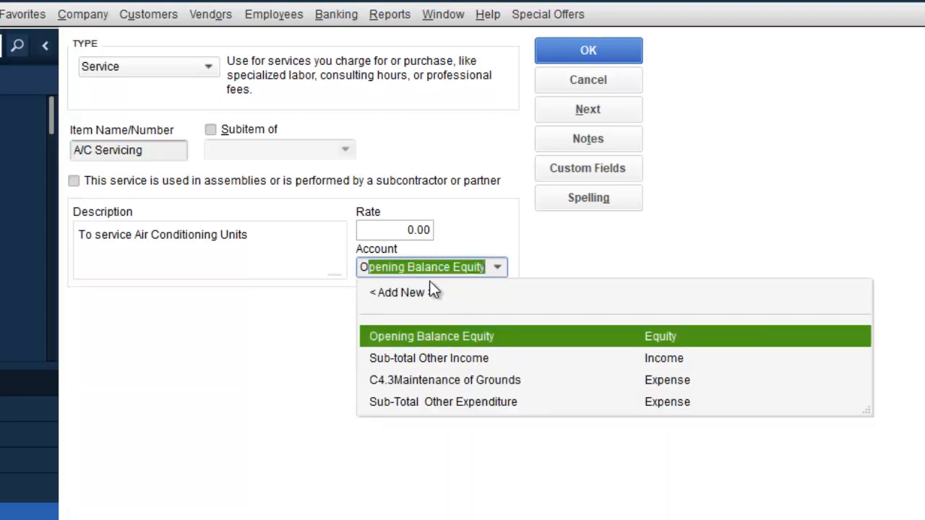
pyautogui.click(499, 266)
pyautogui.click(499, 267)
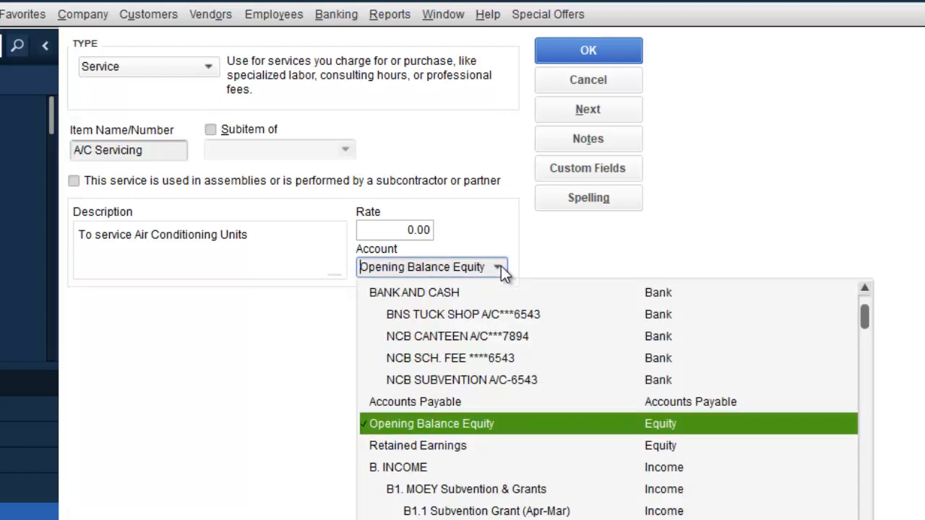
pyautogui.moveTo(868, 311); pyautogui.dragTo(851, 519)
pyautogui.scroll(-5, 614, 404)
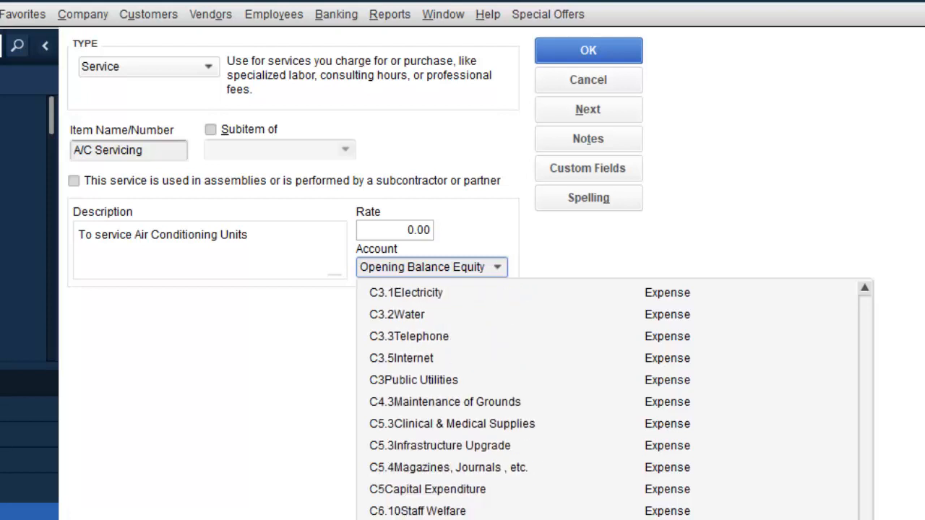
pyautogui.click(499, 519)
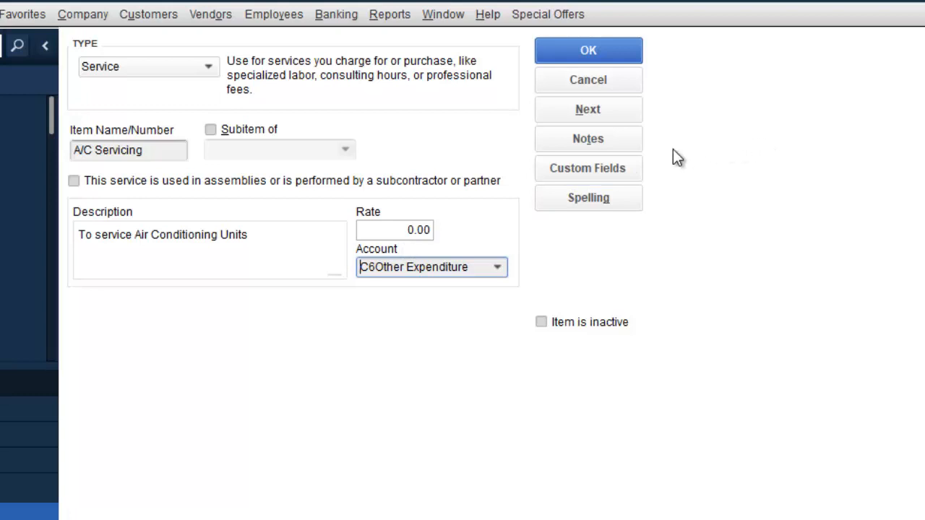
pyautogui.click(579, 51)
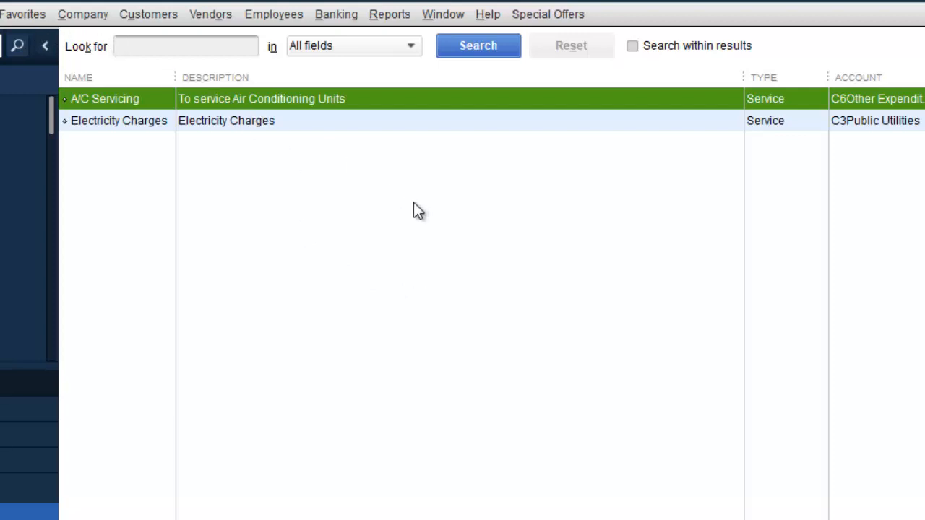
# Step: Open another new item form set to Inventory Part and begin typing its name
pyautogui.rightClick(325, 221)
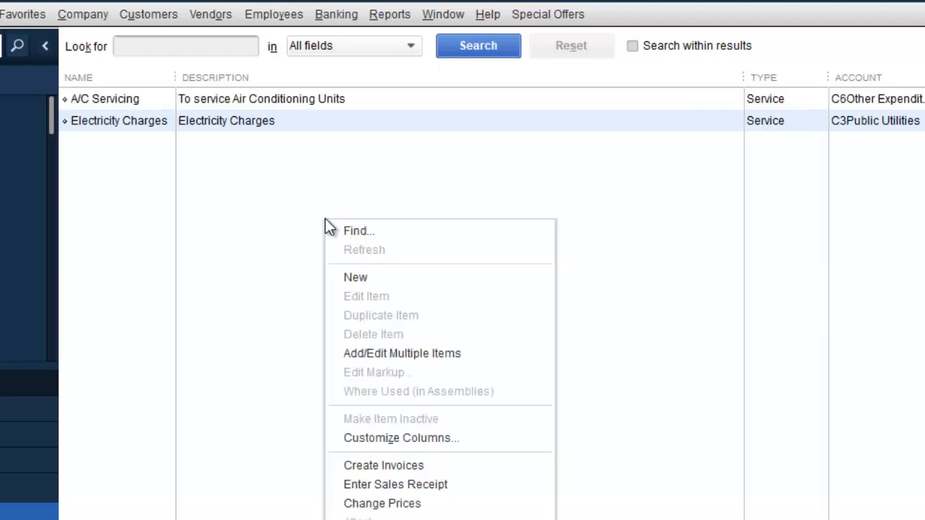
pyautogui.click(380, 281)
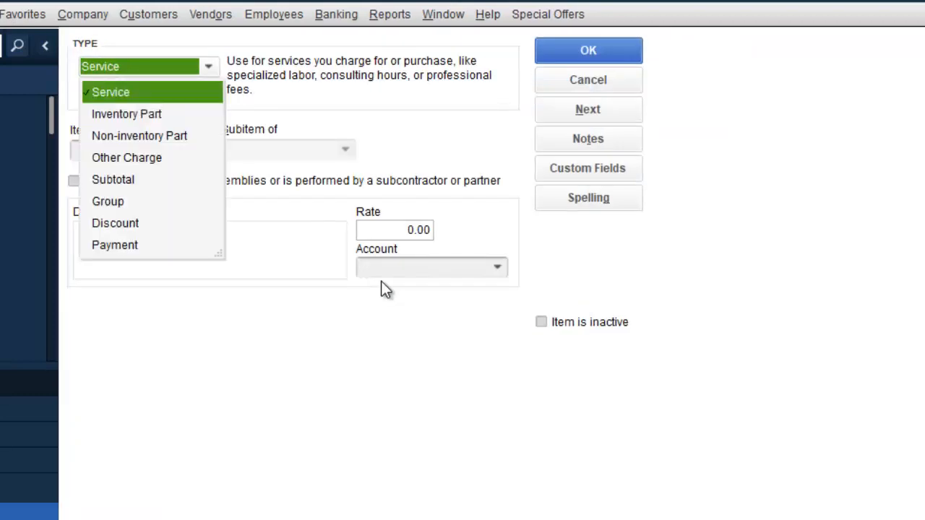
pyautogui.click(141, 114)
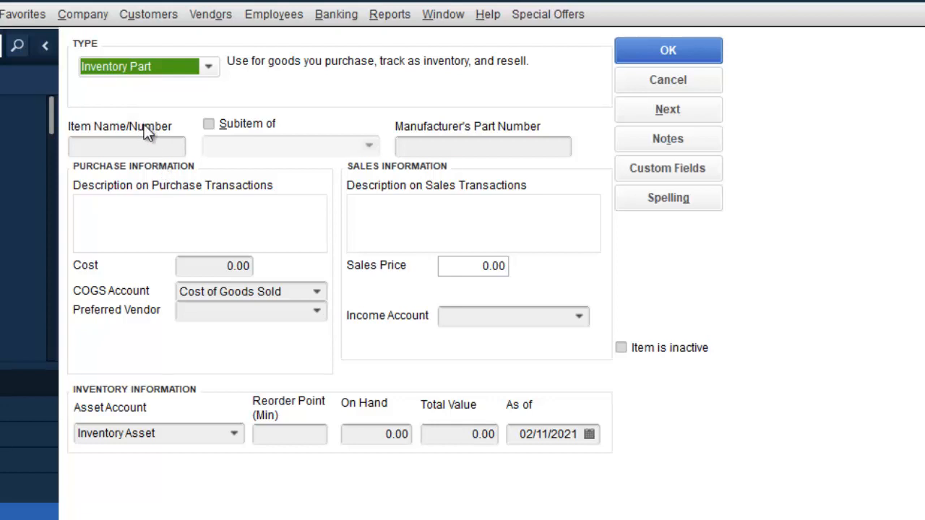
pyautogui.click(143, 145)
pyautogui.write('P')
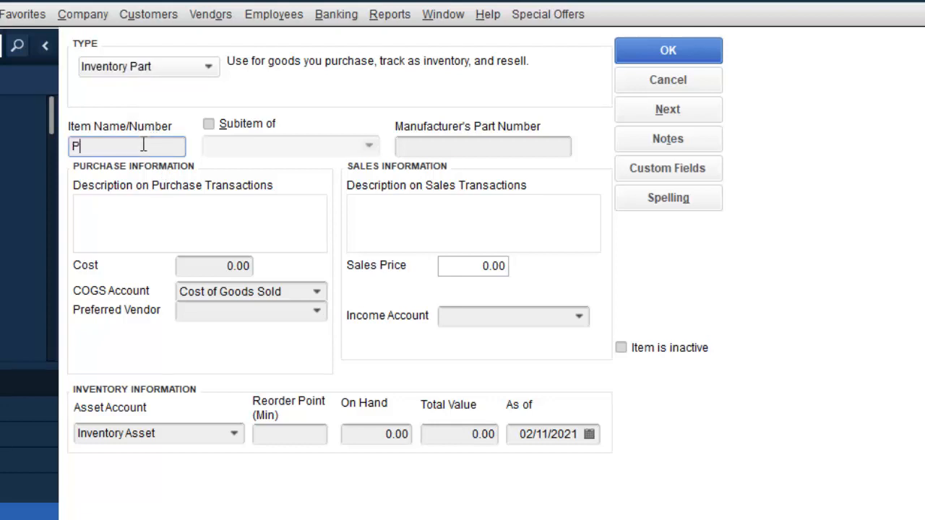
pyautogui.write('epsi')
# Step: Correct and complete the inventory part's name as Pepsi 250ML
pyautogui.press('Tab')
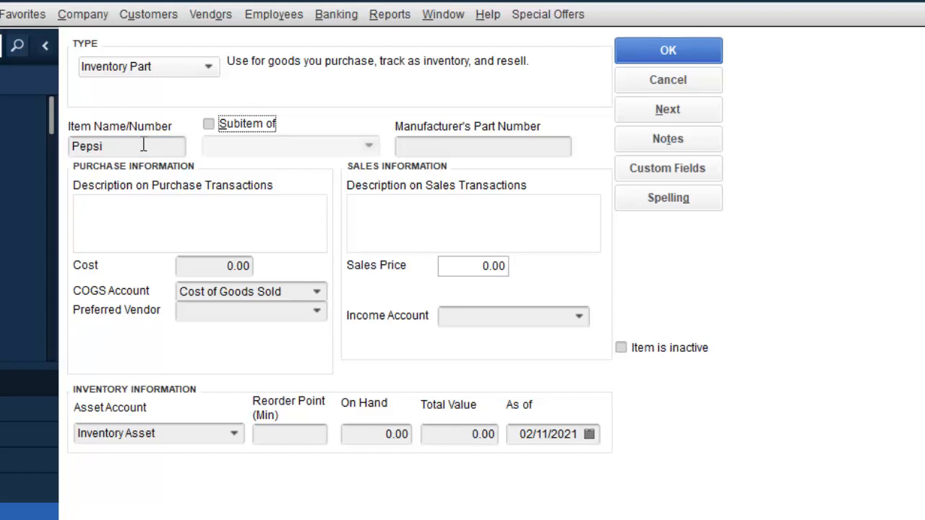
pyautogui.click(134, 205)
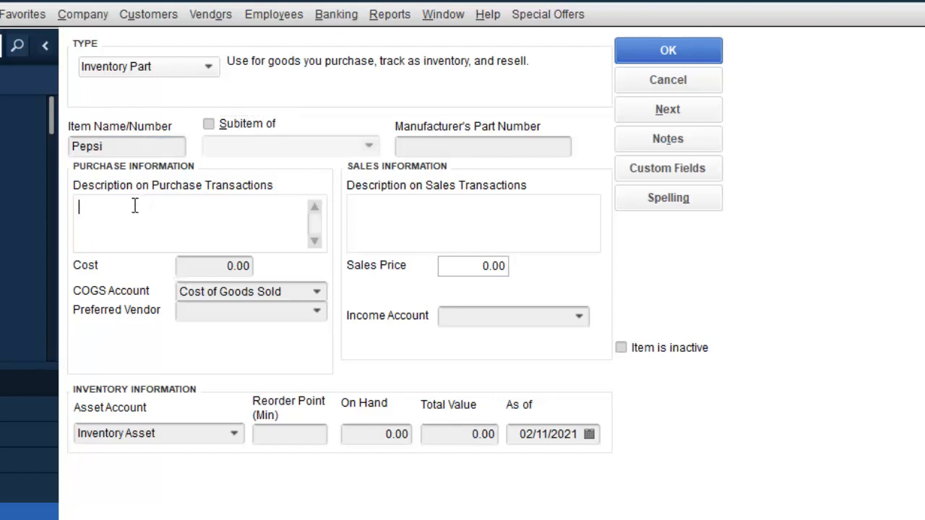
pyautogui.click(123, 148)
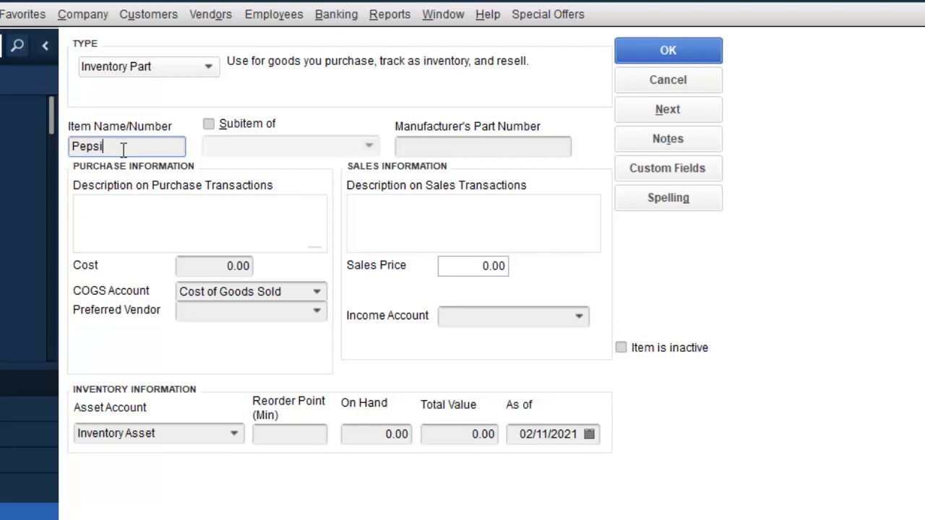
pyautogui.click(93, 209)
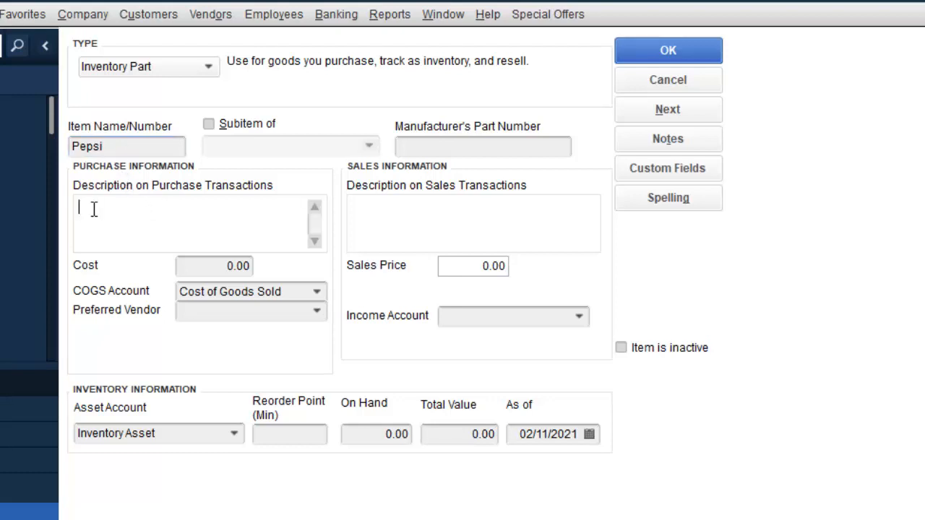
pyautogui.write('P')
pyautogui.click(141, 150)
pyautogui.write('2')
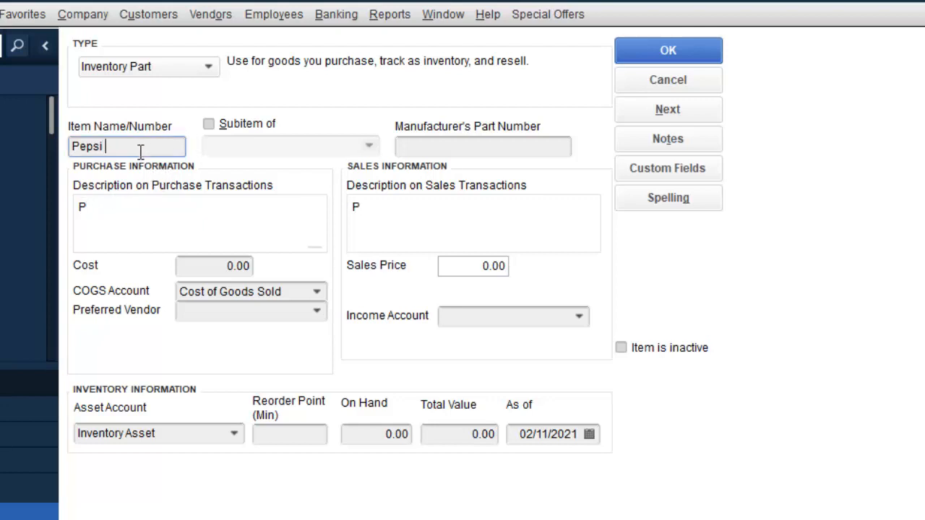
pyautogui.write('50ML')
# Step: Copy Pepsi 250ML into both the purchase and sales descriptions
pyautogui.moveTo(144, 144); pyautogui.dragTo(1, 165)
pyautogui.hotkey('ctrl', 'c')
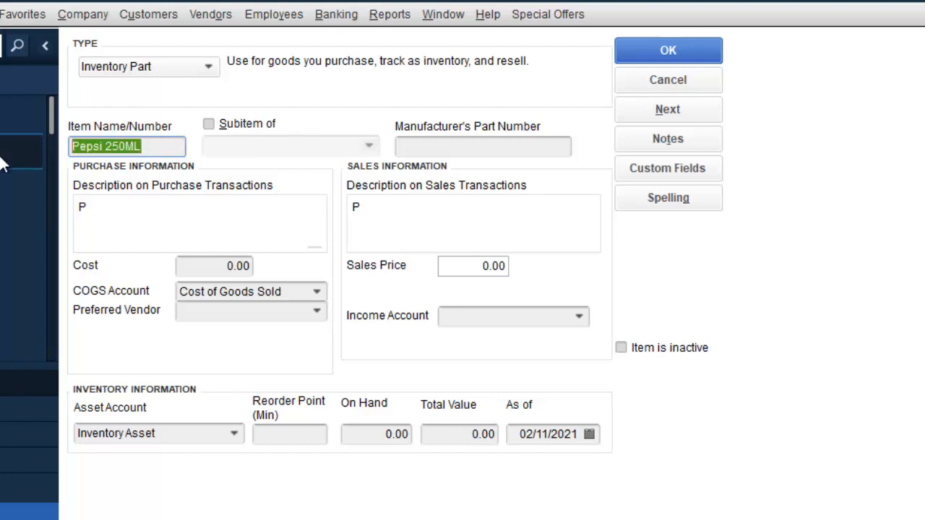
pyautogui.doubleClick(82, 205)
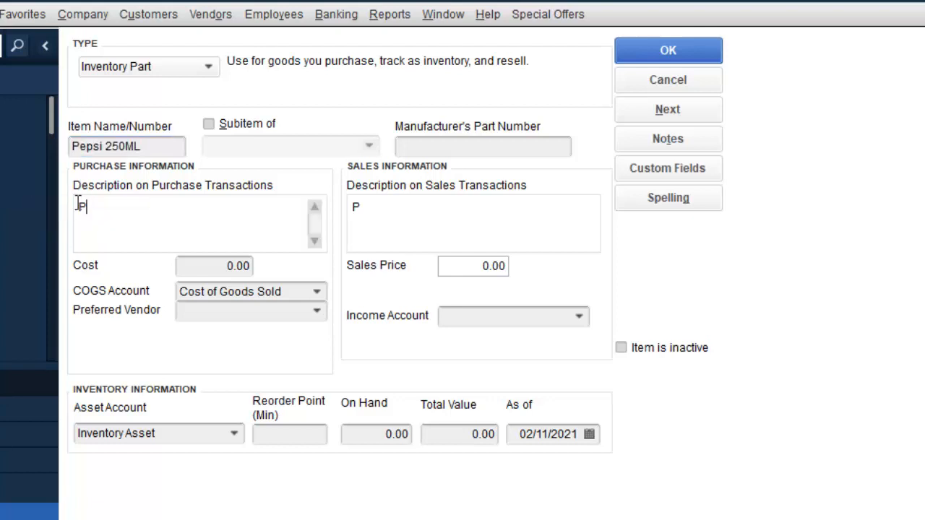
pyautogui.hotkey('ctrl', 'v')
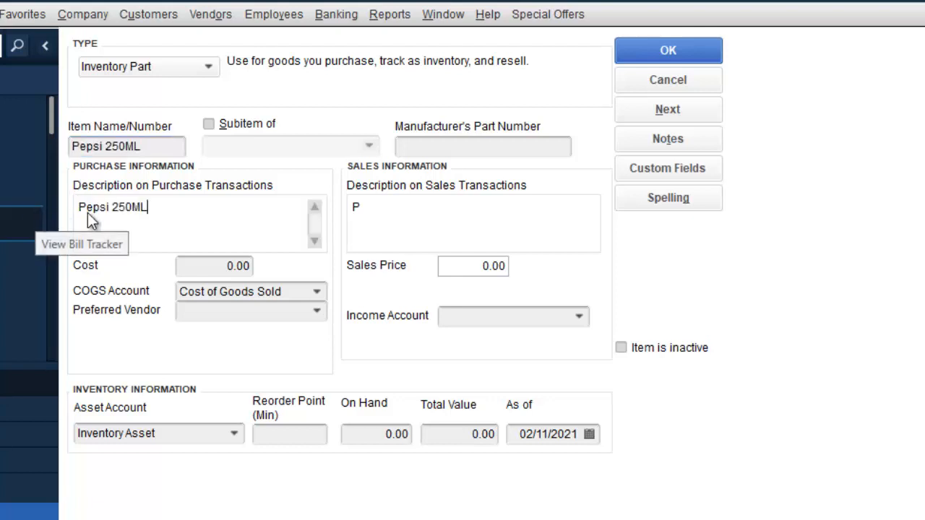
pyautogui.click(420, 213)
pyautogui.doubleClick(416, 214)
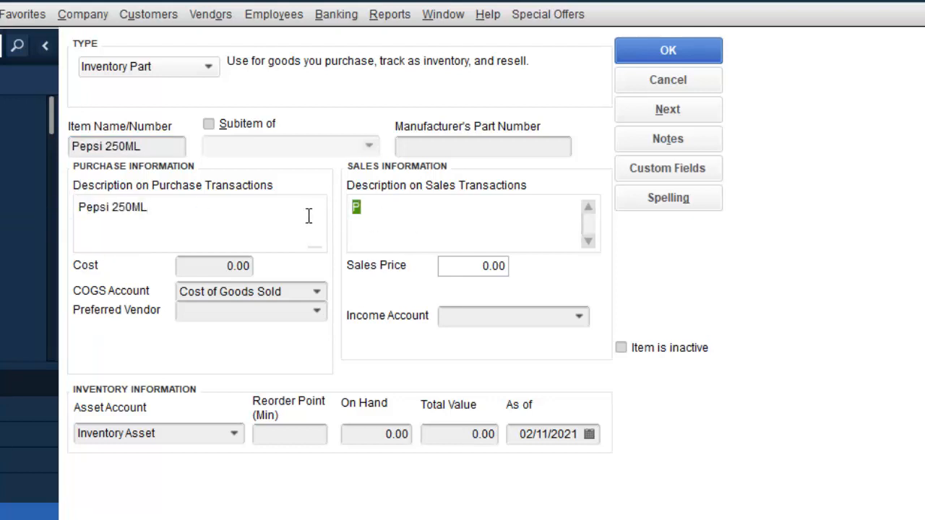
pyautogui.hotkey('ctrl', 'v')
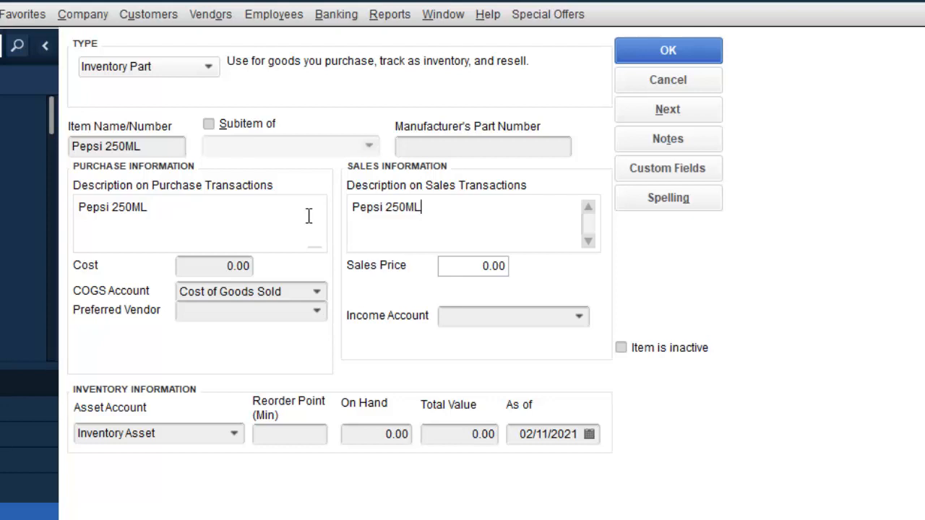
# Step: Enter a cost of 60 and a sales price of 100 for Pepsi 250ML
pyautogui.click(220, 267)
pyautogui.write('6')
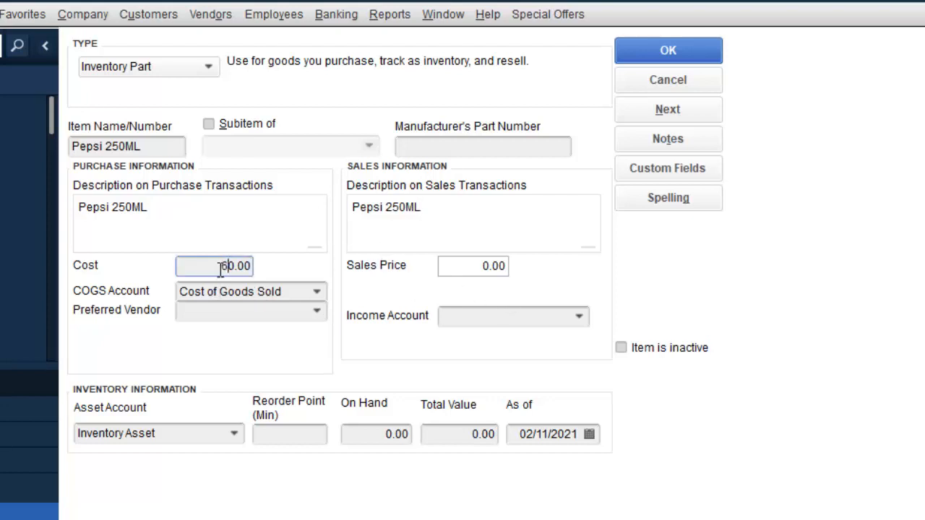
pyautogui.click(477, 272)
pyautogui.write('1')
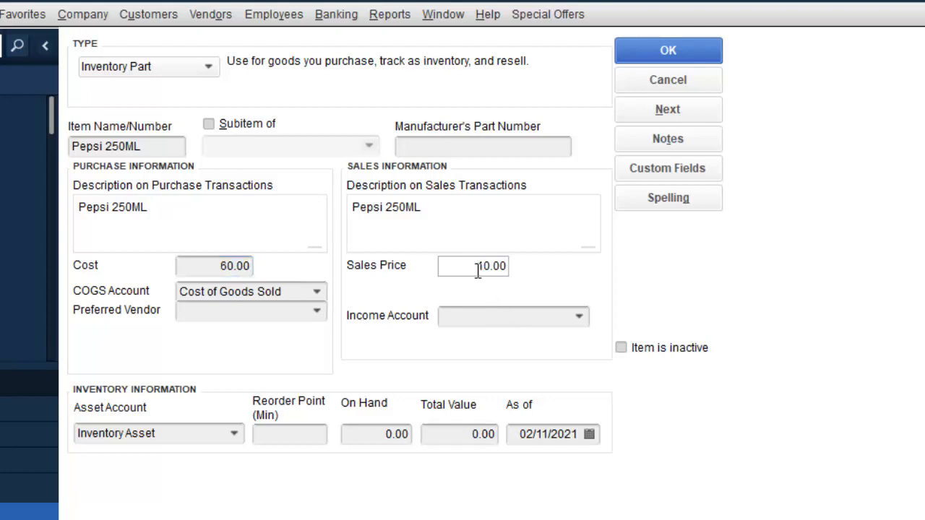
pyautogui.write('0')
# Step: Choose CELEBRATION BRANDS as the preferred vendor for Pepsi 250ML
pyautogui.click(316, 312)
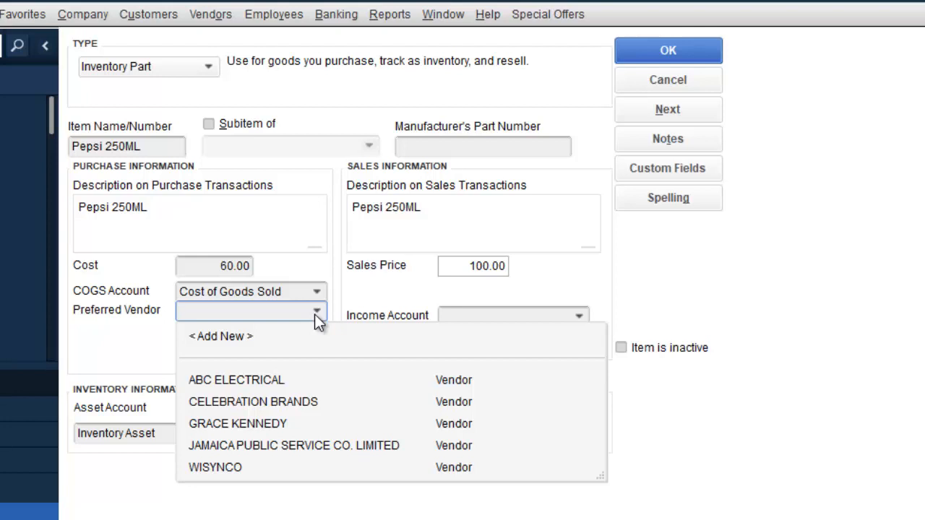
pyautogui.click(288, 403)
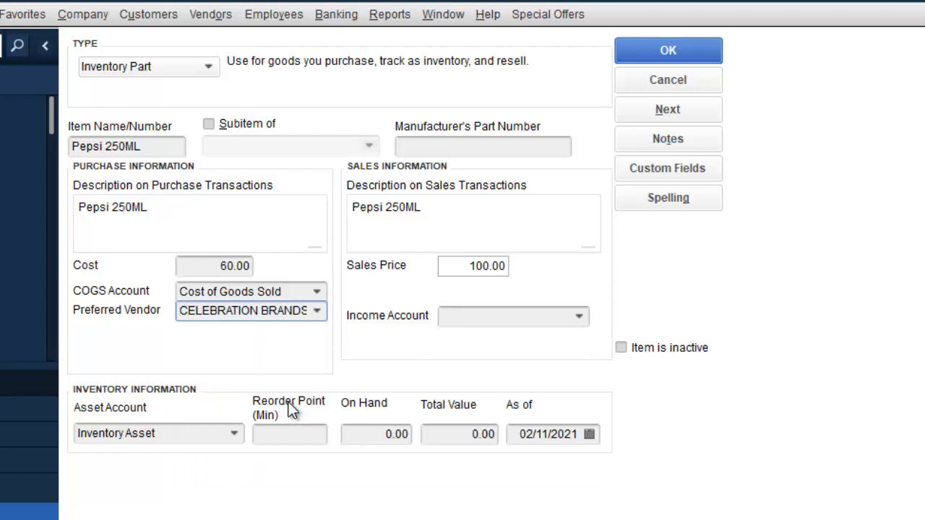
pyautogui.click(580, 317)
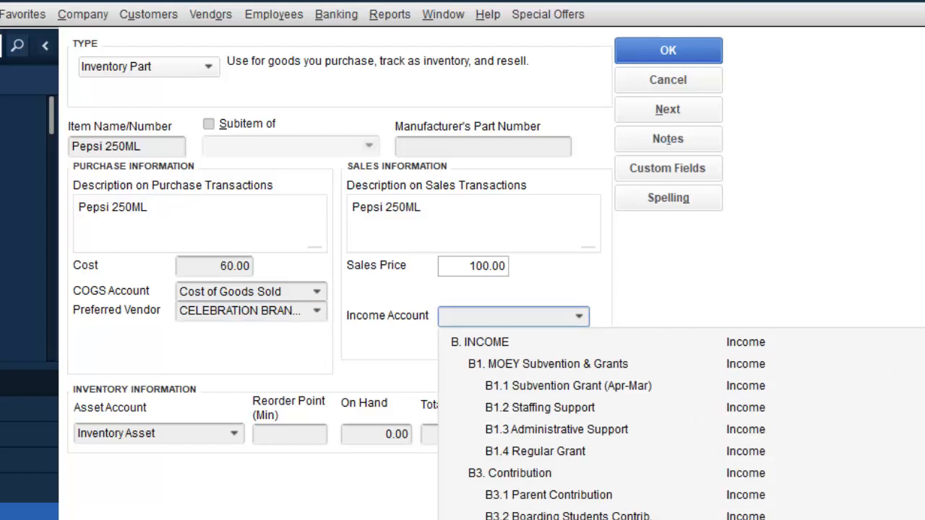
pyautogui.scroll(3, 681, 424)
pyautogui.scroll(-4, 681, 424)
pyautogui.scroll(-3, 552, 428)
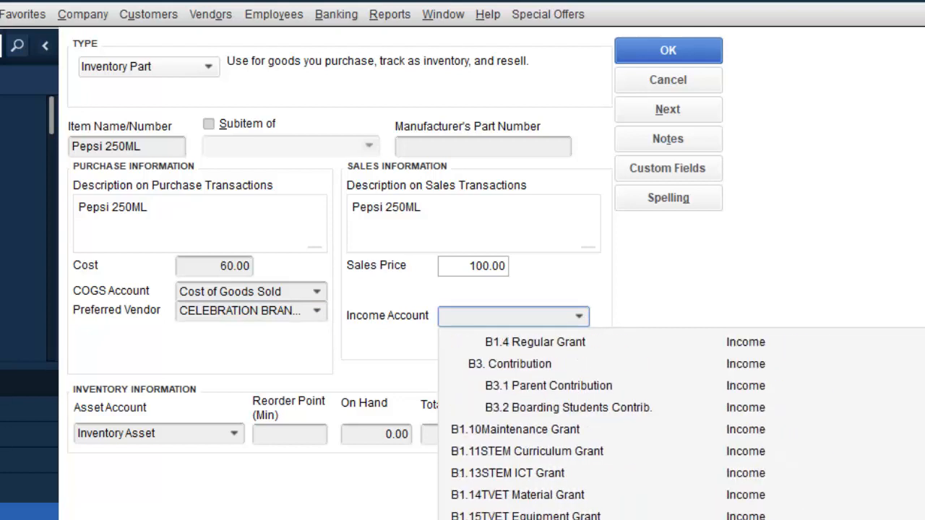
pyautogui.scroll(-3, 552, 429)
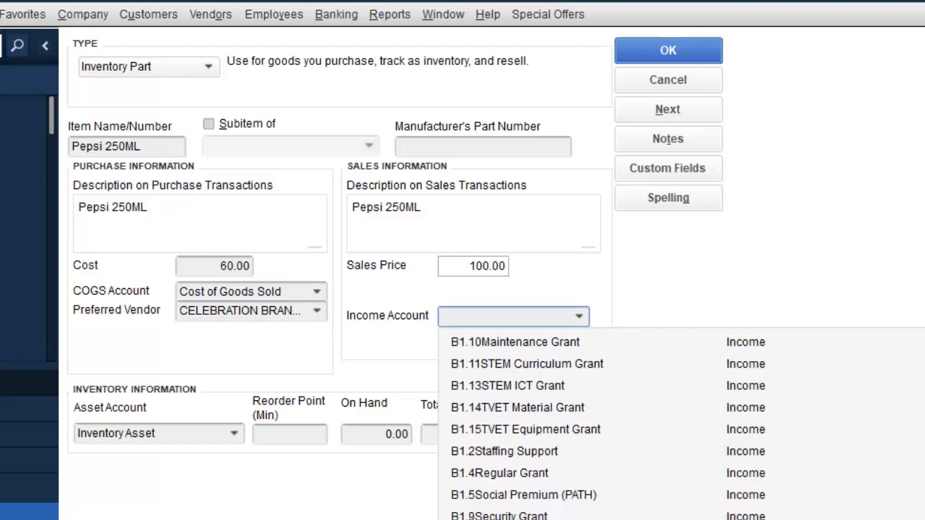
pyautogui.scroll(-2, 552, 428)
pyautogui.scroll(-3, 552, 428)
pyautogui.scroll(5, 552, 428)
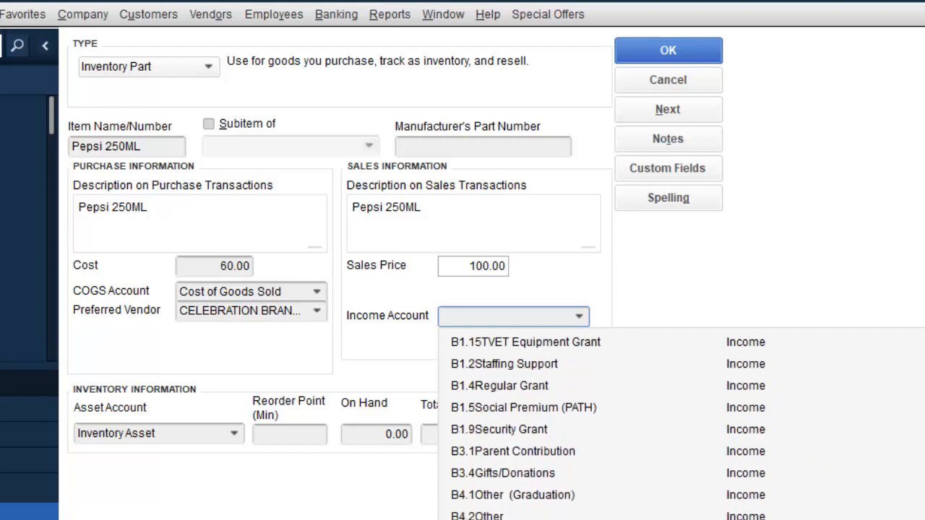
pyautogui.scroll(12, 552, 428)
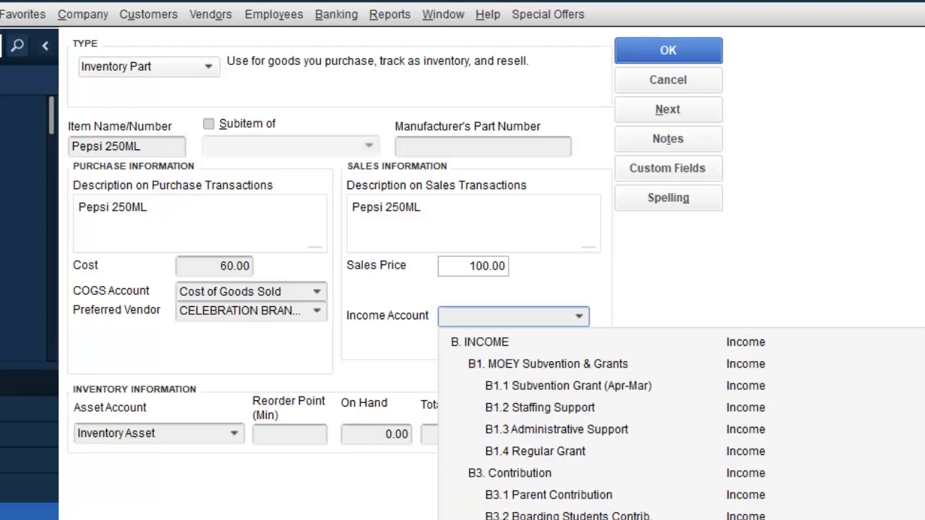
pyautogui.scroll(-7, 552, 429)
pyautogui.scroll(-6, 552, 428)
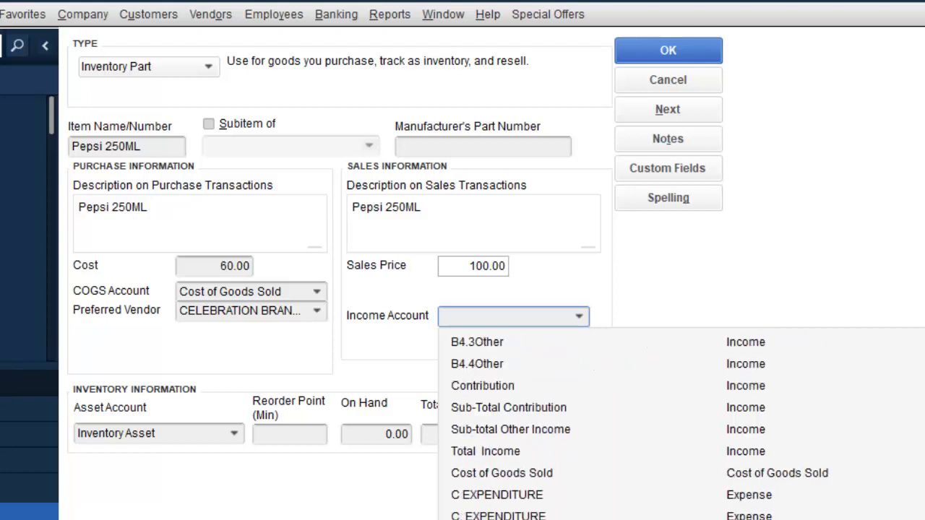
pyautogui.scroll(-4, 552, 429)
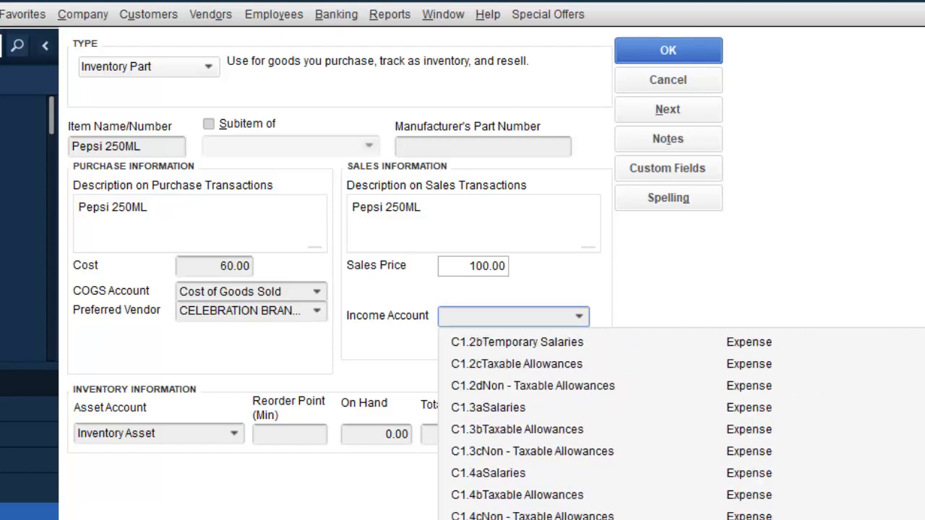
pyautogui.scroll(8, 552, 429)
pyautogui.scroll(6, 552, 428)
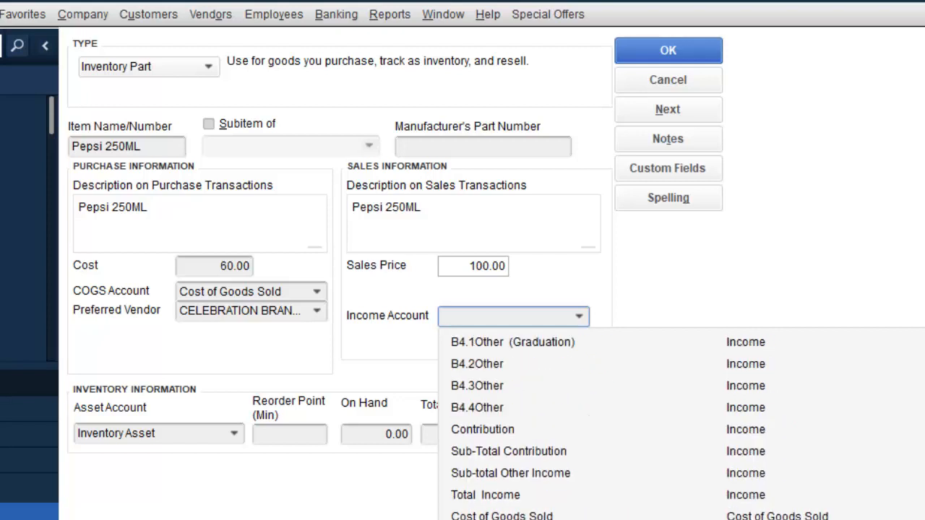
pyautogui.scroll(4, 552, 429)
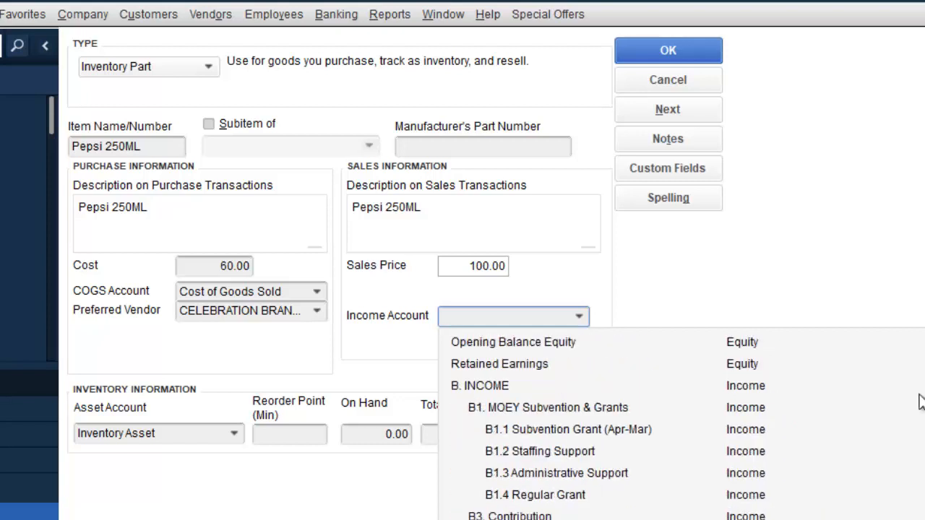
pyautogui.click(451, 318)
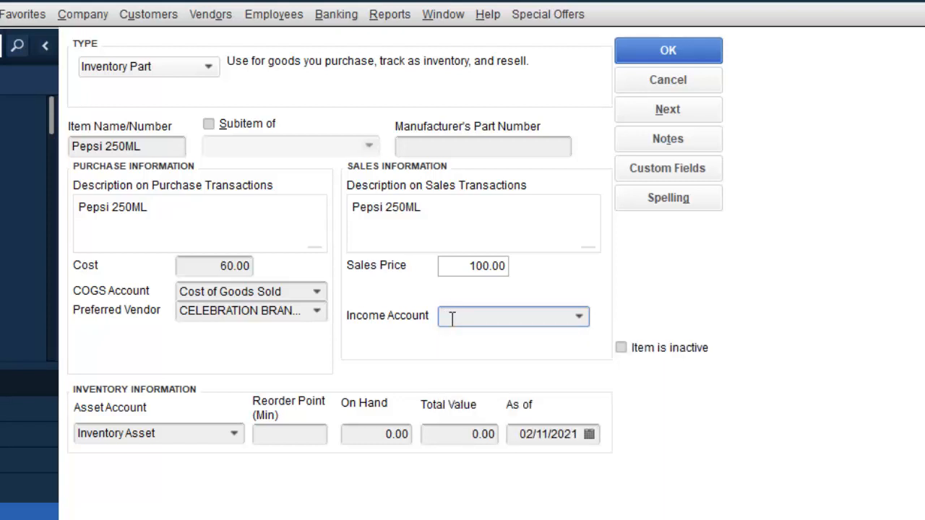
pyautogui.write('pr')
pyautogui.click(450, 317)
pyautogui.write('ofit')
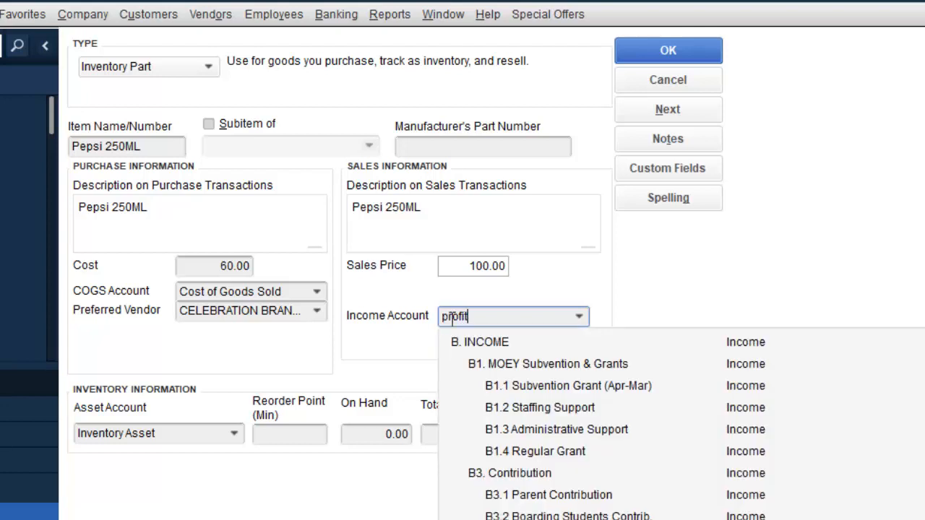
pyautogui.press('BackSpace')
pyautogui.press('BackSpace')
pyautogui.press('BackSpace')
pyautogui.press('BackSpace')
pyautogui.press('BackSpace')
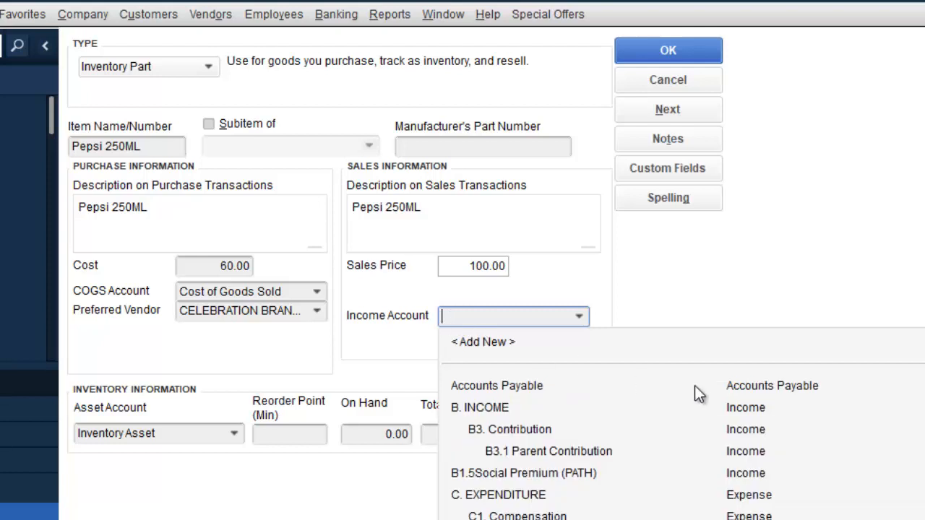
# Step: Browse the income account list and choose B4.2Other as Pepsi 250ML's income account
pyautogui.click(578, 319)
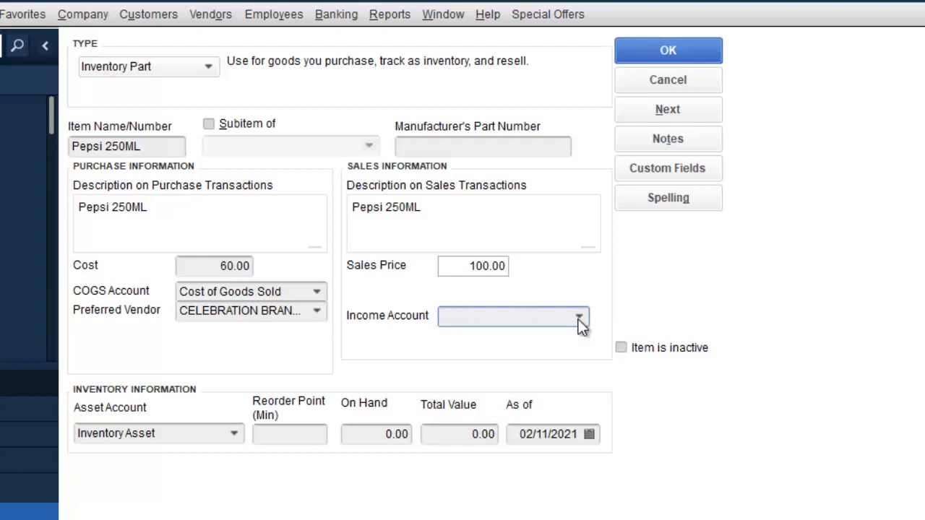
pyautogui.click(578, 320)
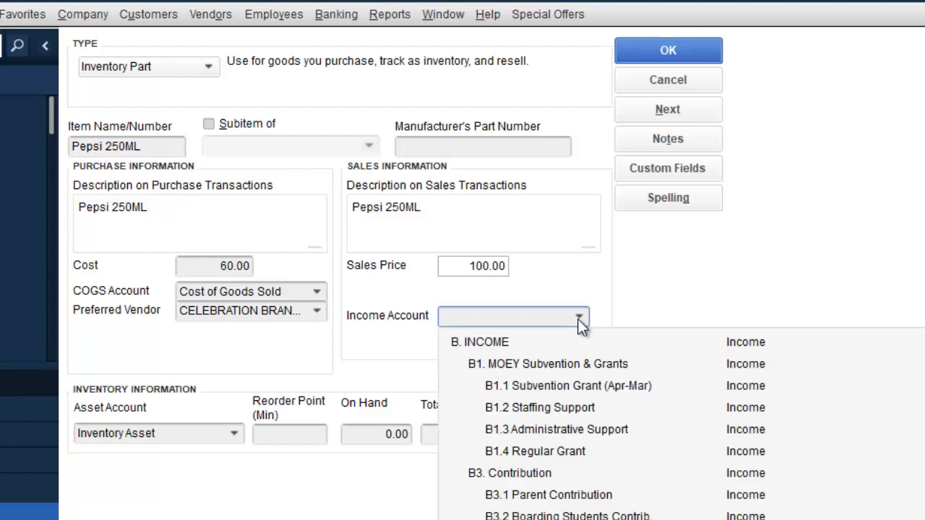
pyautogui.press('Down')
pyautogui.press('Down')
pyautogui.press('Down')
pyautogui.press('Down')
pyautogui.press('Down')
pyautogui.press('Down')
pyautogui.press('Down')
pyautogui.press('Down')
pyautogui.press('Down')
pyautogui.press('Down')
pyautogui.press('Down')
pyautogui.press('Down')
pyautogui.press('Down')
pyautogui.press('Down')
pyautogui.press('Down')
pyautogui.press('Down')
pyautogui.press('Down')
pyautogui.press('Down')
pyautogui.press('Down')
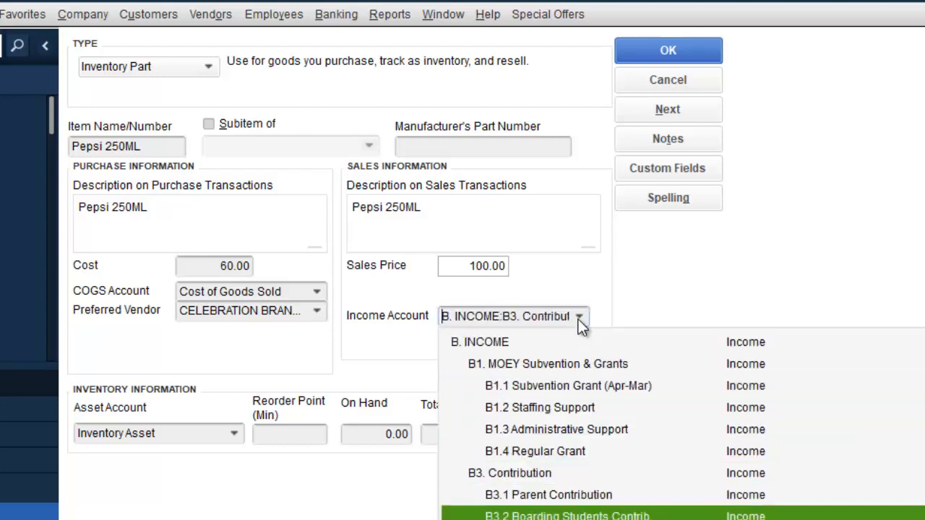
pyautogui.press('Down')
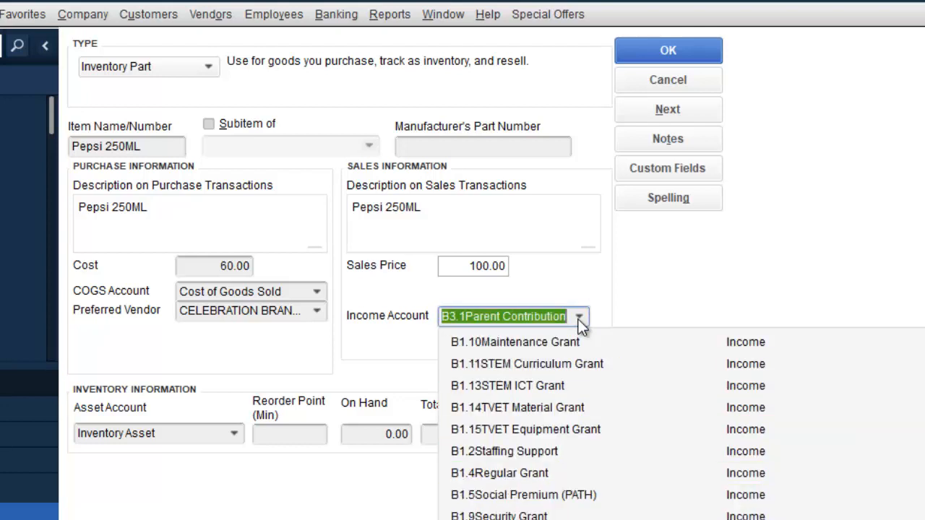
pyautogui.press('Down')
pyautogui.press('Down')
pyautogui.press('Down')
pyautogui.press('Down')
pyautogui.press('Down')
pyautogui.press('Down')
pyautogui.press('Down')
pyautogui.press('Down')
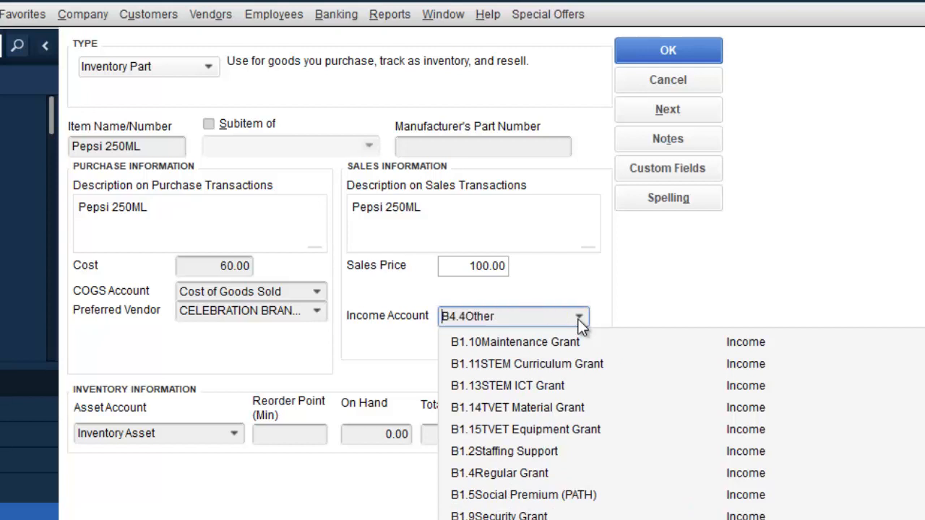
pyautogui.press('Down')
pyautogui.press('Down')
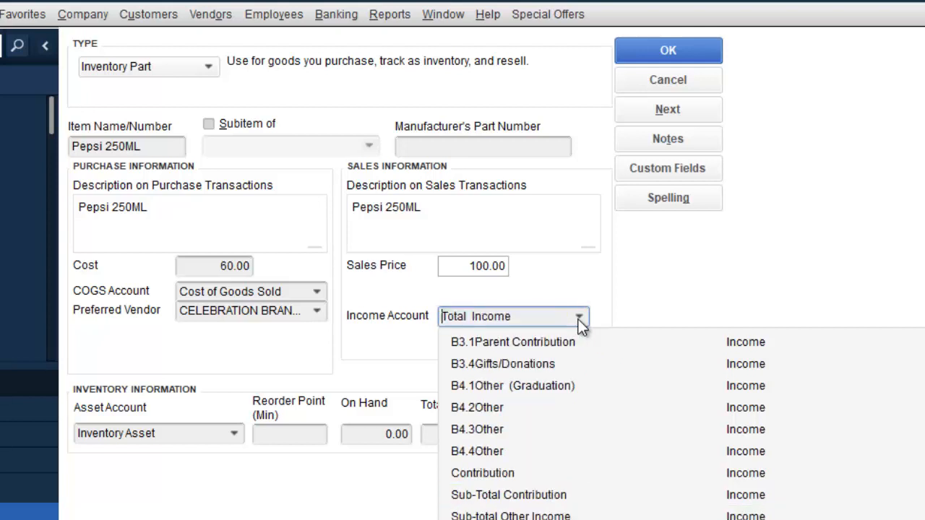
pyautogui.press('Up')
pyautogui.press('Up')
pyautogui.press('Up')
pyautogui.press('Up')
pyautogui.press('Up')
pyautogui.press('Up')
pyautogui.press('Up')
pyautogui.press('Up')
pyautogui.press('Up')
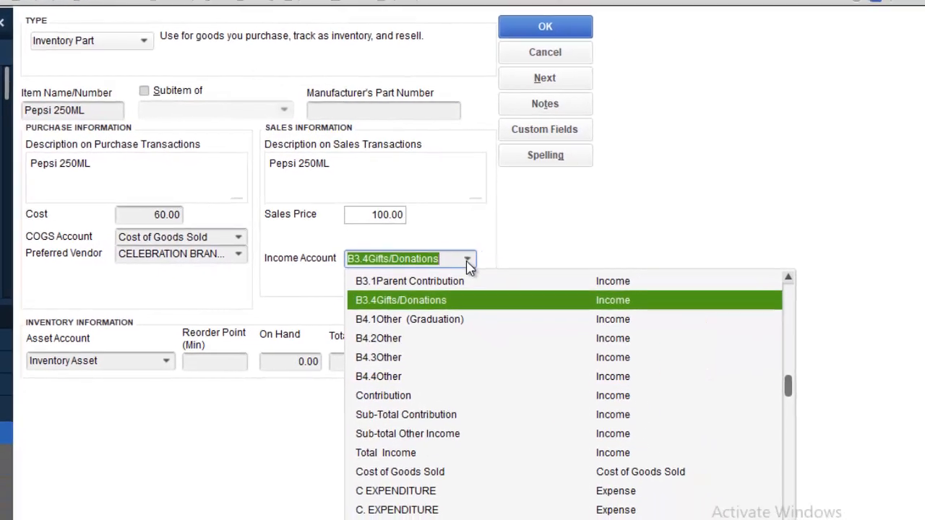
pyautogui.press('Up')
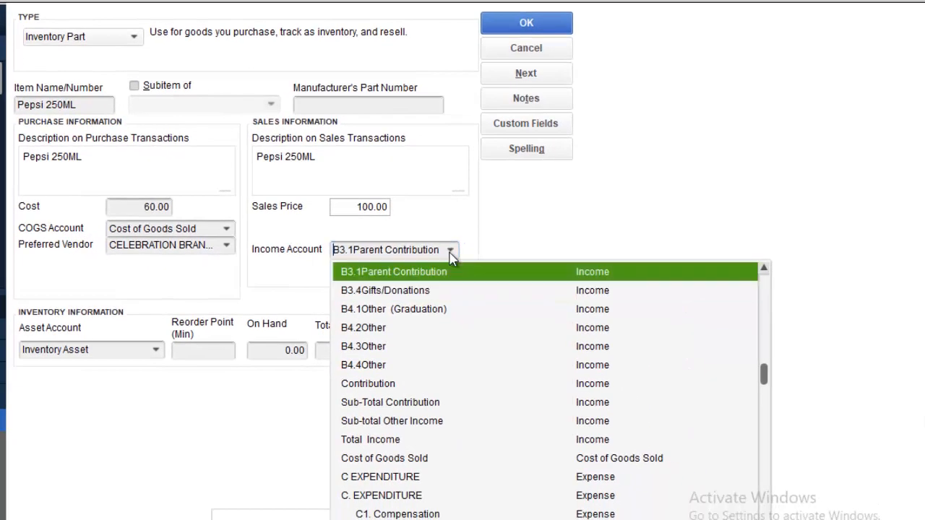
pyautogui.press('Up')
pyautogui.press('Up')
pyautogui.press('Up')
pyautogui.press('Up')
pyautogui.press('Up')
pyautogui.press('Up')
pyautogui.press('Up')
pyautogui.press('Up')
pyautogui.press('Up')
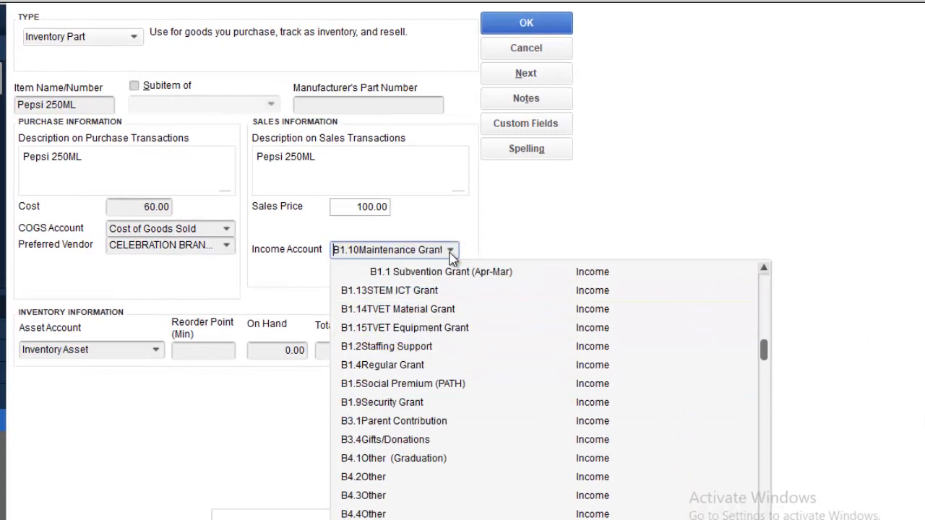
pyautogui.press('Up')
pyautogui.press('Up')
pyautogui.press('Up')
pyautogui.press('Up')
pyautogui.press('Up')
pyautogui.press('Up')
pyautogui.press('Up')
pyautogui.press('Up')
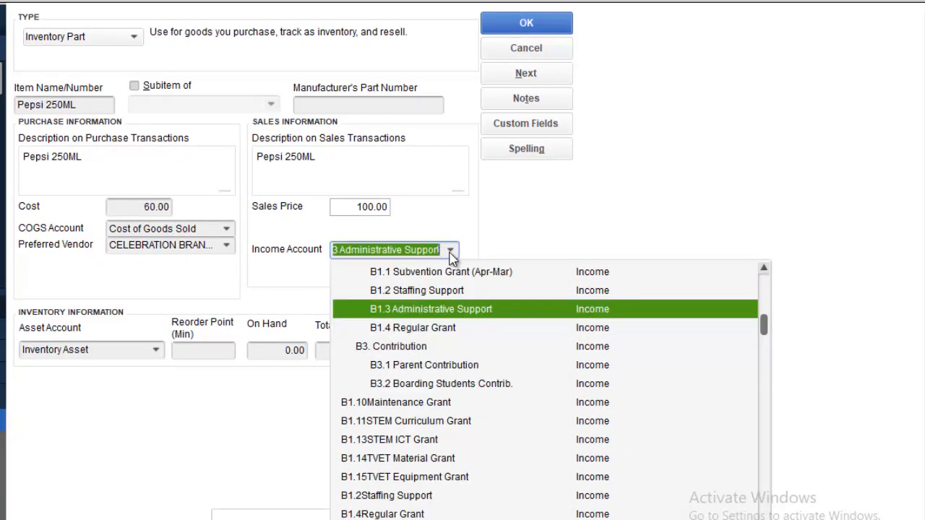
pyautogui.press('Up')
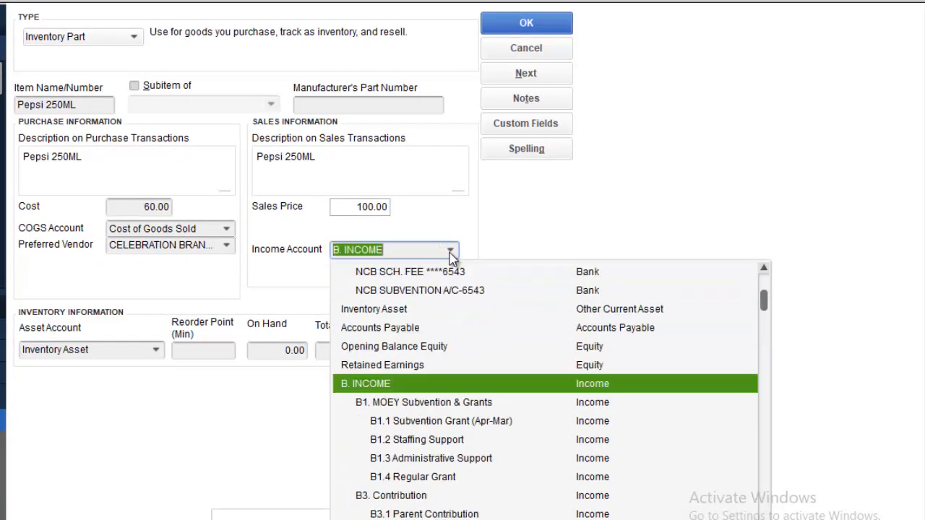
pyautogui.press('Down')
pyautogui.press('Down')
pyautogui.press('Down')
pyautogui.press('Down')
pyautogui.press('Down')
pyautogui.press('Down')
pyautogui.press('Down')
pyautogui.press('Down')
pyautogui.press('Down')
pyautogui.press('Down')
pyautogui.press('Down')
pyautogui.press('Down')
pyautogui.press('Down')
pyautogui.press('Down')
pyautogui.press('Down')
pyautogui.press('Down')
pyautogui.press('Down')
pyautogui.press('Down')
pyautogui.press('Down')
pyautogui.press('Down')
pyautogui.press('Down')
pyautogui.press('Down')
pyautogui.press('Down')
pyautogui.press('Down')
pyautogui.press('Down')
pyautogui.press('Down')
pyautogui.press('Down')
pyautogui.press('Down')
pyautogui.press('Down')
pyautogui.press('Down')
pyautogui.press('Down')
pyautogui.press('Down')
pyautogui.press('Down')
pyautogui.press('Down')
pyautogui.press('Down')
pyautogui.press('Down')
pyautogui.press('Down')
pyautogui.press('Down')
pyautogui.press('Down')
pyautogui.press('Down')
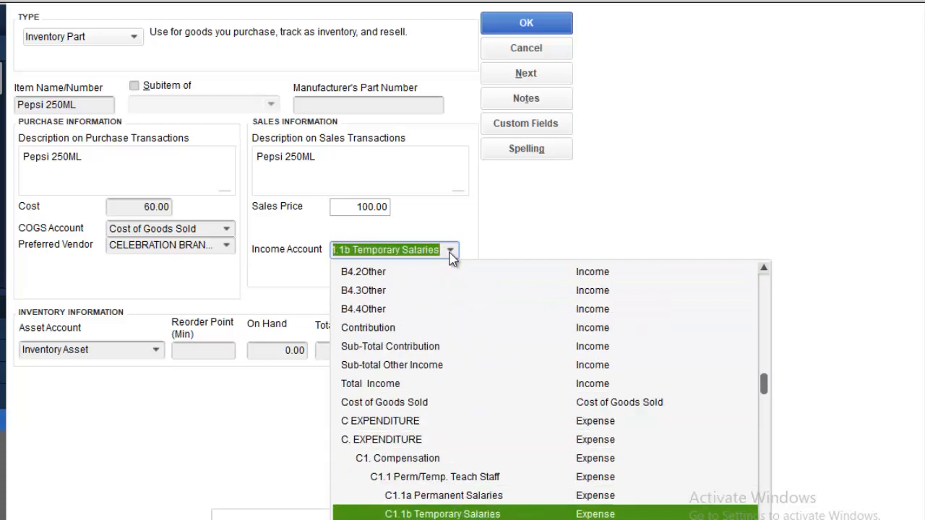
pyautogui.press('Down')
pyautogui.press('Down')
pyautogui.press('Down')
pyautogui.press('Down')
pyautogui.press('Down')
pyautogui.press('Down')
pyautogui.press('Down')
pyautogui.press('Down')
pyautogui.press('Down')
pyautogui.press('Down')
pyautogui.press('Down')
pyautogui.press('Down')
pyautogui.press('Down')
pyautogui.press('Down')
pyautogui.press('Down')
pyautogui.press('Down')
pyautogui.press('Down')
pyautogui.press('Down')
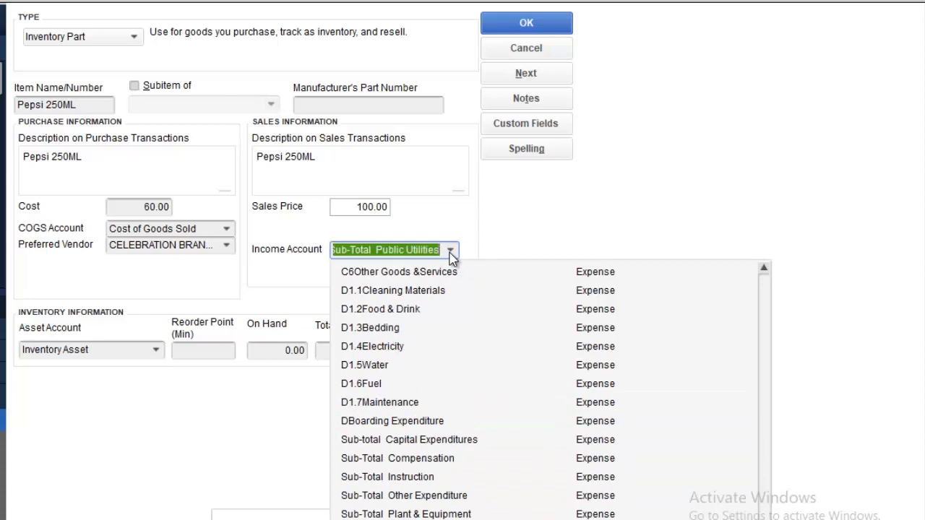
pyautogui.press('Up')
pyautogui.press('Up')
pyautogui.press('Up')
pyautogui.press('Up')
pyautogui.press('Up')
pyautogui.press('Up')
pyautogui.press('Up')
pyautogui.press('Up')
pyautogui.press('Up')
pyautogui.press('Up')
pyautogui.press('Up')
pyautogui.press('Up')
pyautogui.press('Up')
pyautogui.press('Up')
pyautogui.press('Up')
pyautogui.press('Up')
pyautogui.press('Up')
pyautogui.press('Up')
pyautogui.press('Up')
pyautogui.press('Up')
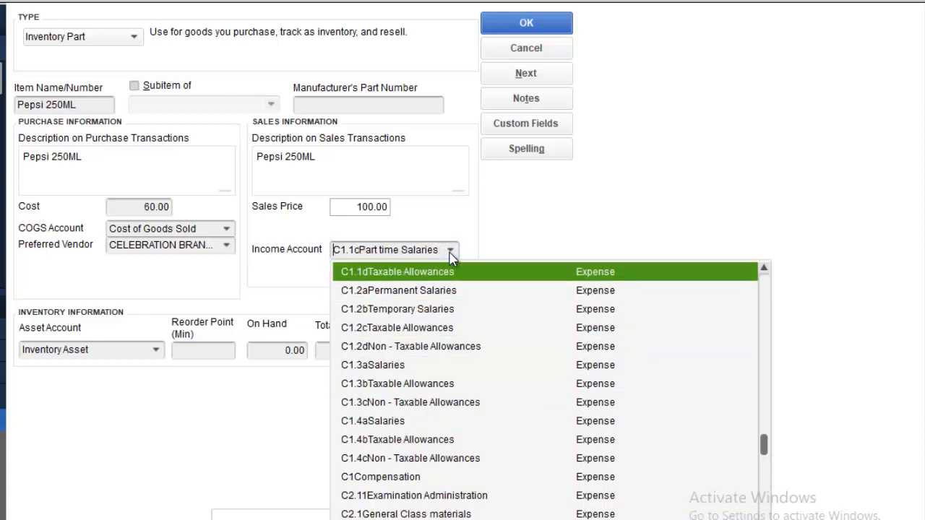
pyautogui.press('Up')
pyautogui.press('Up')
pyautogui.press('Up')
pyautogui.press('Up')
pyautogui.press('Up')
pyautogui.press('Up')
pyautogui.press('Up')
pyautogui.press('Up')
pyautogui.press('Up')
pyautogui.press('Up')
pyautogui.press('Up')
pyautogui.press('Up')
pyautogui.press('Up')
pyautogui.press('Up')
pyautogui.press('Up')
pyautogui.press('Up')
pyautogui.press('Up')
pyautogui.press('Up')
pyautogui.press('Up')
pyautogui.press('Up')
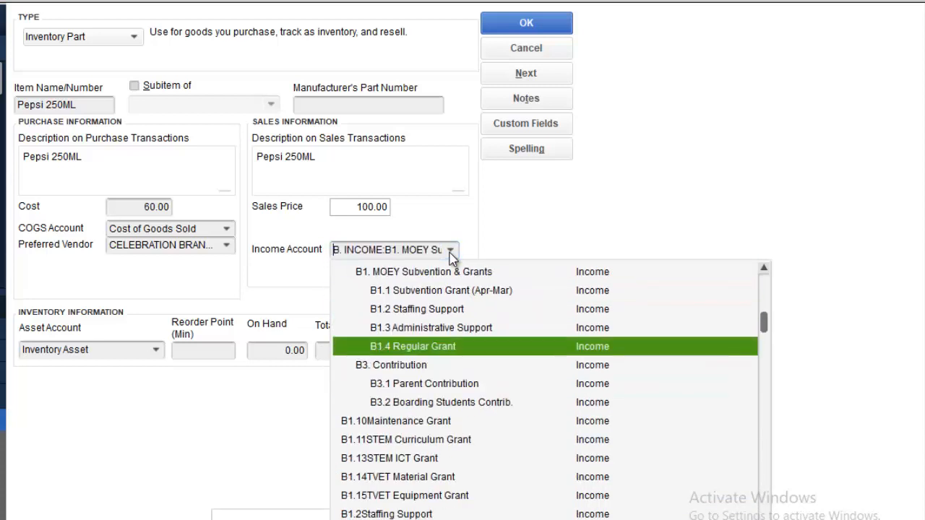
pyautogui.press('Up')
pyautogui.press('Up')
pyautogui.press('Up')
pyautogui.press('Up')
pyautogui.press('Up')
pyautogui.press('Up')
pyautogui.press('Up')
pyautogui.press('Up')
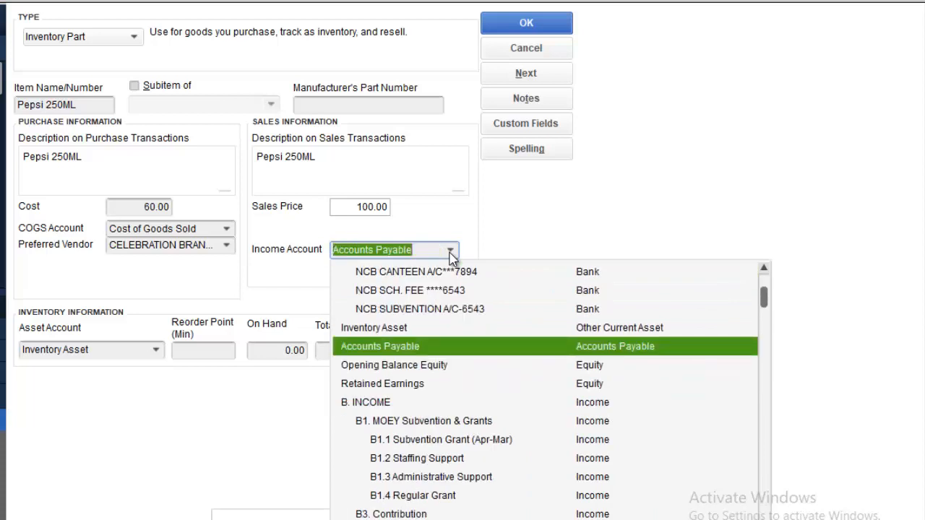
pyautogui.press('Down')
pyautogui.press('Down')
pyautogui.press('Down')
pyautogui.press('Down')
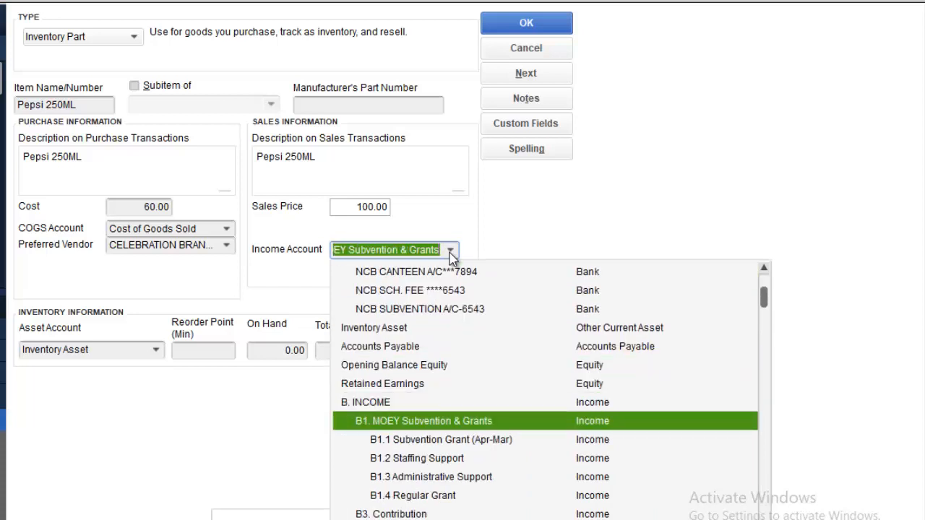
pyautogui.press('Down')
pyautogui.press('Down')
pyautogui.press('Down')
pyautogui.press('Down')
pyautogui.press('Down')
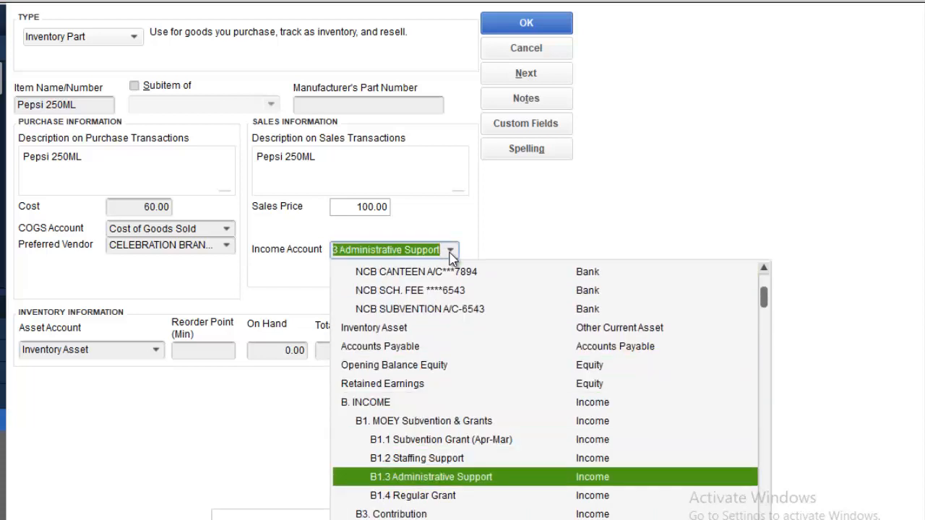
pyautogui.press('Down')
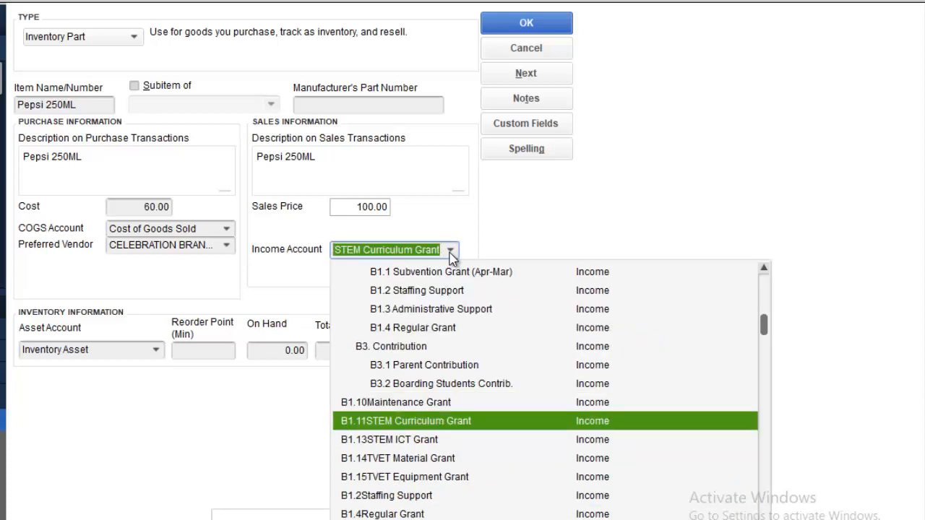
pyautogui.press('Down')
pyautogui.press('Down')
pyautogui.press('Down')
pyautogui.press('Down')
pyautogui.press('Down')
pyautogui.press('Down')
pyautogui.press('Down')
pyautogui.press('Down')
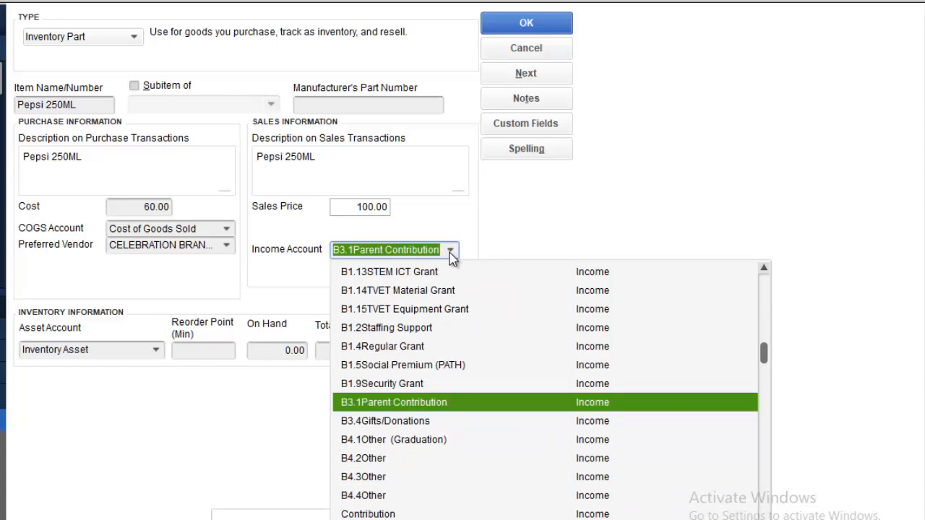
pyautogui.press('Down')
pyautogui.press('Down')
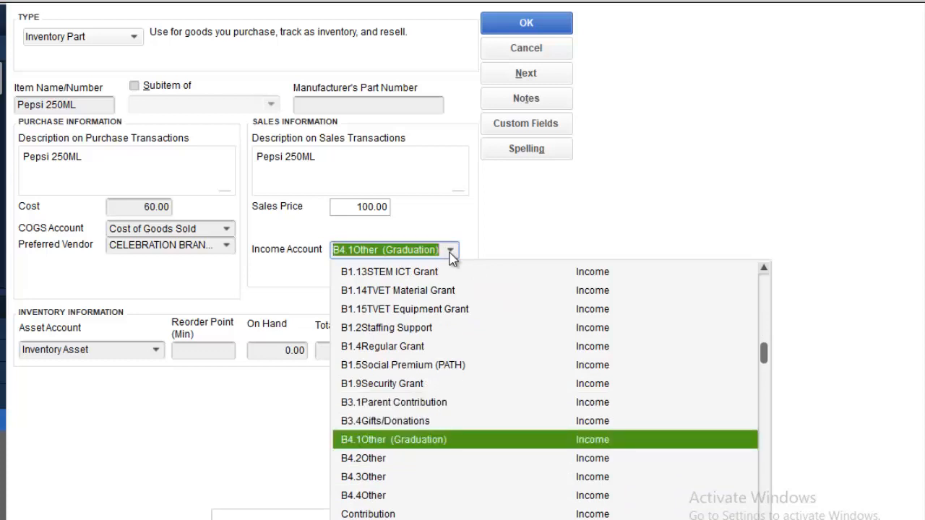
pyautogui.press('Down')
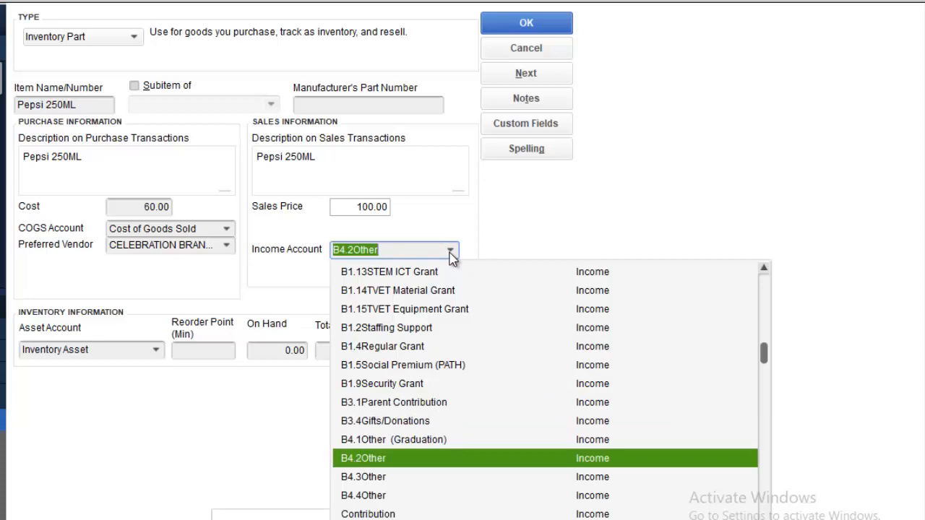
pyautogui.press('Down')
pyautogui.press('Down')
pyautogui.press('Down')
pyautogui.press('Down')
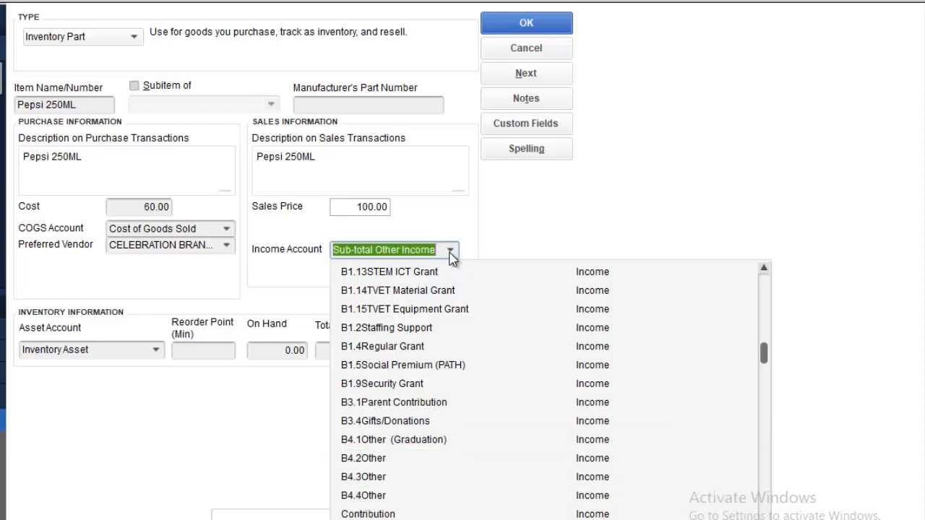
pyautogui.press('Up')
pyautogui.press('Up')
pyautogui.press('Up')
pyautogui.press('Up')
pyautogui.press('Up')
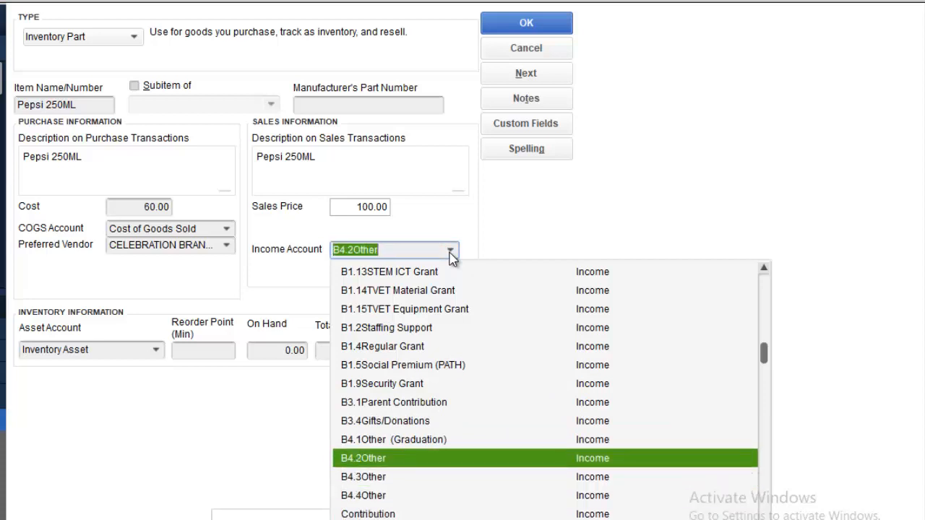
pyautogui.press('Up')
pyautogui.press('Up')
pyautogui.press('Up')
pyautogui.press('Up')
pyautogui.press('Up')
pyautogui.press('Up')
pyautogui.press('Up')
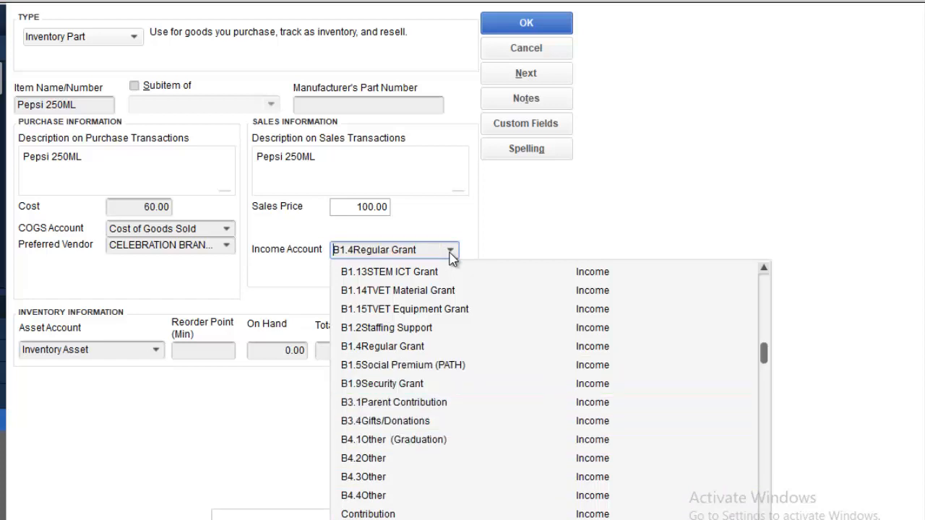
pyautogui.press('Up')
pyautogui.press('Up')
pyautogui.press('Up')
pyautogui.press('Up')
pyautogui.press('Up')
pyautogui.press('Up')
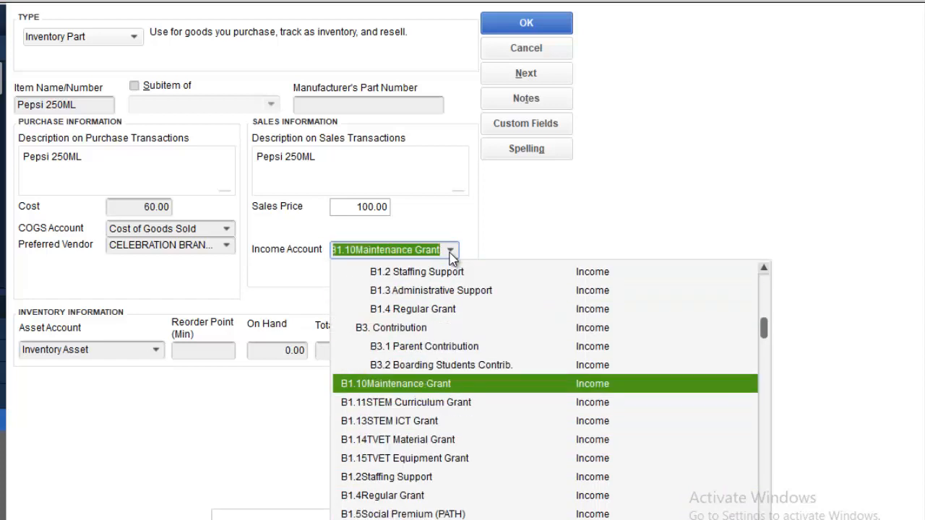
pyautogui.press('Up')
pyautogui.press('Up')
pyautogui.press('Up')
pyautogui.press('Up')
pyautogui.press('Up')
pyautogui.press('Up')
pyautogui.press('Up')
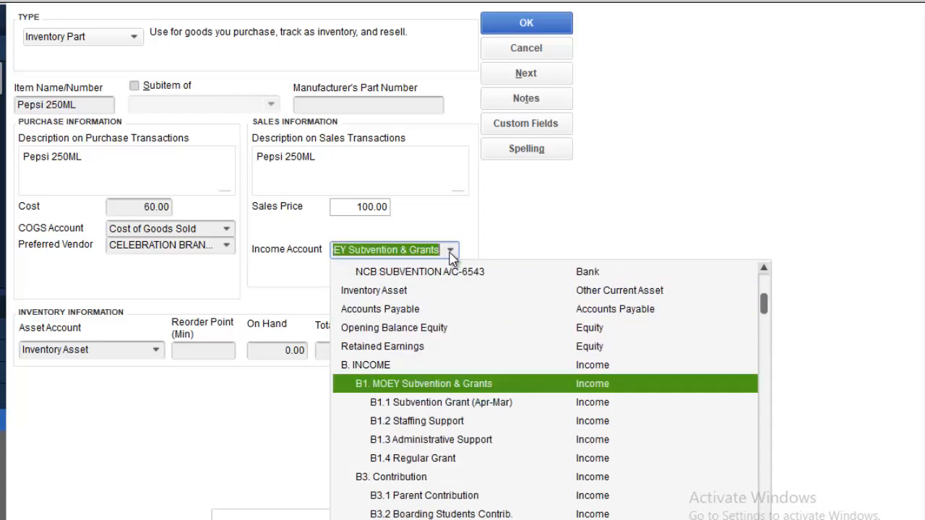
pyautogui.press('Down')
pyautogui.press('Down')
pyautogui.press('Down')
pyautogui.press('Down')
pyautogui.press('Down')
pyautogui.press('Down')
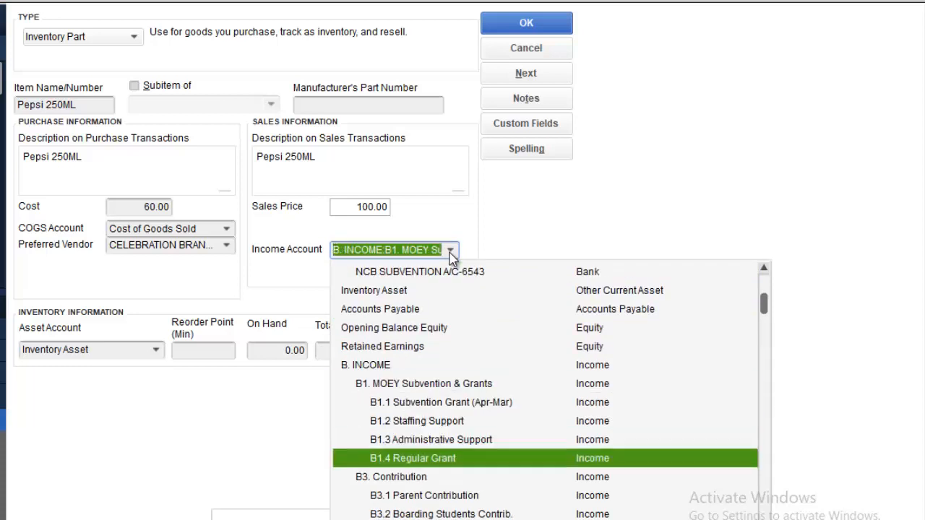
pyautogui.press('Down')
pyautogui.press('Down')
pyautogui.press('Down')
pyautogui.press('Down')
pyautogui.press('Down')
pyautogui.press('Down')
pyautogui.press('Down')
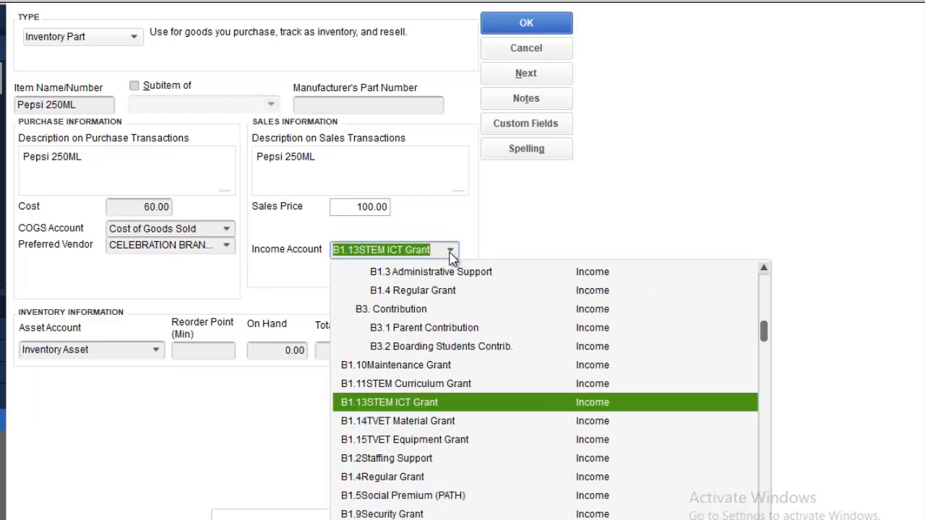
pyautogui.press('Down')
pyautogui.press('Down')
pyautogui.press('Down')
pyautogui.press('Down')
pyautogui.press('Down')
pyautogui.press('Down')
pyautogui.press('Down')
pyautogui.press('Down')
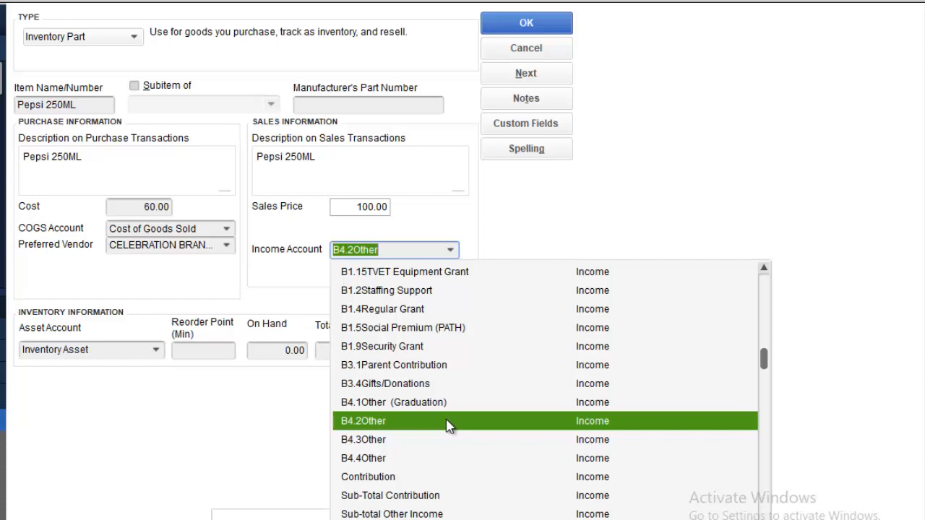
pyautogui.click(395, 420)
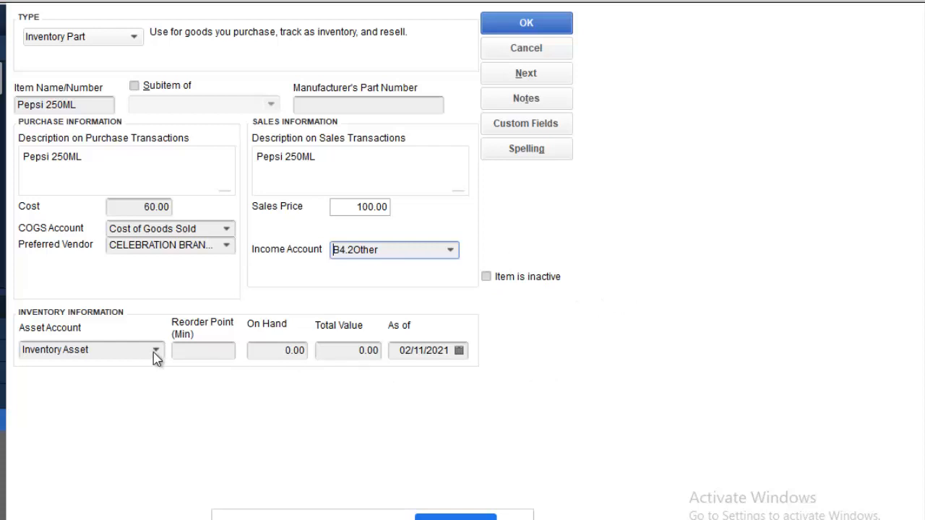
# Step: Enter reorder point 24 and 36 on hand, giving a total value of 2,160.00
pyautogui.click(213, 357)
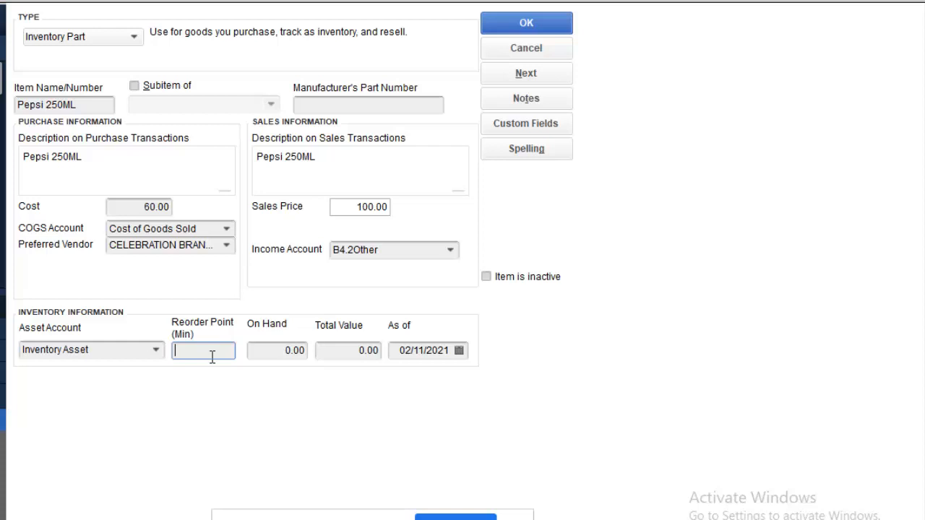
pyautogui.write('24')
pyautogui.click(277, 351)
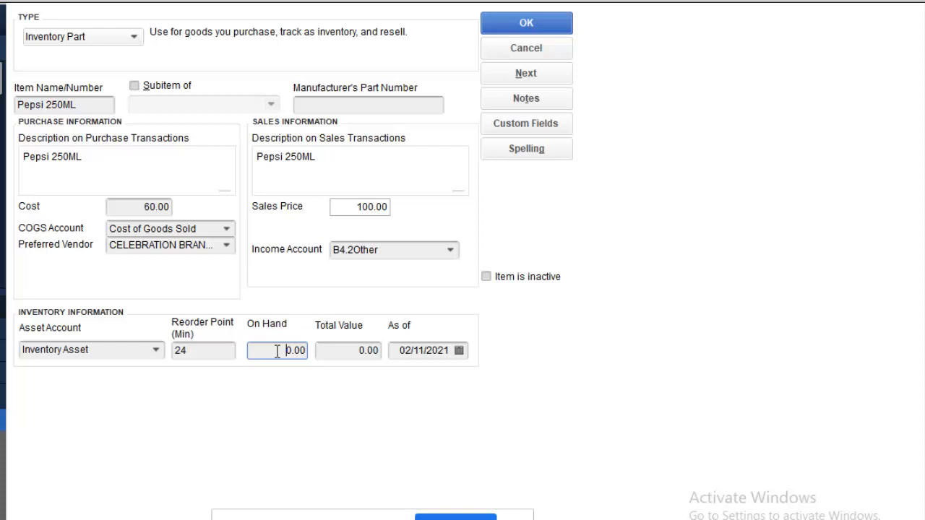
pyautogui.write('36')
pyautogui.press('Delete')
pyautogui.click(346, 351)
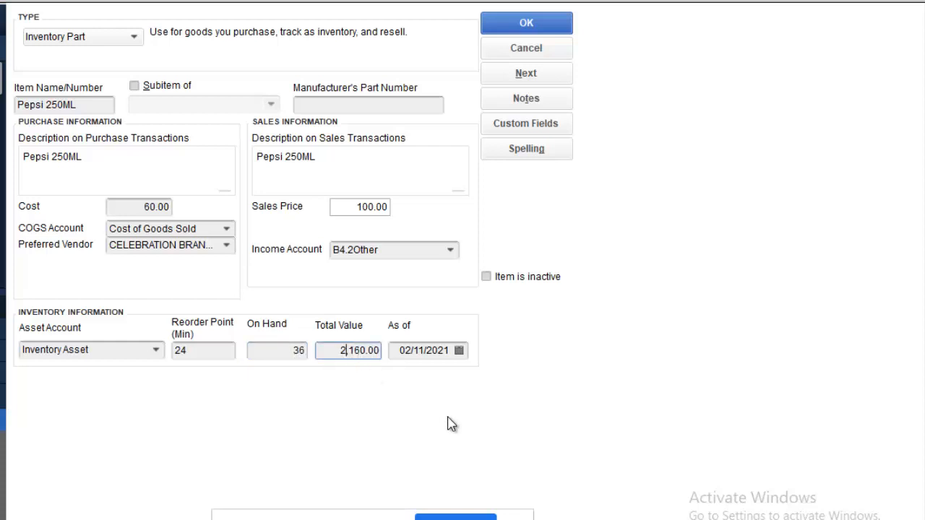
# Step: Set the as-of date to 31/08/2021 and save Pepsi 250ML to the Item List
pyautogui.click(460, 351)
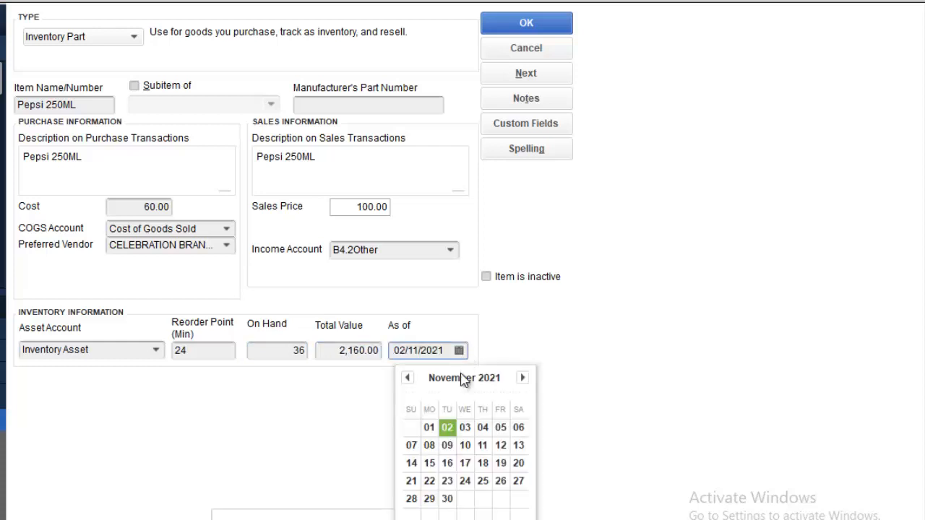
pyautogui.click(406, 378)
pyautogui.click(407, 378)
pyautogui.click(406, 378)
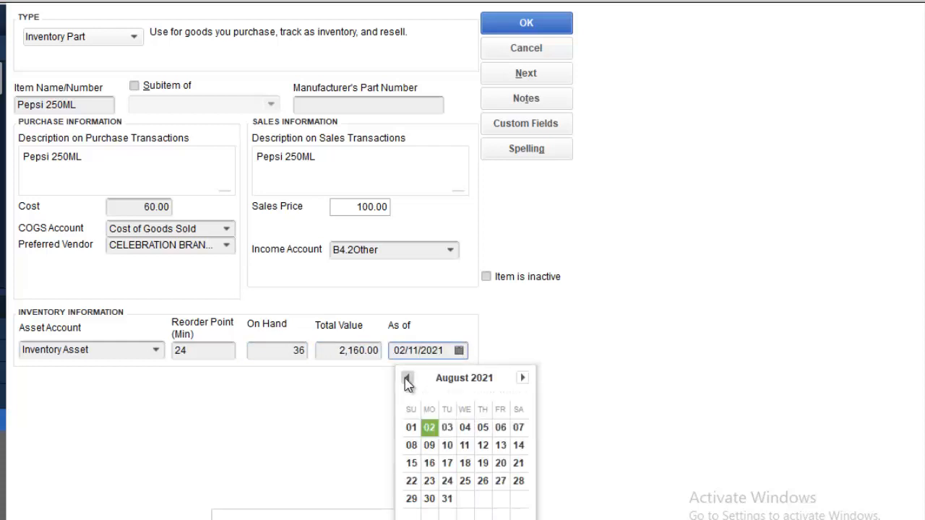
pyautogui.click(447, 498)
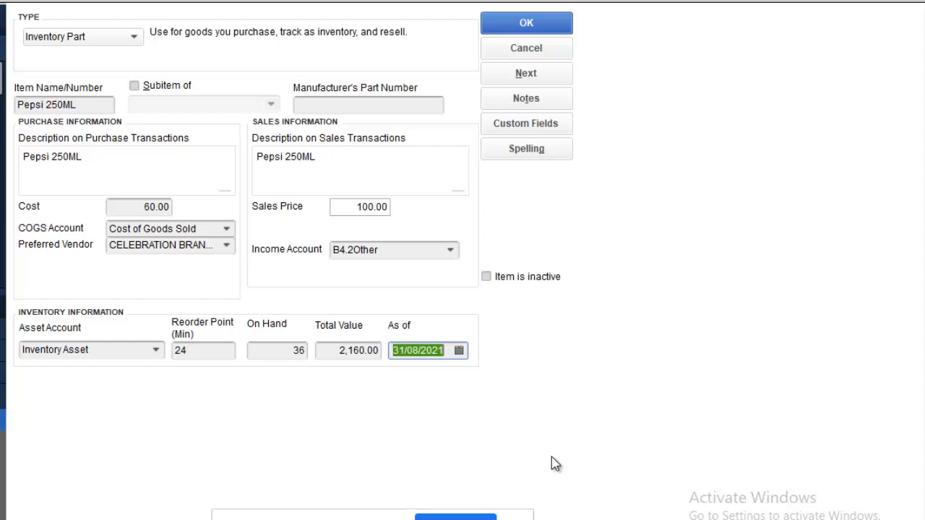
pyautogui.click(560, 25)
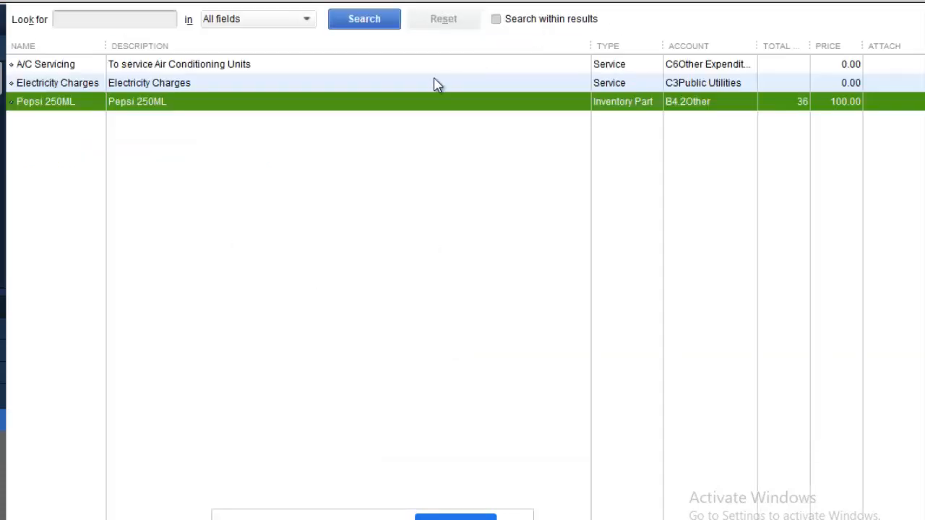
# Step: Start a new item from the Item List with its type set to Inventory Part
pyautogui.rightClick(169, 167)
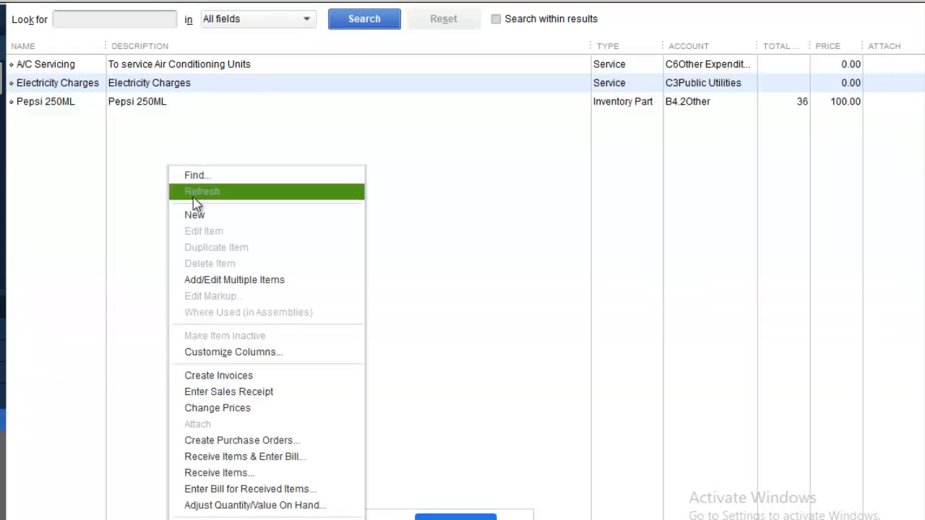
pyautogui.click(215, 217)
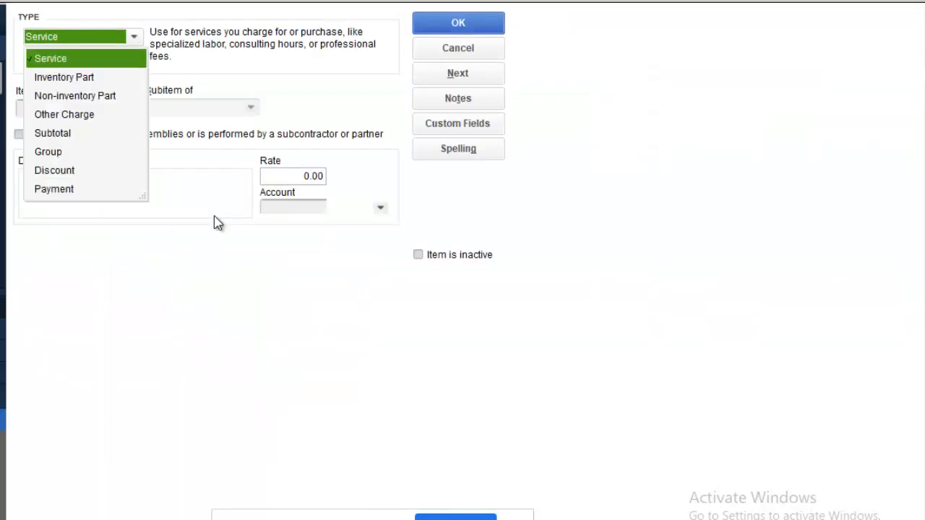
pyautogui.click(92, 78)
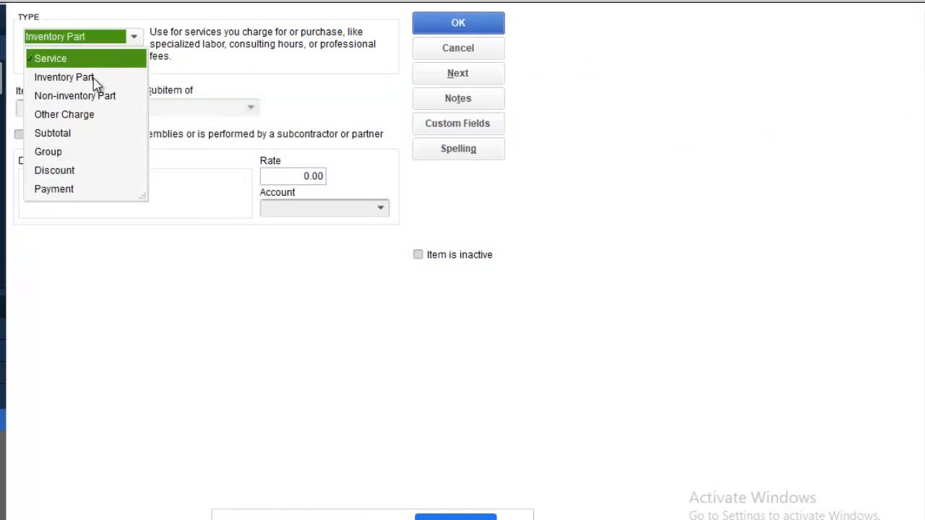
pyautogui.click(40, 105)
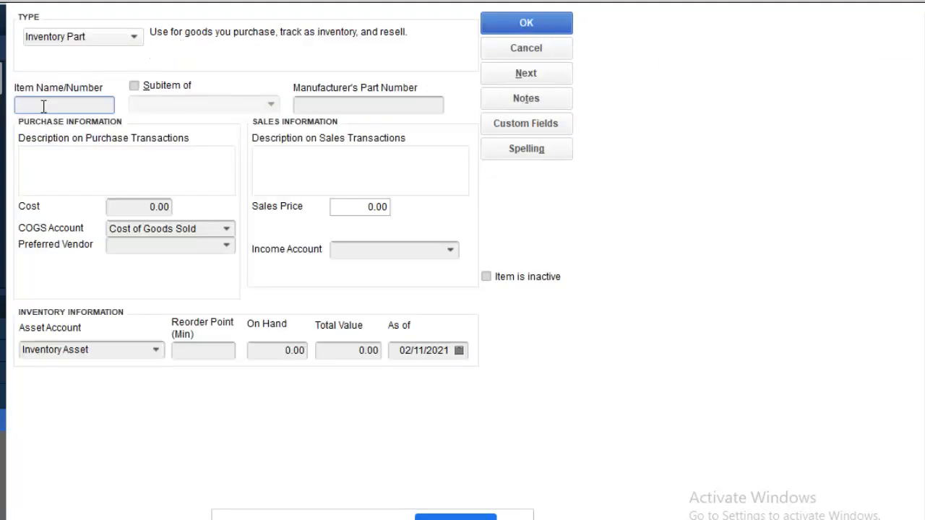
# Step: Name the new inventory part 'Soldanza Banana Chips'
pyautogui.write('Bana')
pyautogui.write('na Chips')
pyautogui.press('Left')
pyautogui.press('Left')
pyautogui.press('Left')
pyautogui.press('Left')
pyautogui.write('Soldanza')
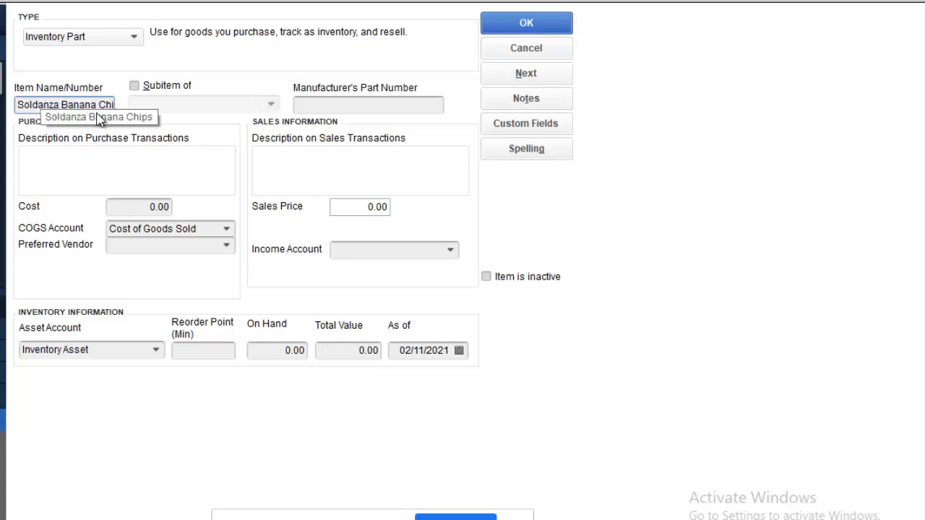
# Step: Copy the item name into the purchase and sales description boxes
pyautogui.click(141, 153)
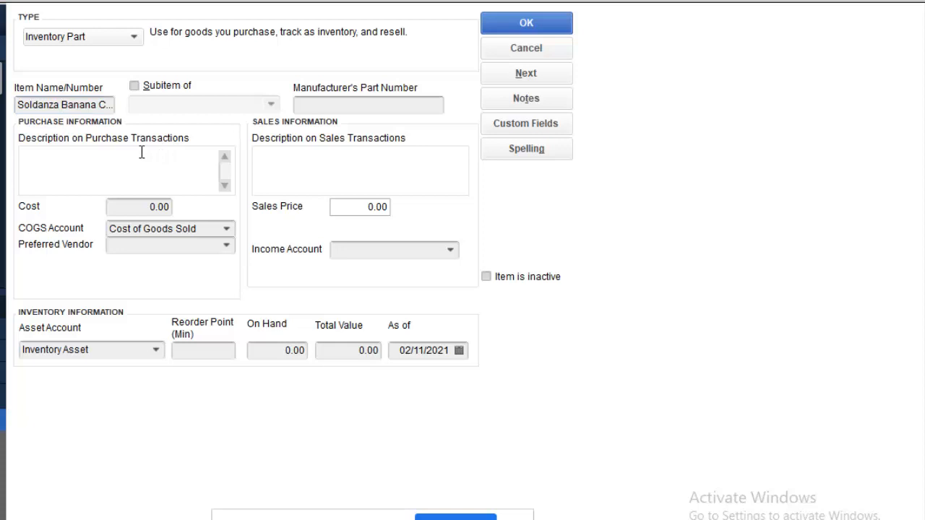
pyautogui.click(23, 105)
pyautogui.moveTo(22, 105); pyautogui.dragTo(256, 137)
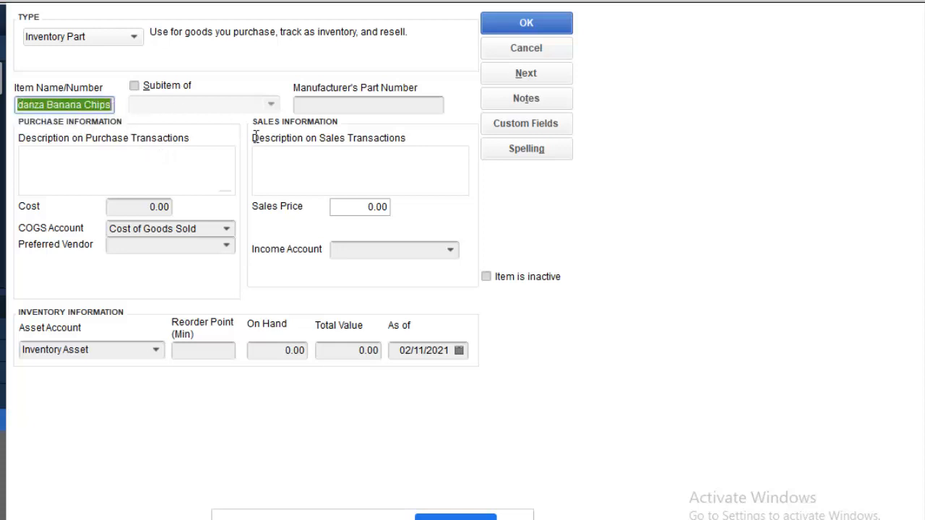
pyautogui.click(135, 183)
pyautogui.write('oldanza Banana Chips')
pyautogui.click(335, 165)
pyautogui.write('oldanza Banana Chips')
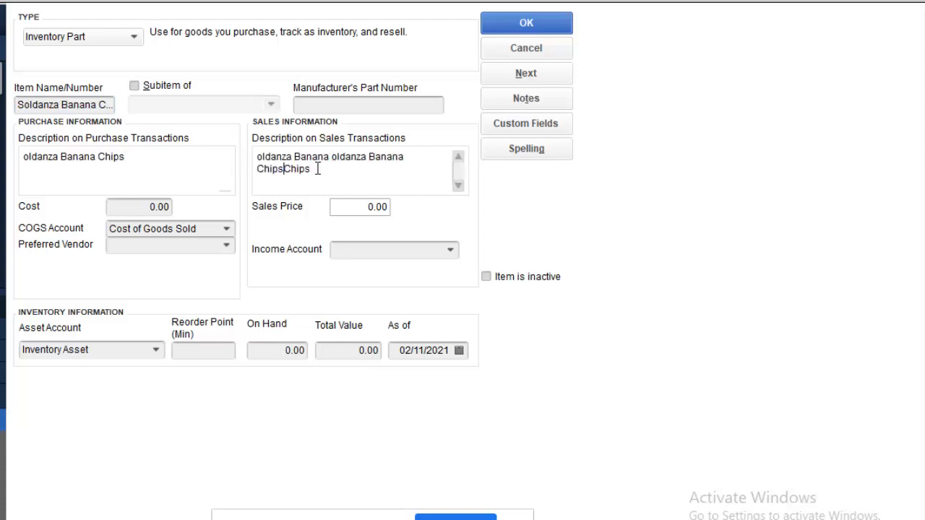
pyautogui.moveTo(318, 174); pyautogui.dragTo(215, 149)
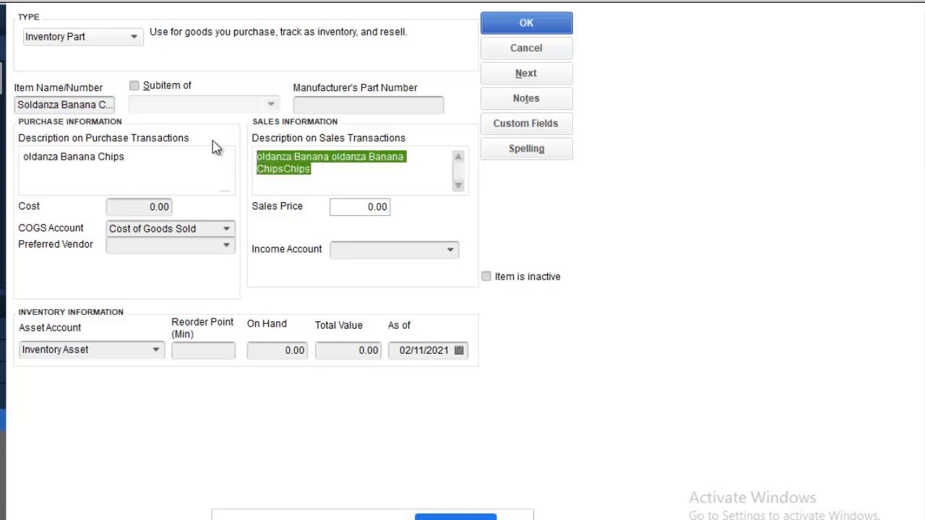
pyautogui.write('oldanza Banana Chips')
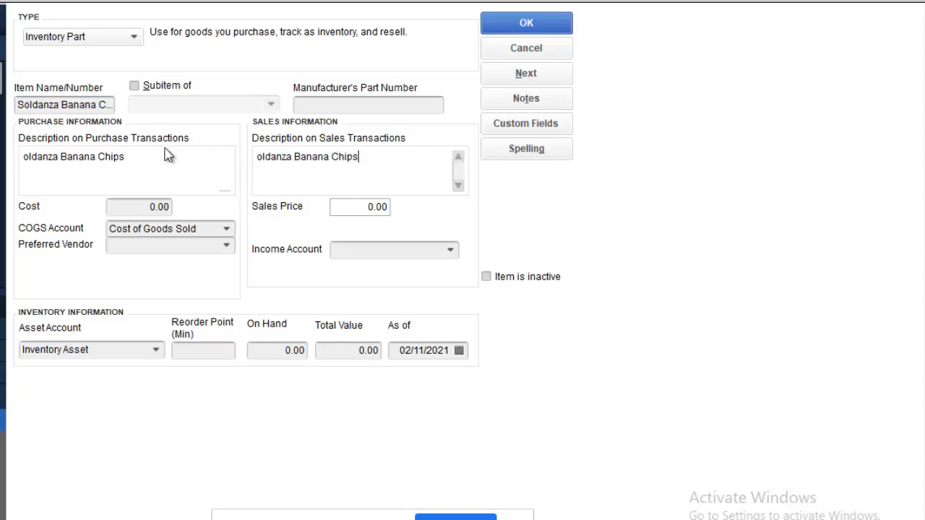
# Step: Restore the missing leading 'S' in both the purchase and sales descriptions
pyautogui.click(26, 161)
pyautogui.write('S')
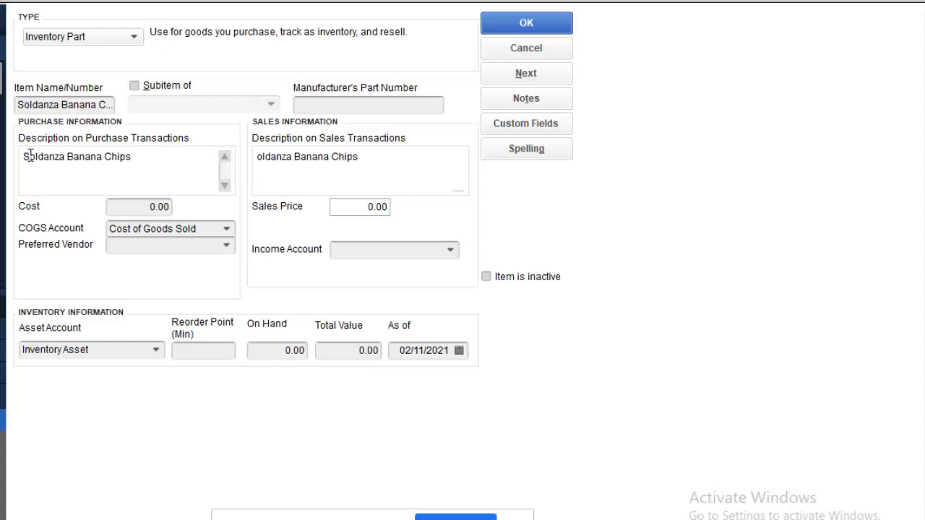
pyautogui.click(258, 156)
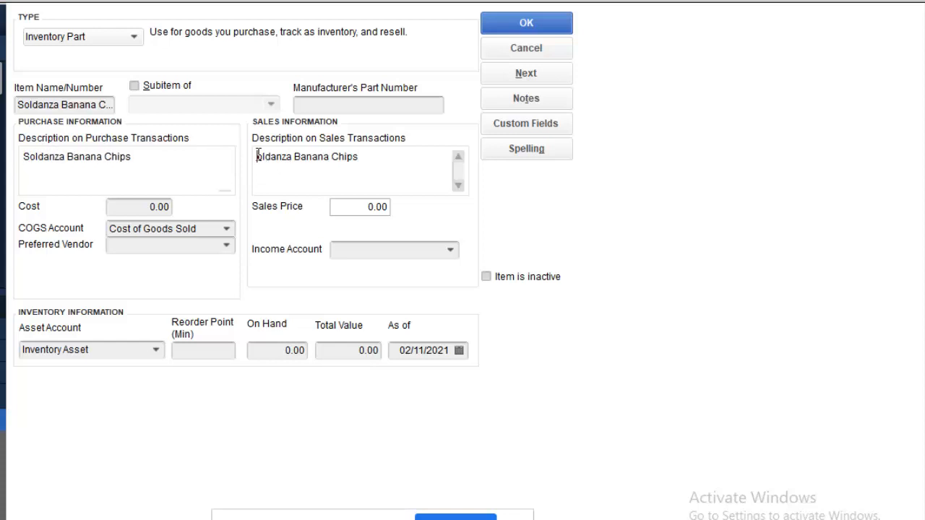
pyautogui.write('S')
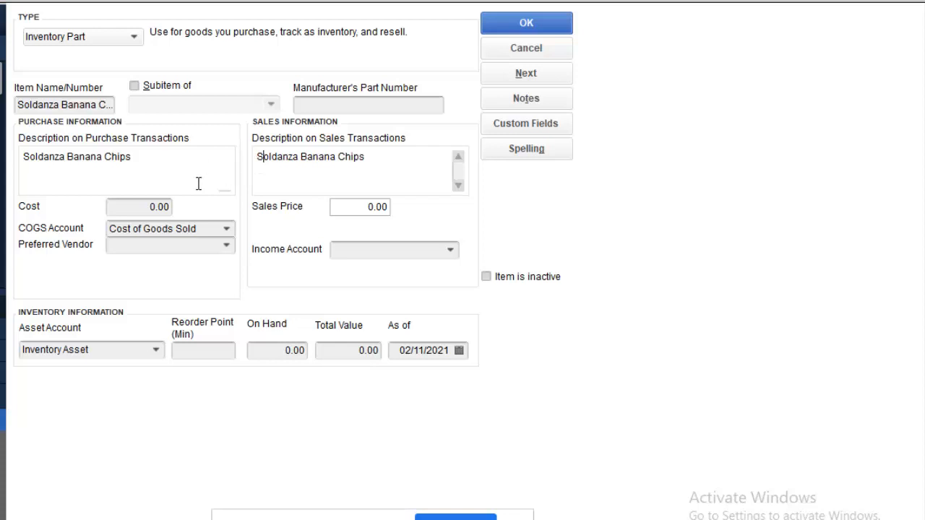
pyautogui.click(122, 206)
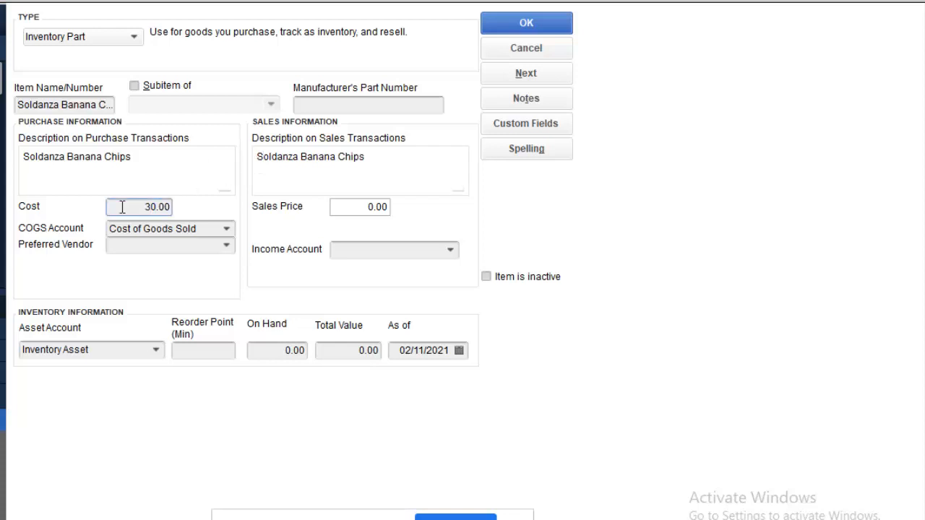
# Step: Set Soldanza Banana Chips' cost to 40.00 and sales price to 60
pyautogui.press('BackSpace')
pyautogui.write('40')
pyautogui.press('Delete')
pyautogui.click(359, 207)
pyautogui.write('6')
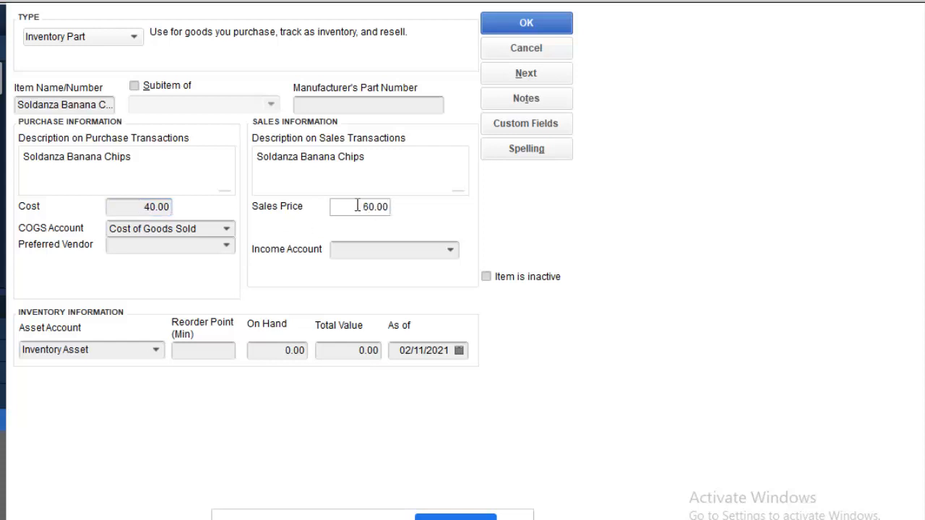
# Step: Leave the preferred vendor blank and choose B4.2Other as the income account
pyautogui.click(226, 248)
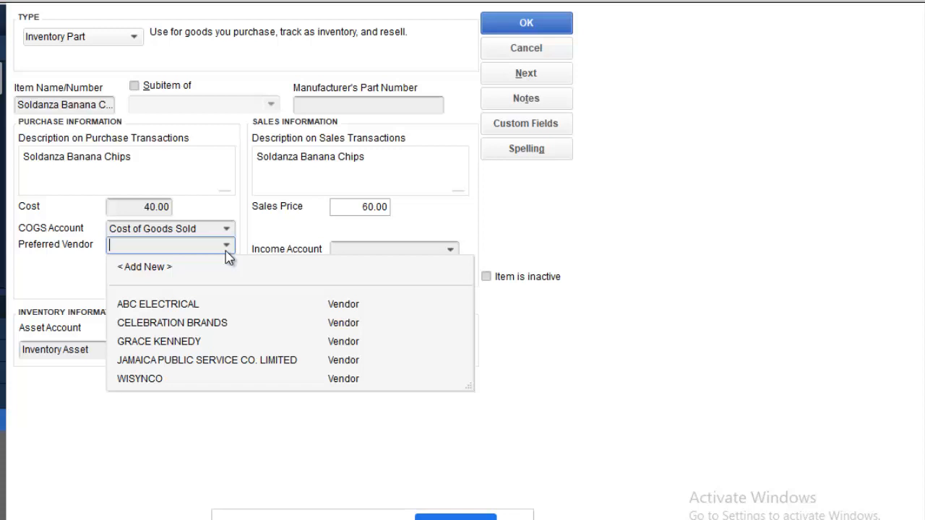
pyautogui.click(292, 232)
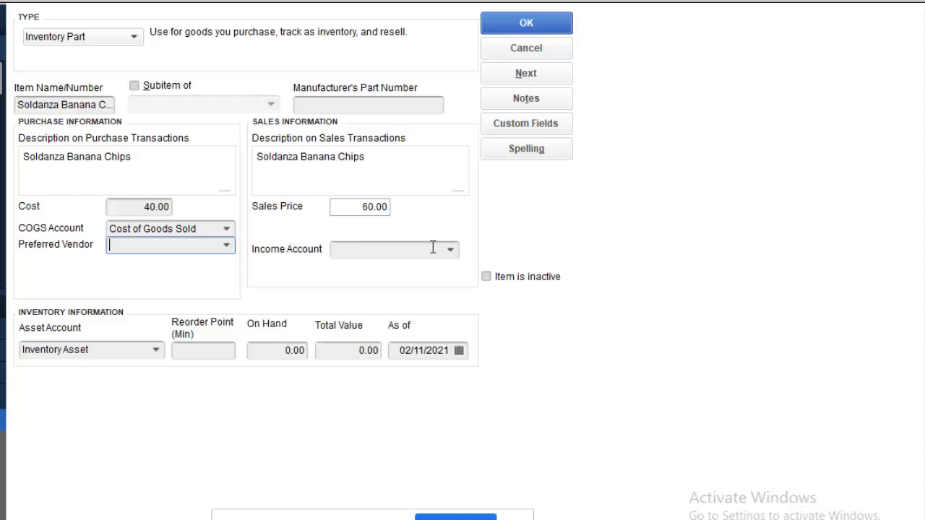
pyautogui.click(452, 251)
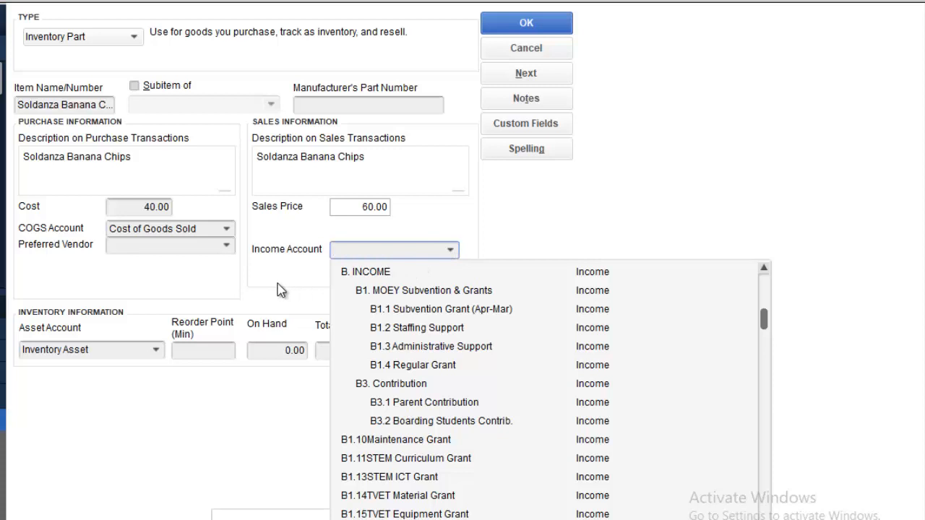
pyautogui.write('oth')
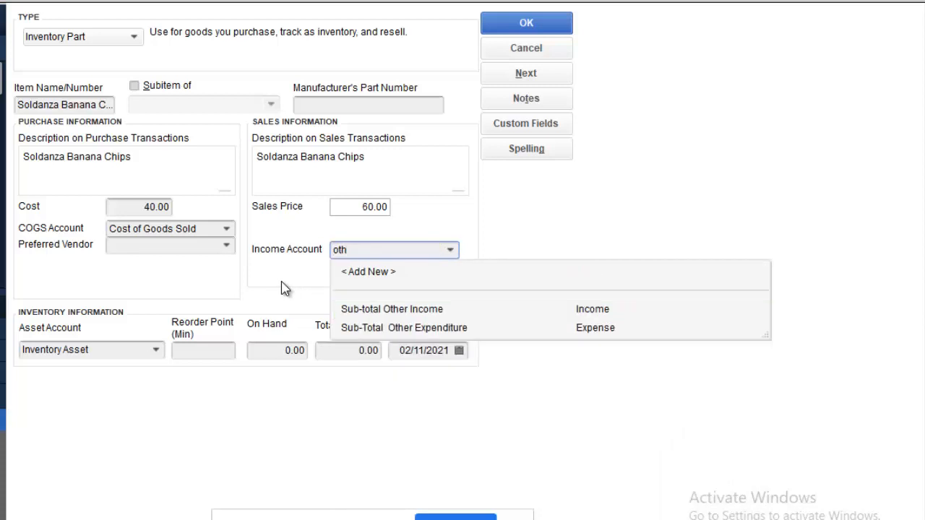
pyautogui.press('BackSpace')
pyautogui.press('BackSpace')
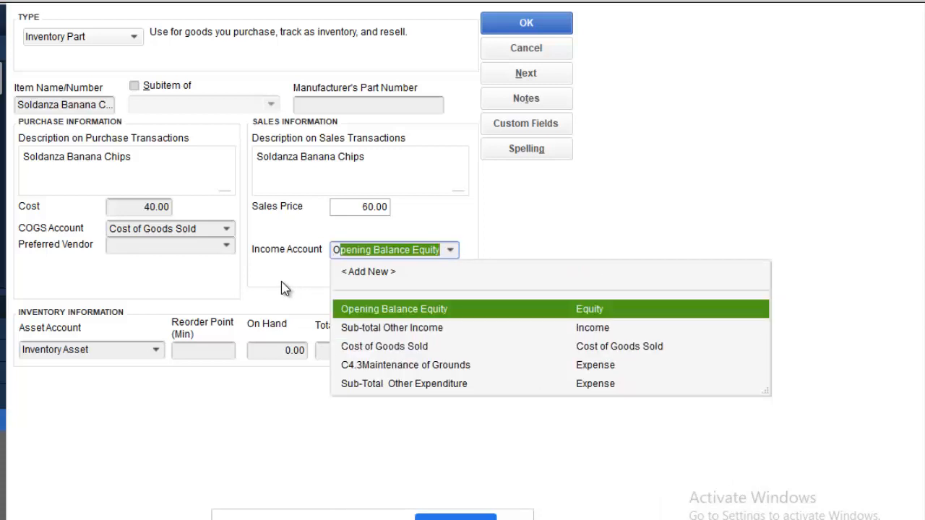
pyautogui.press('BackSpace')
pyautogui.press('BackSpace')
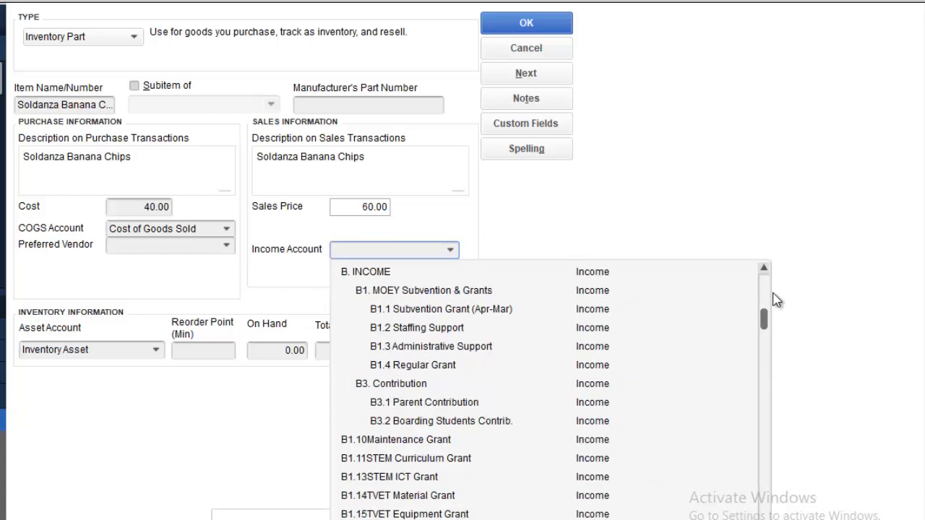
pyautogui.moveTo(764, 321); pyautogui.dragTo(747, 361)
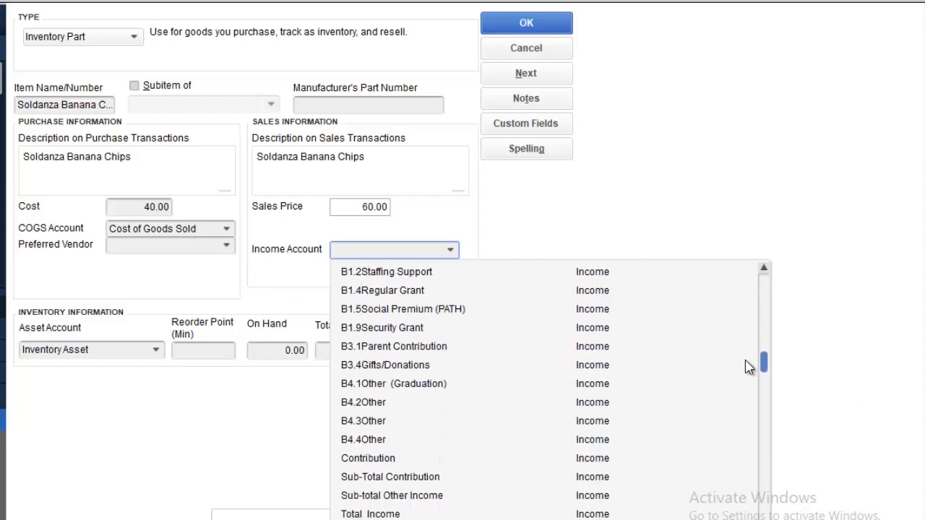
pyautogui.click(393, 404)
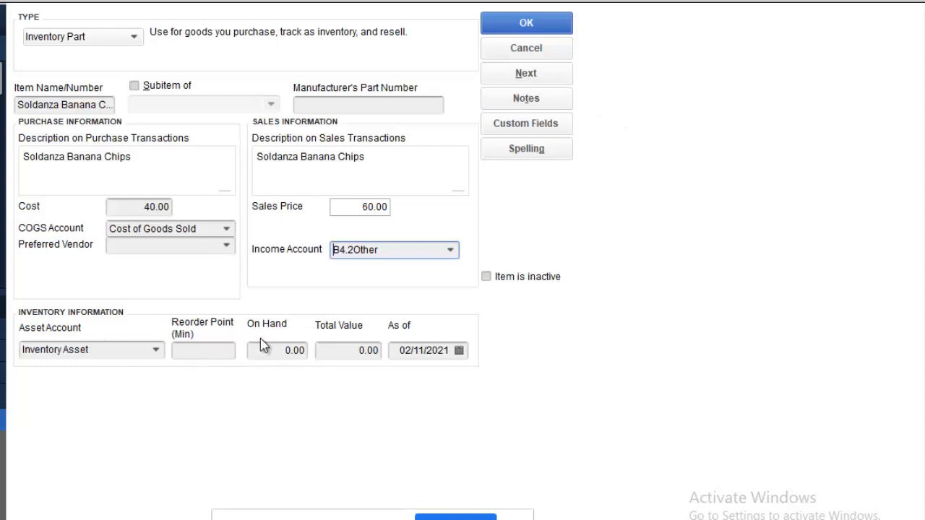
# Step: Enter reorder point 24 and 12 on hand, giving a total value of 480.00
pyautogui.click(227, 352)
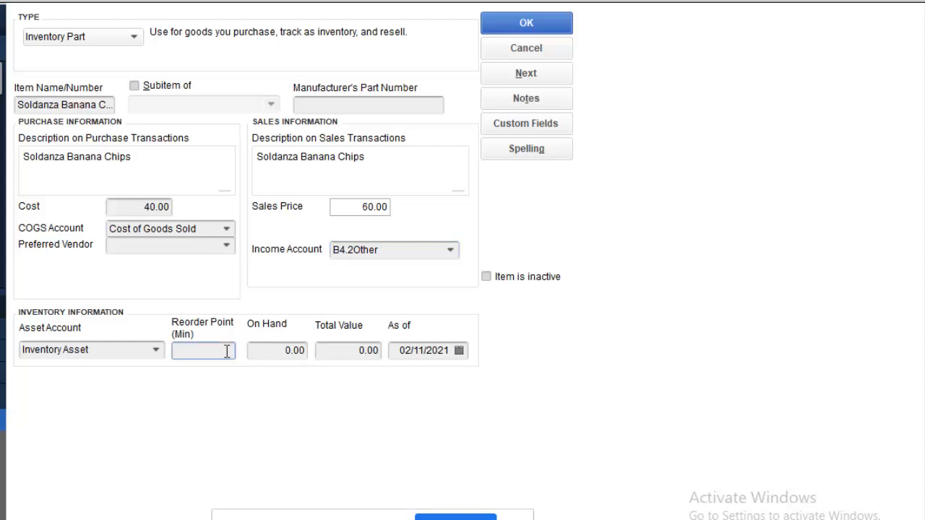
pyautogui.write('24')
pyautogui.click(272, 350)
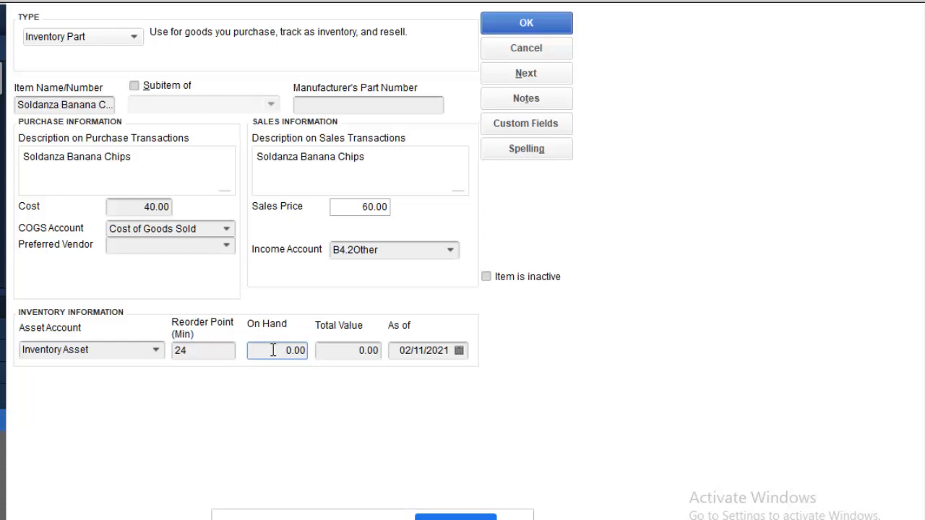
pyautogui.write('2')
pyautogui.press('BackSpace')
pyautogui.press('Delete')
pyautogui.write('12')
pyautogui.click(352, 353)
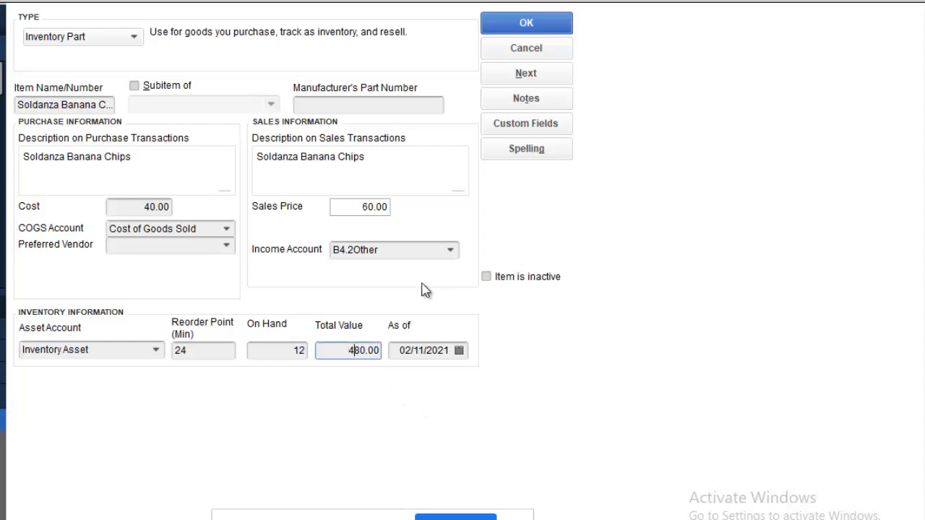
# Step: Set the as-of date to 31/08/2021 and save Soldanza Banana Chips
pyautogui.click(465, 359)
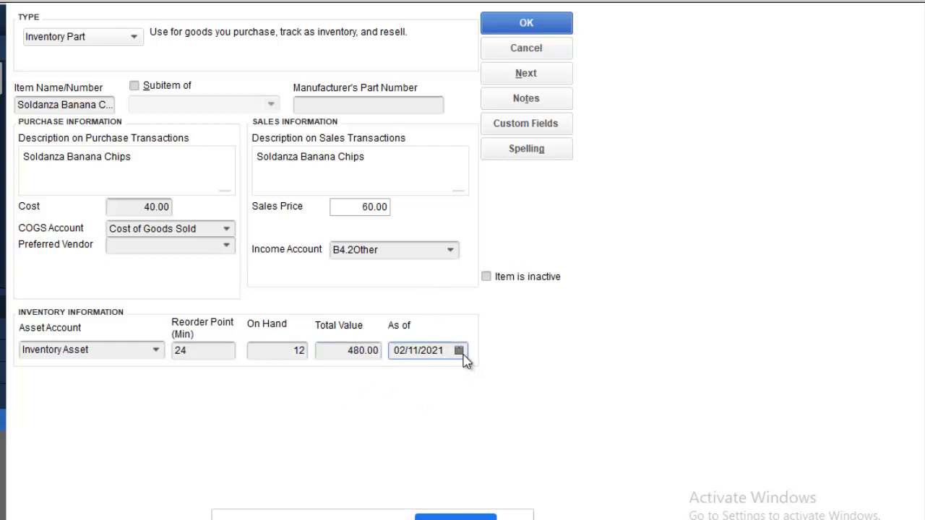
pyautogui.click(461, 352)
pyautogui.click(407, 377)
pyautogui.click(408, 378)
pyautogui.click(407, 377)
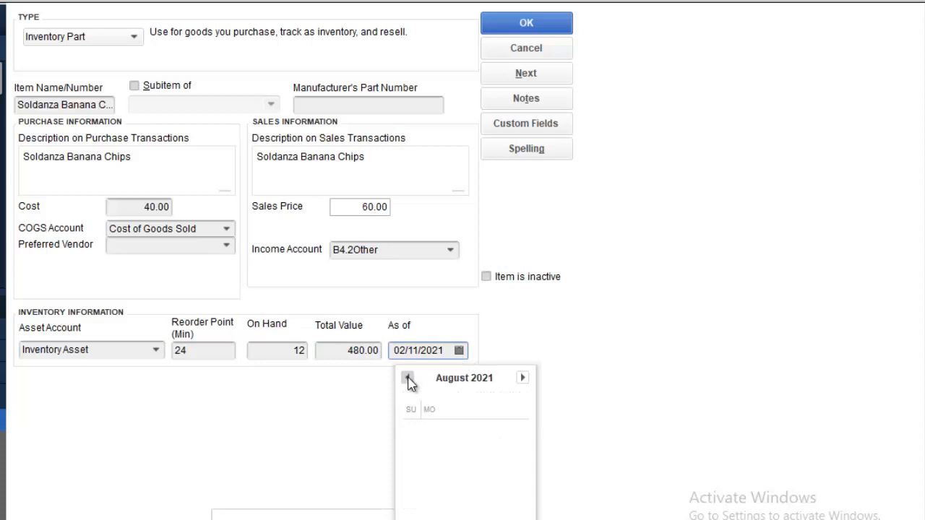
pyautogui.click(448, 499)
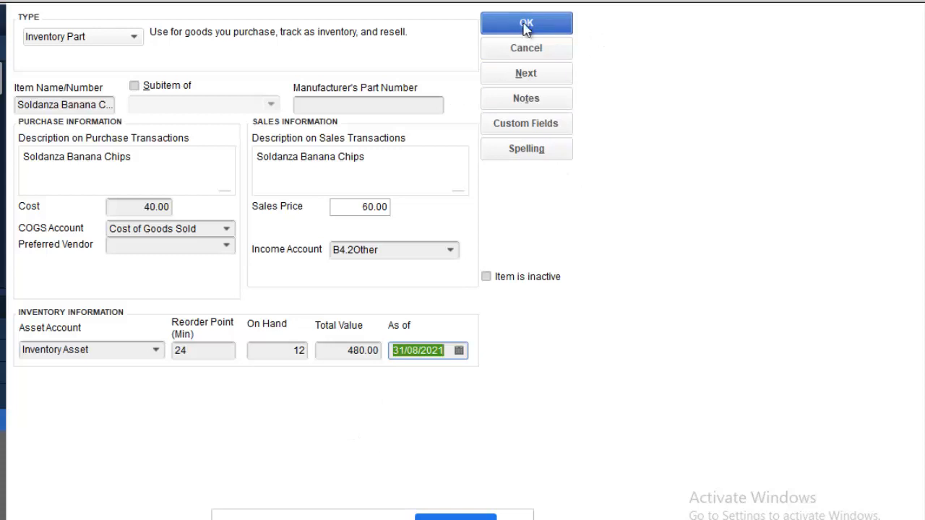
pyautogui.click(549, 23)
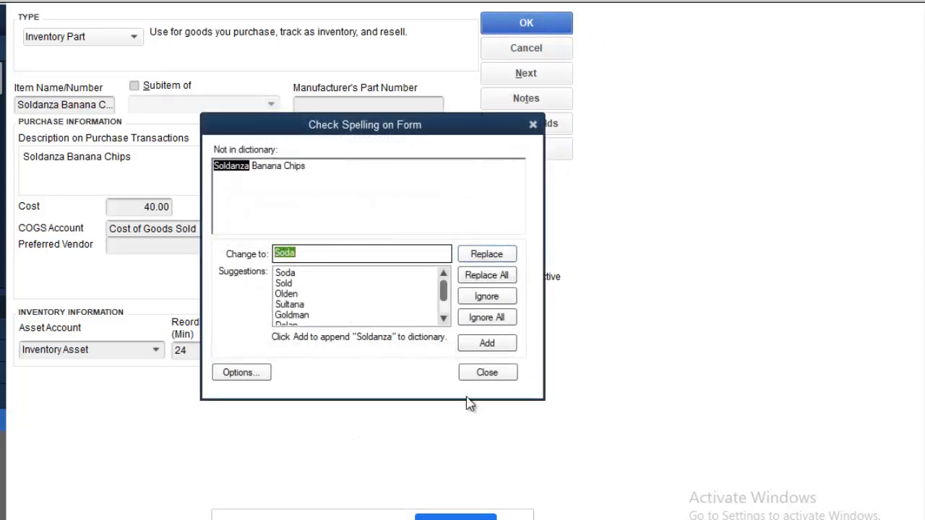
# Step: Close the spelling check so Soldanza Banana Chips is saved, then bring up the Item List menu
pyautogui.click(485, 374)
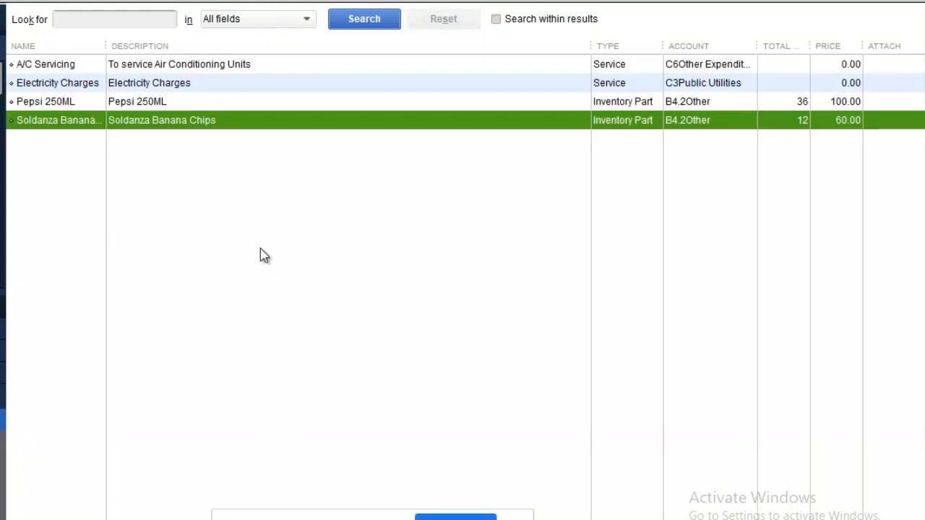
pyautogui.rightClick(80, 230)
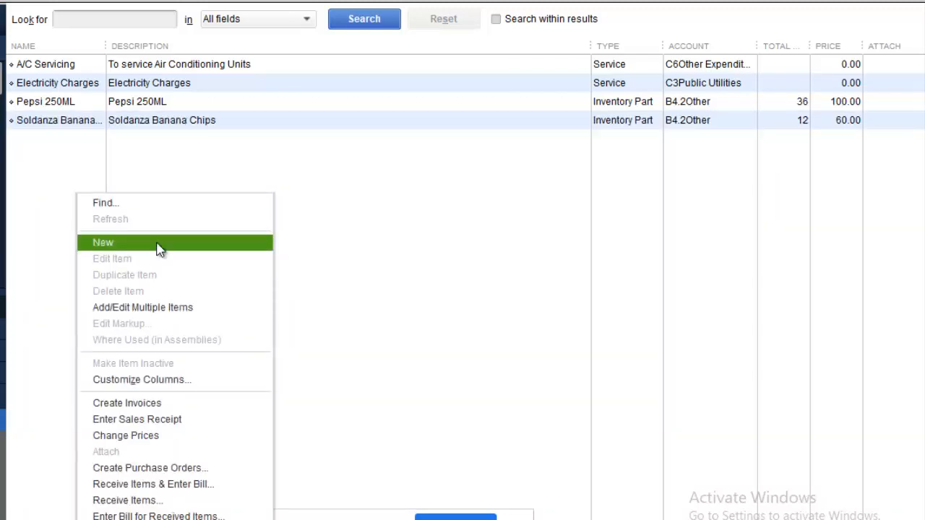
# Step: Create a Non-inventory Part named Mark Registers with its description and a 500.00 price
pyautogui.click(159, 246)
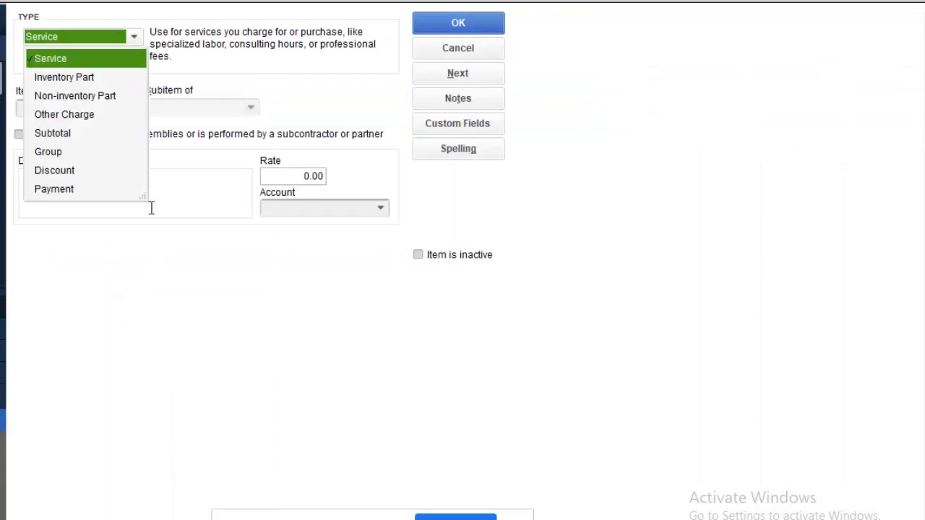
pyautogui.click(91, 96)
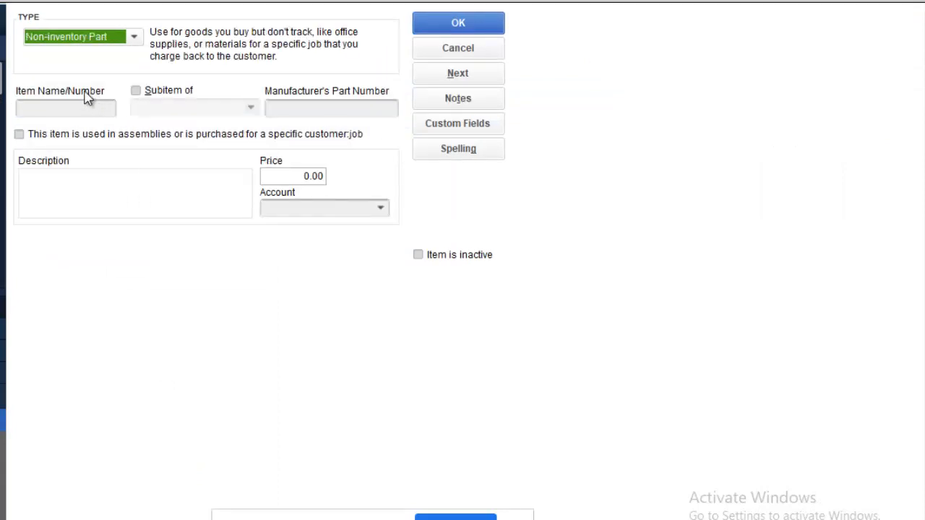
pyautogui.click(48, 109)
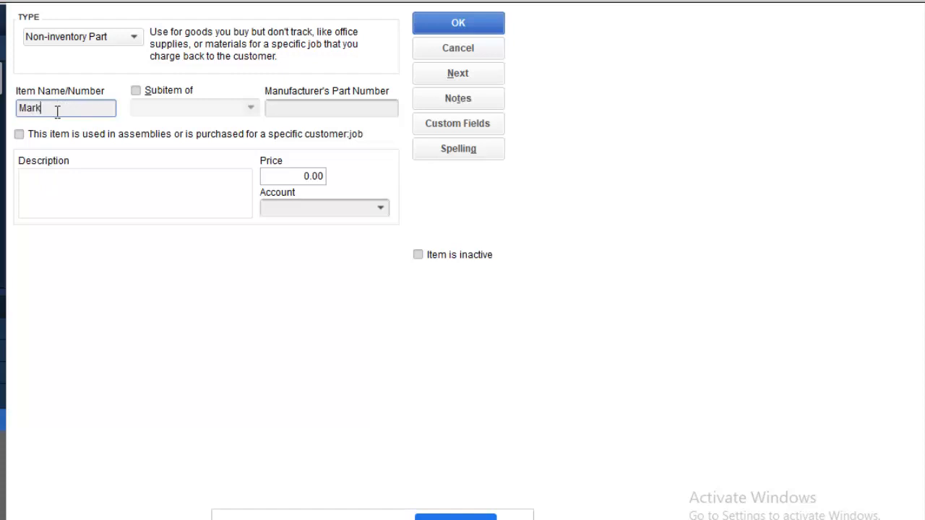
pyautogui.click(53, 202)
pyautogui.write('Mark Registers')
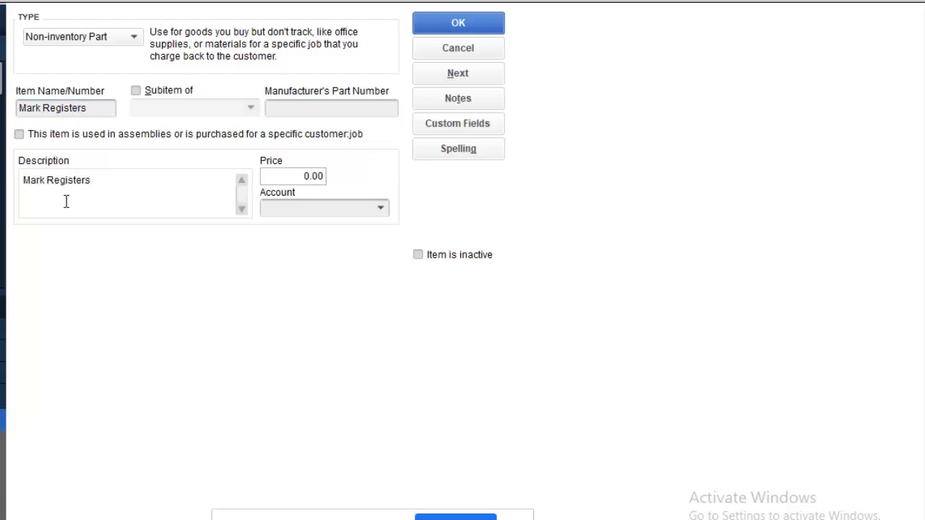
pyautogui.click(300, 177)
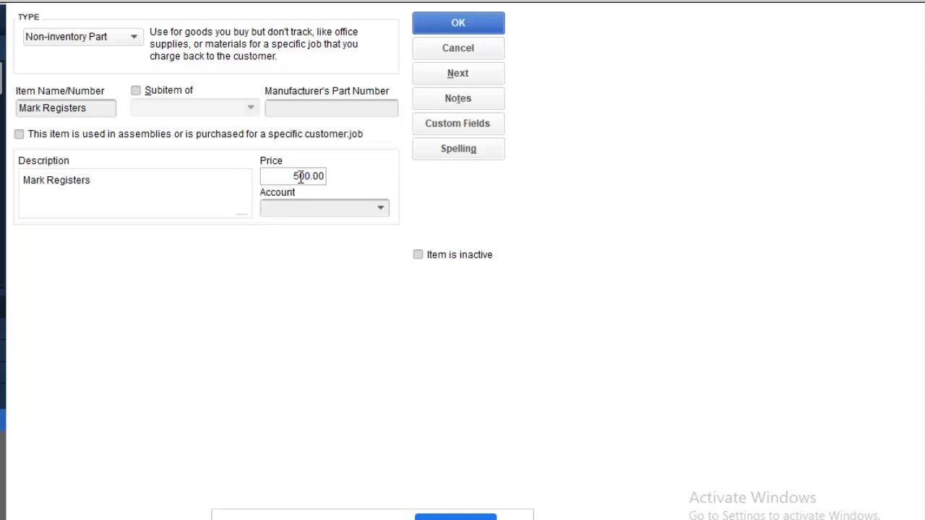
# Step: Assign the C2.1 General Class Materials account and save Mark Registers
pyautogui.click(380, 209)
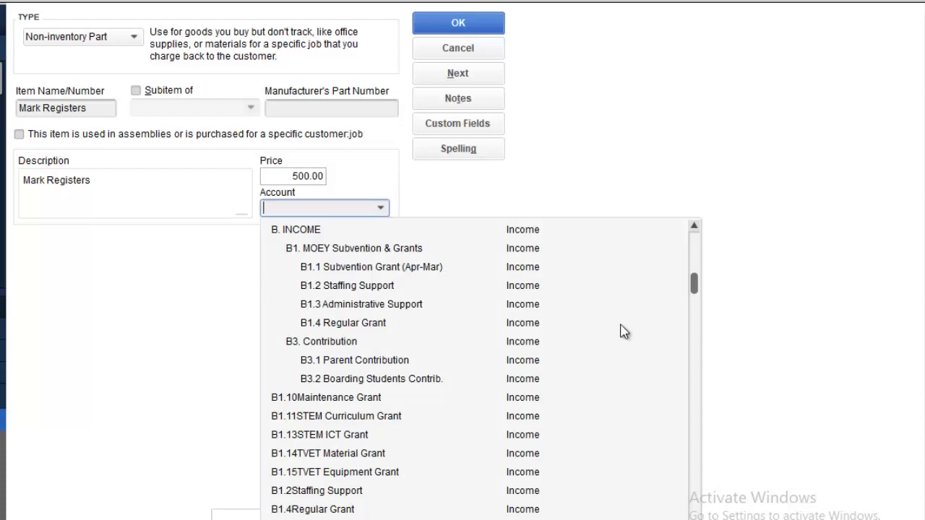
pyautogui.moveTo(697, 285); pyautogui.dragTo(692, 394)
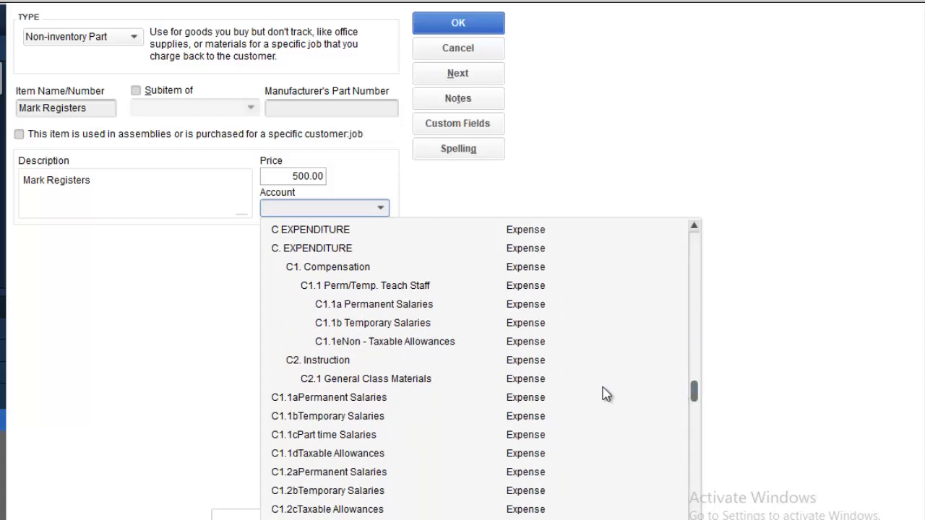
pyautogui.click(397, 380)
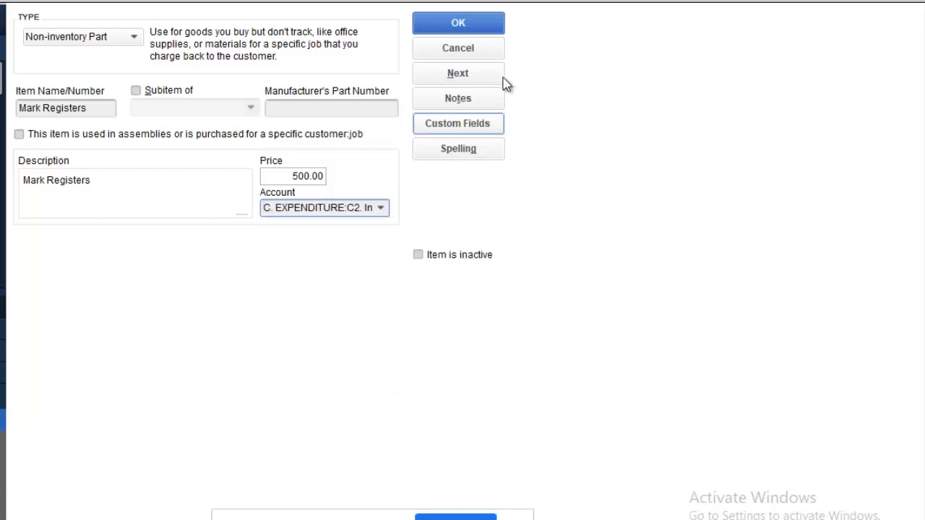
pyautogui.click(474, 26)
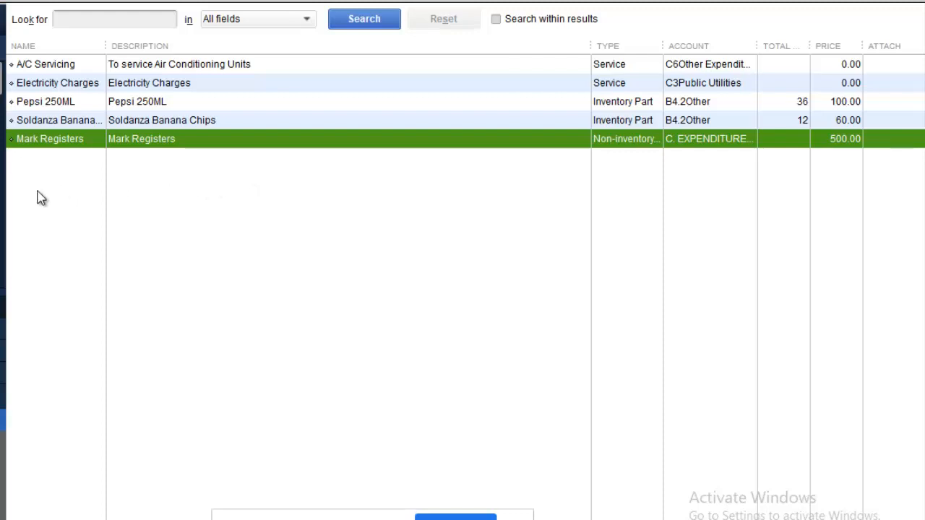
# Step: Start a new Service item named 'Flourescent Tuble 18W' and select the name for copying
pyautogui.rightClick(62, 190)
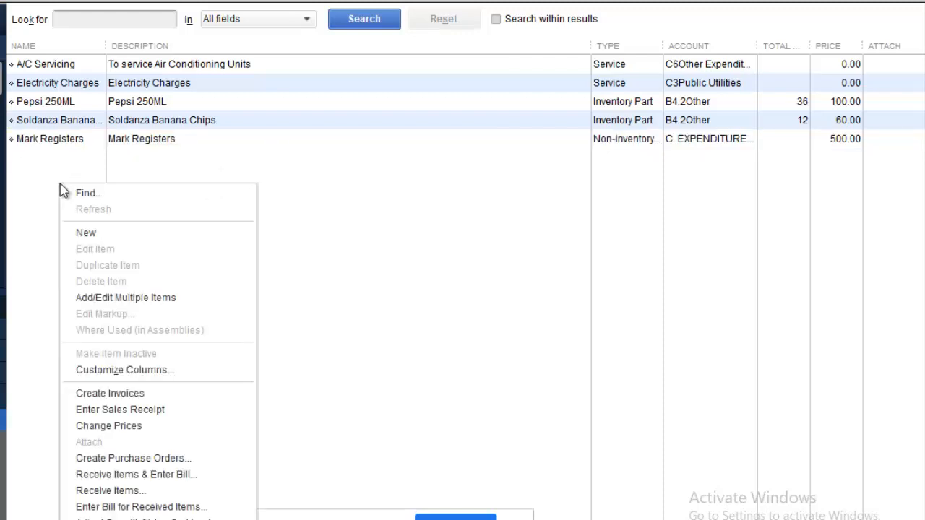
pyautogui.click(98, 234)
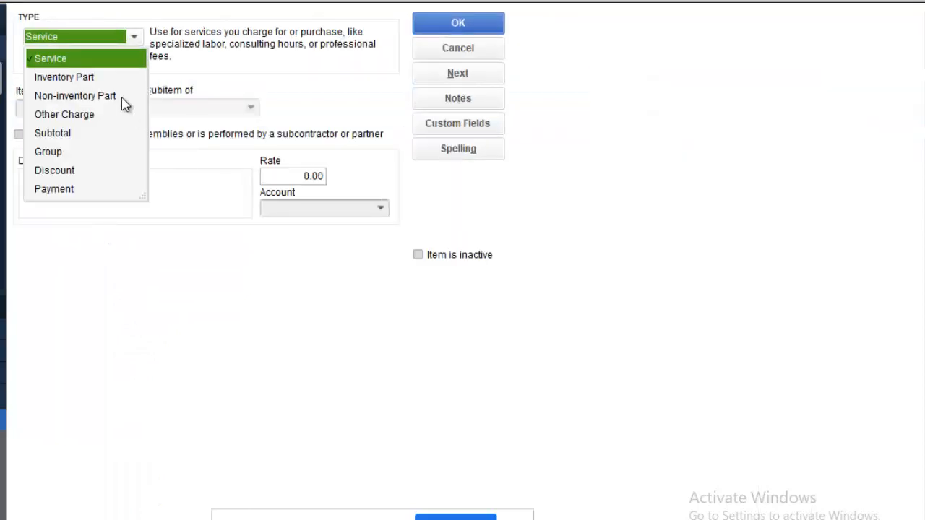
pyautogui.click(332, 97)
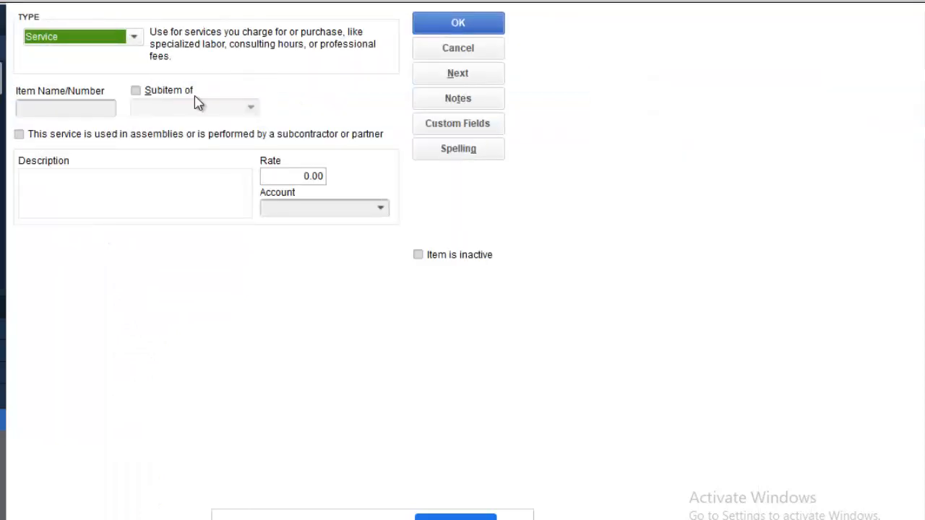
pyautogui.click(70, 107)
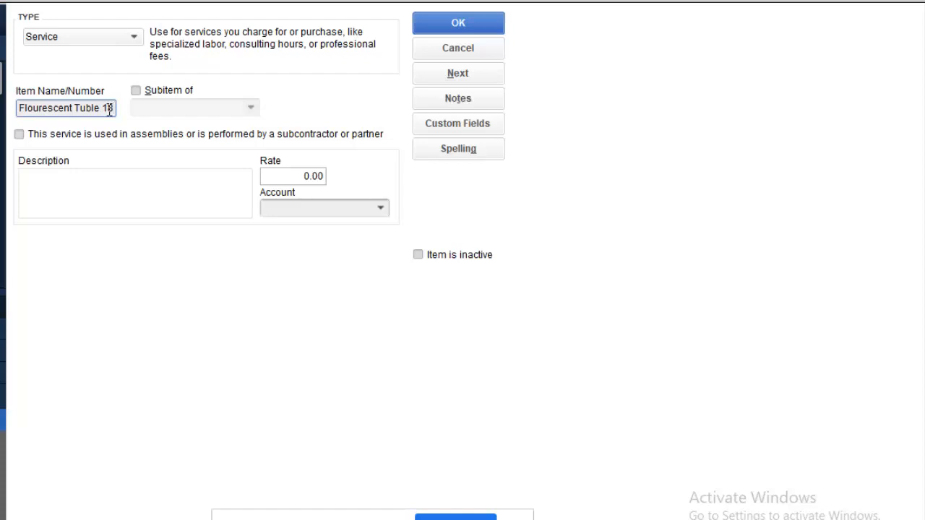
pyautogui.write('W')
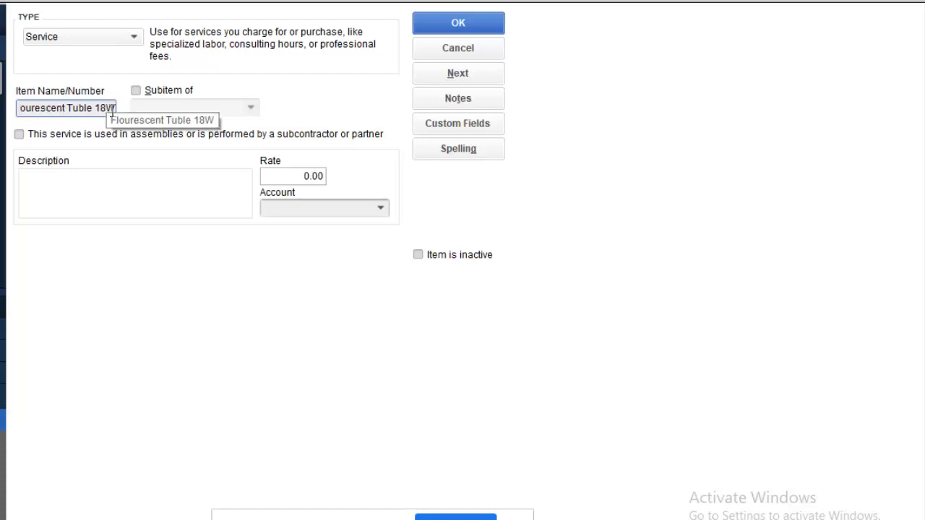
pyautogui.hotkey('ctrl', 'a')
pyautogui.hotkey('ctrl', 'c')
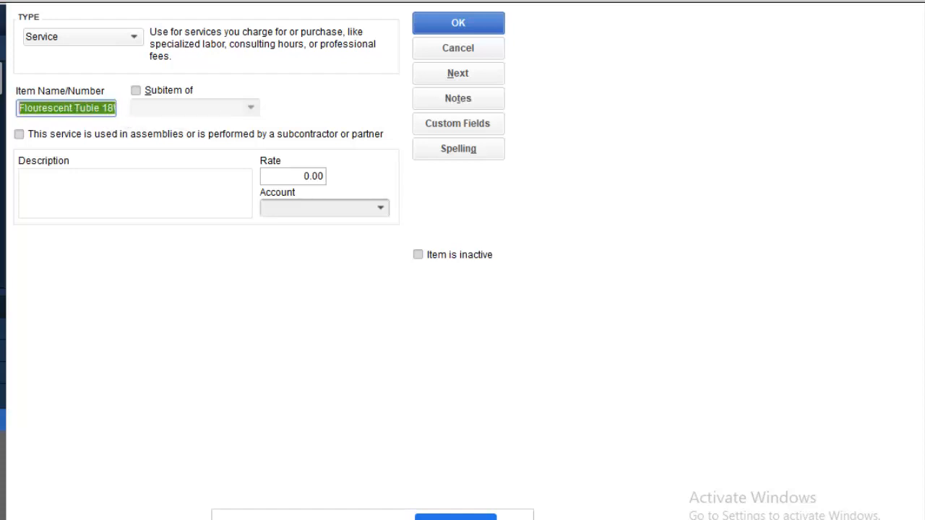
# Step: Paste the item name as the description and assign the C4.3Maintenance of Grounds account
pyautogui.click(84, 206)
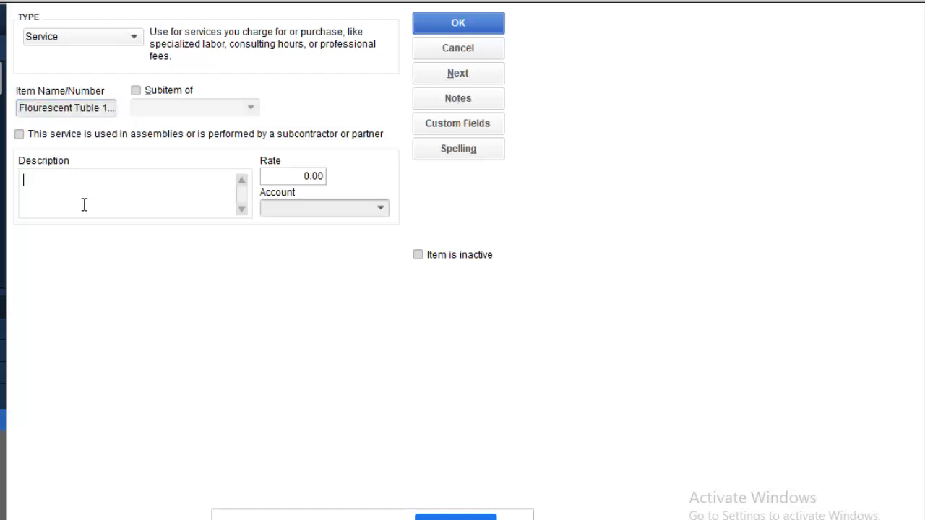
pyautogui.hotkey('ctrl', 'v')
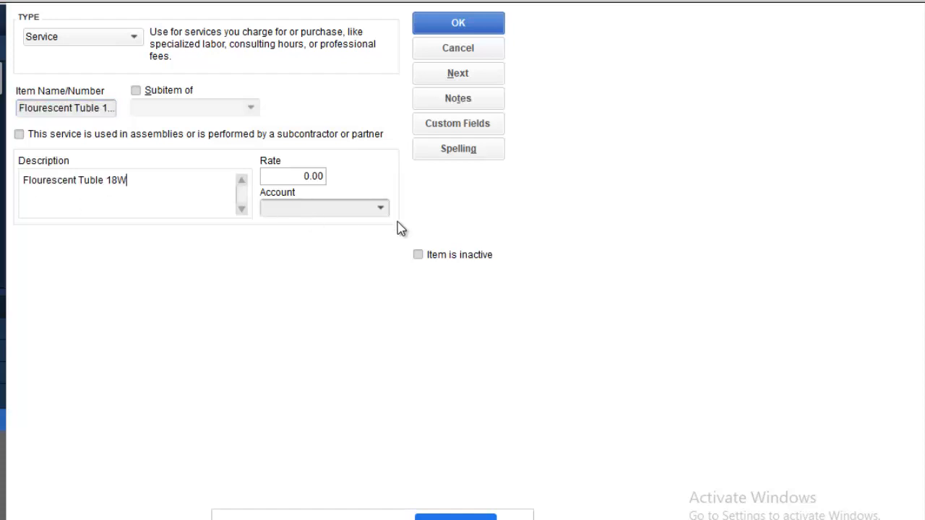
pyautogui.click(380, 208)
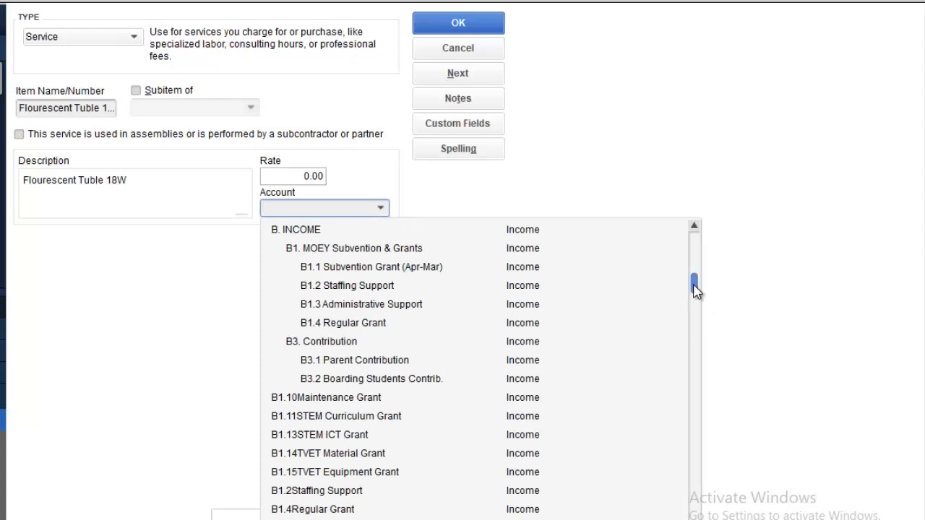
pyautogui.moveTo(695, 289); pyautogui.dragTo(688, 477)
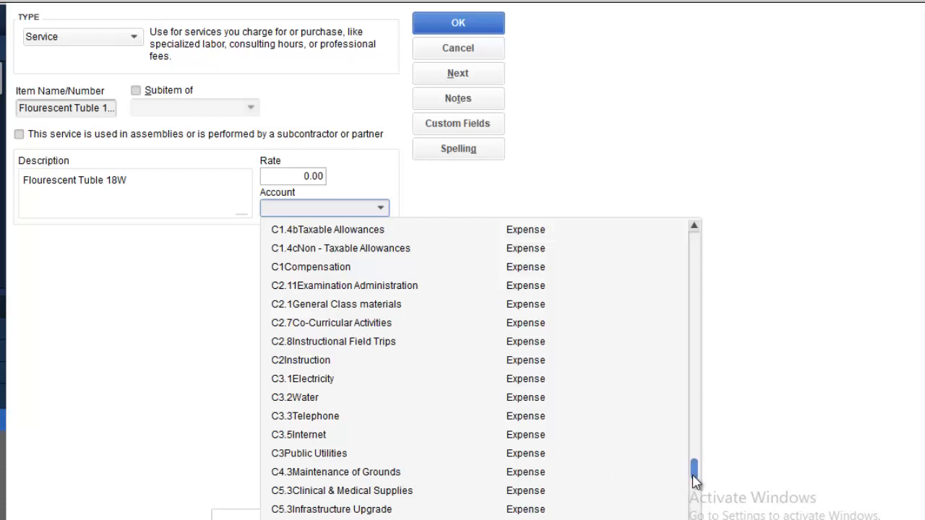
pyautogui.click(410, 473)
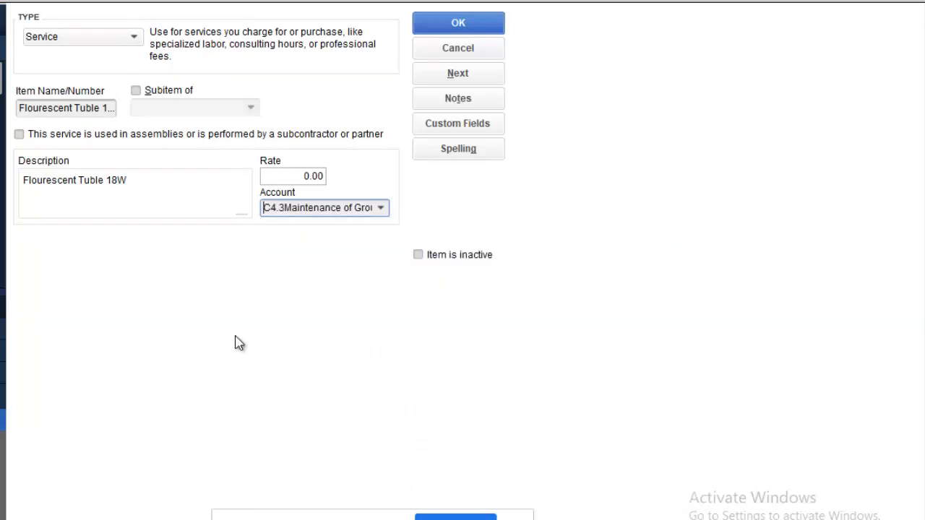
# Step: Set the rate to 2,000.00 and save the item, closing the spelling check
pyautogui.click(294, 173)
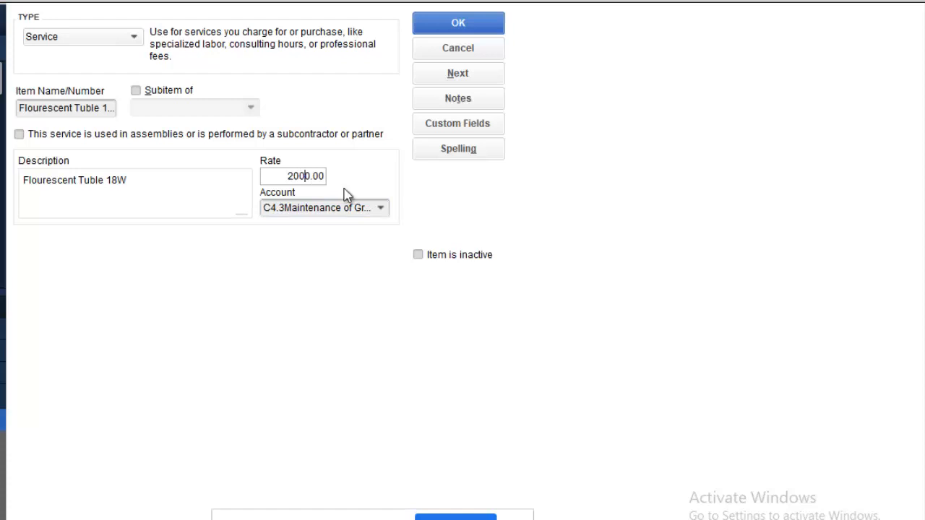
pyautogui.click(166, 186)
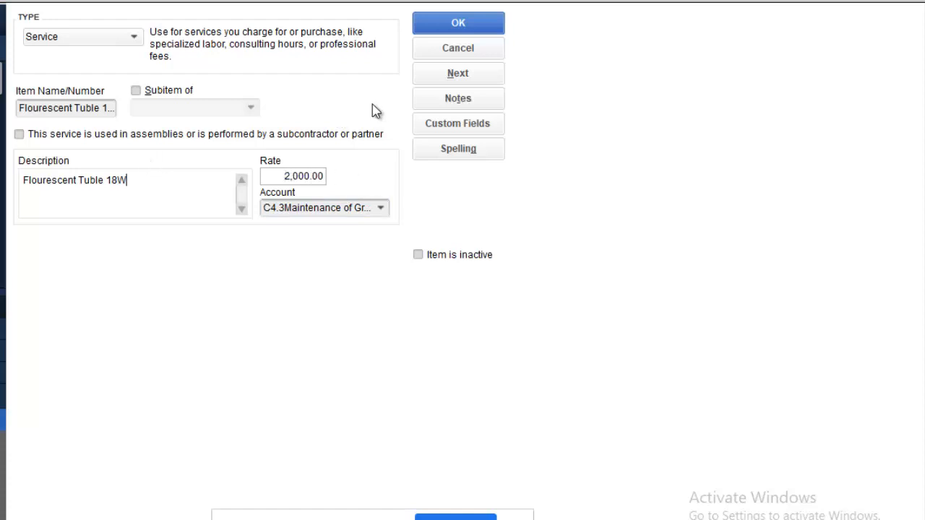
pyautogui.click(471, 30)
pyautogui.click(502, 372)
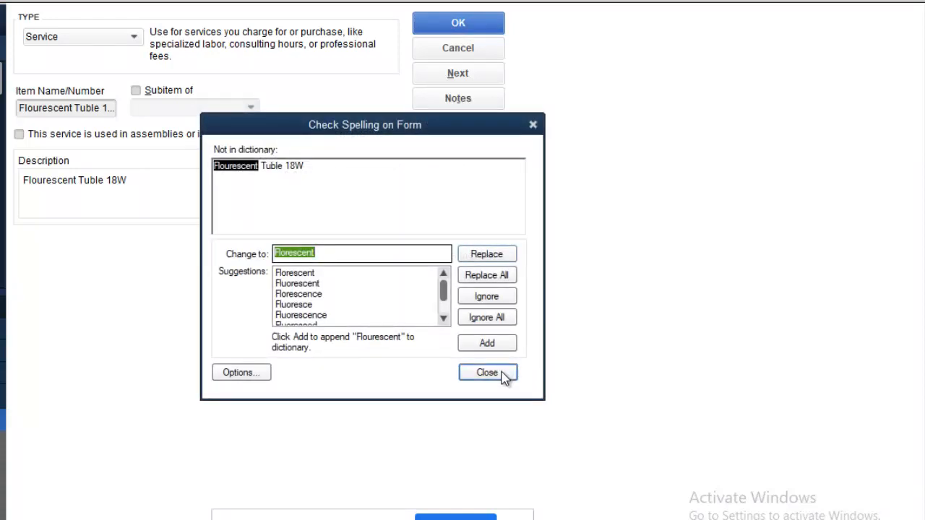
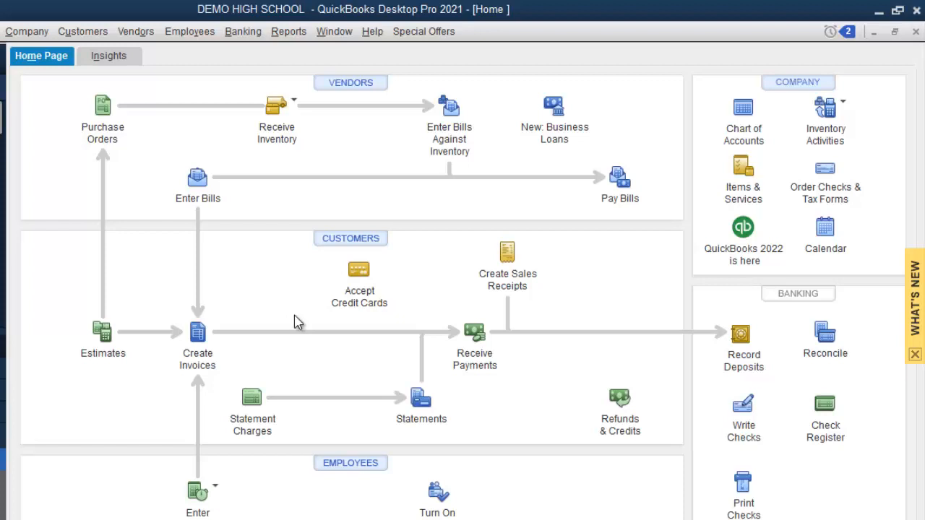
# Step: Start a purchase order to ABC ELECTRICAL with class SCHOOL FEES
pyautogui.click(102, 109)
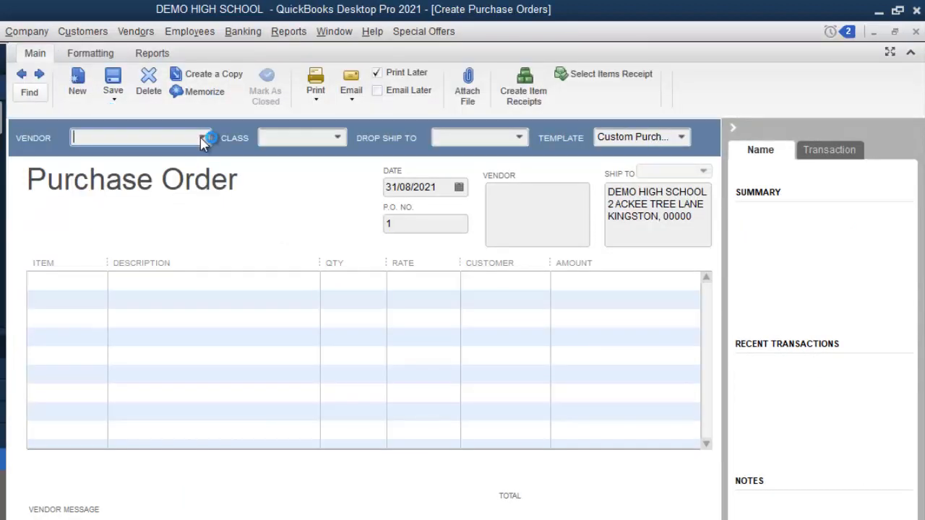
pyautogui.click(203, 138)
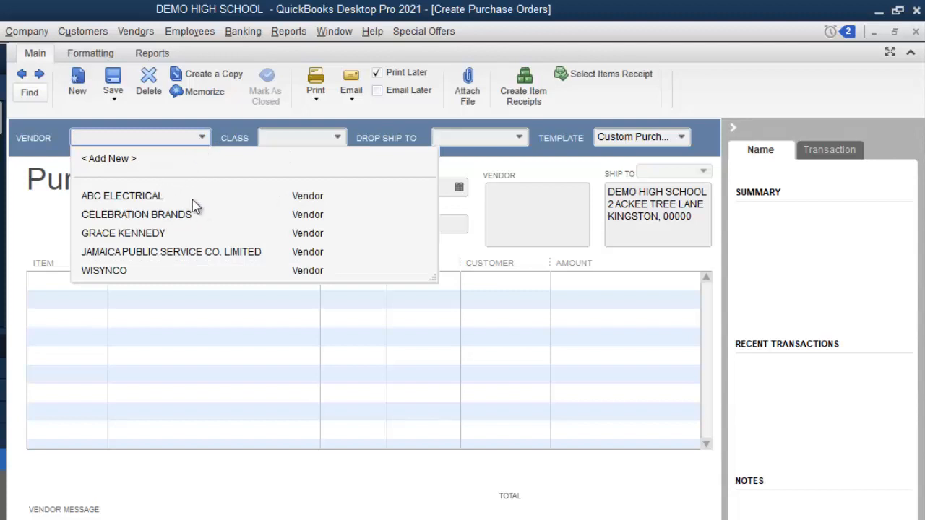
pyautogui.click(153, 197)
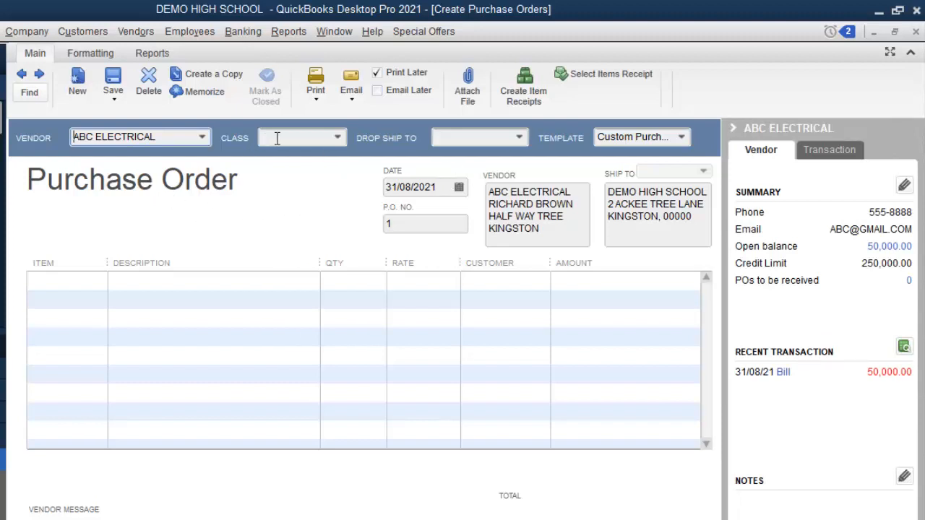
pyautogui.click(338, 138)
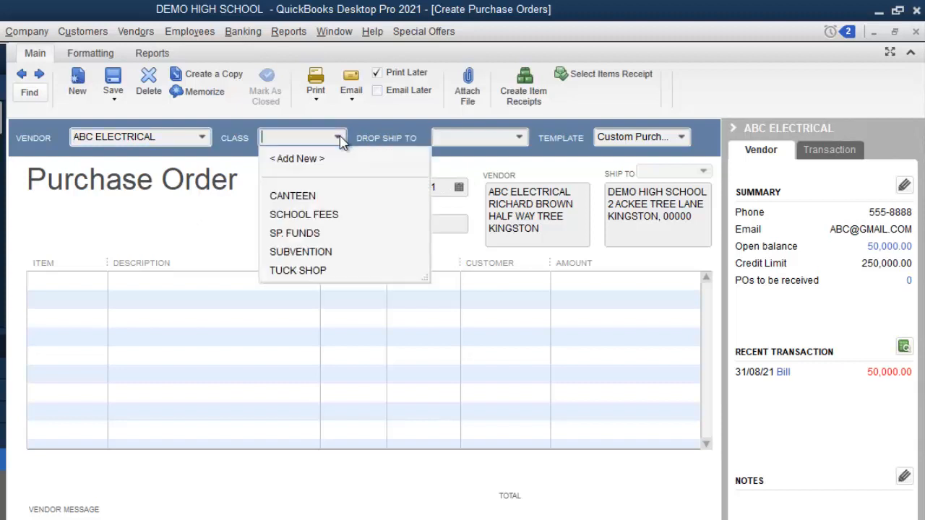
pyautogui.click(324, 215)
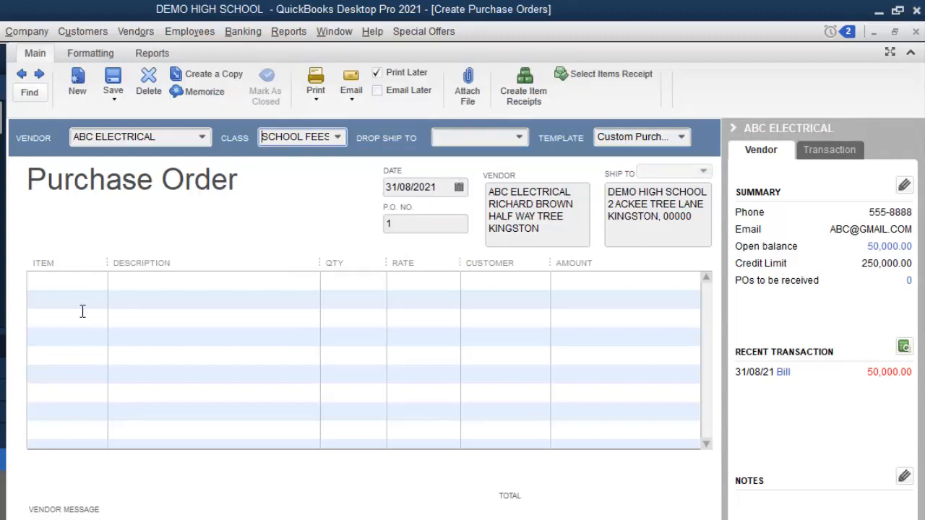
# Step: Add 12 Flourescent Tuble 18W to the first line, totalling 24,000.00
pyautogui.click(71, 289)
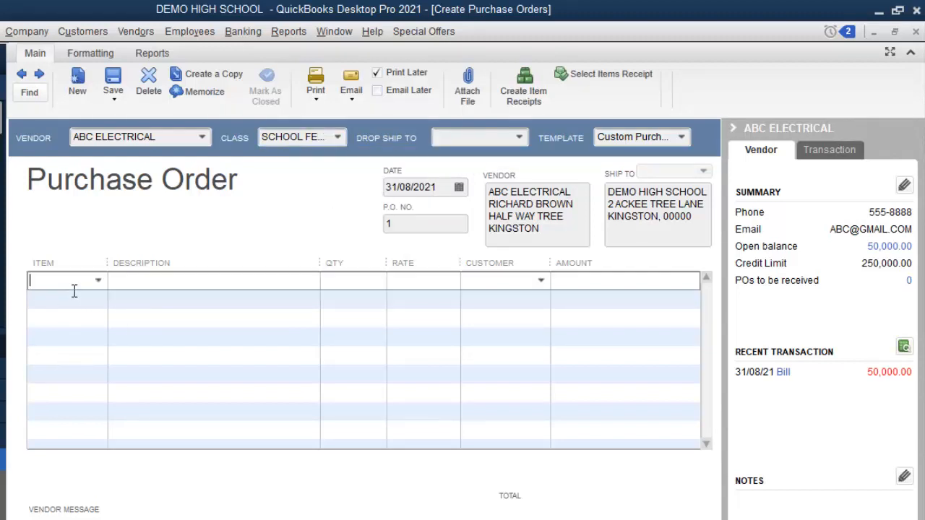
pyautogui.click(98, 281)
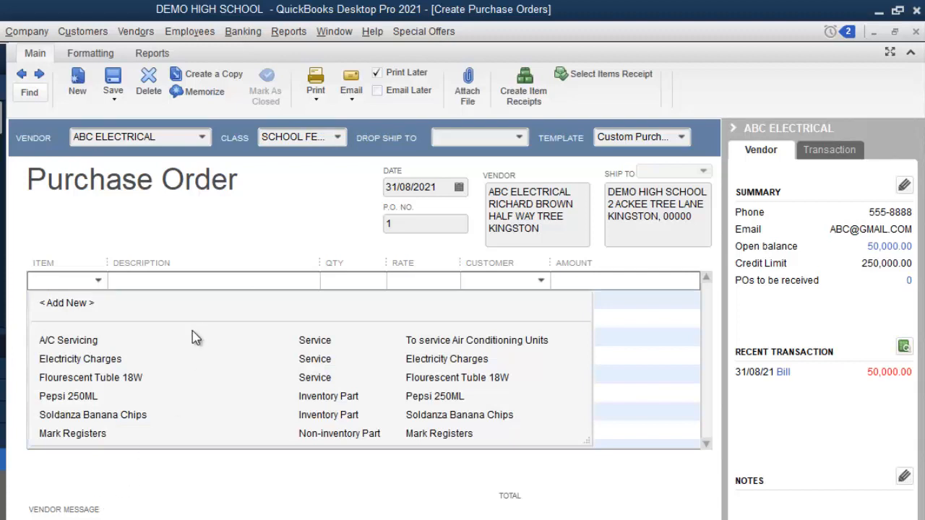
pyautogui.click(142, 381)
pyautogui.click(373, 284)
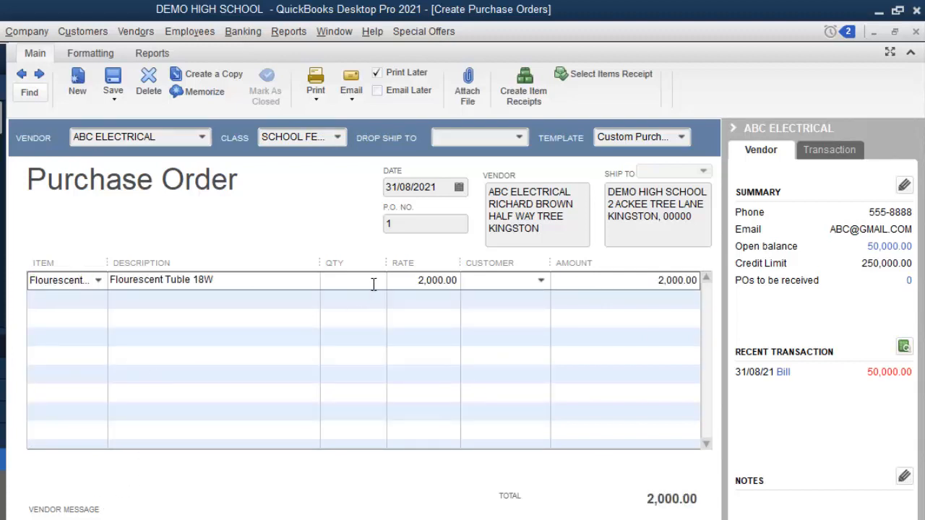
pyautogui.write('12')
pyautogui.click(611, 286)
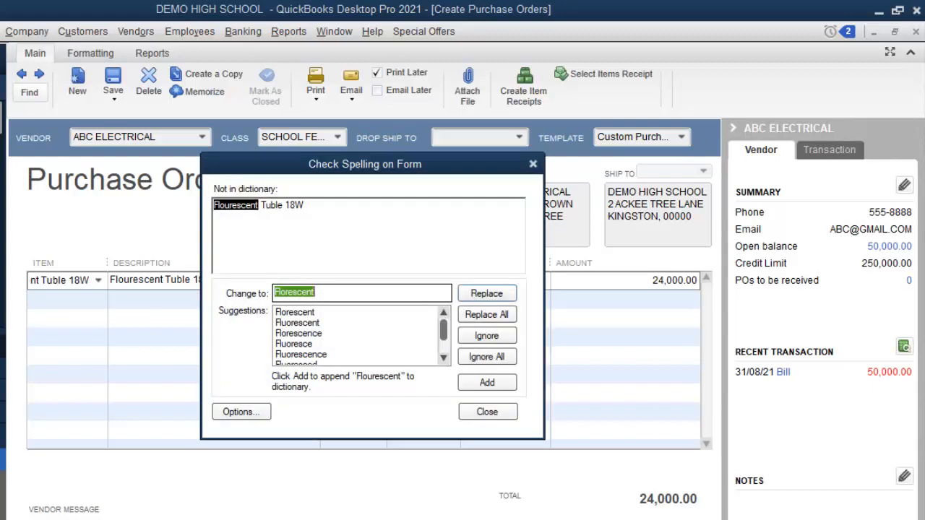
# Step: Dismiss the spelling check that flags 'Flourescent' on the purchase order
pyautogui.click(503, 415)
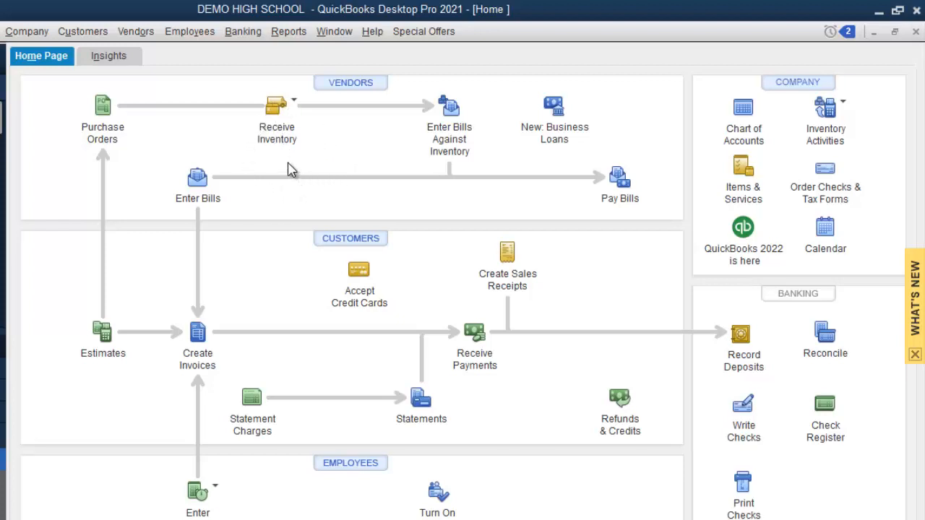
# Step: Receive inventory with a bill from ABC ELECTRICAL, filled from purchase order 1
pyautogui.click(275, 119)
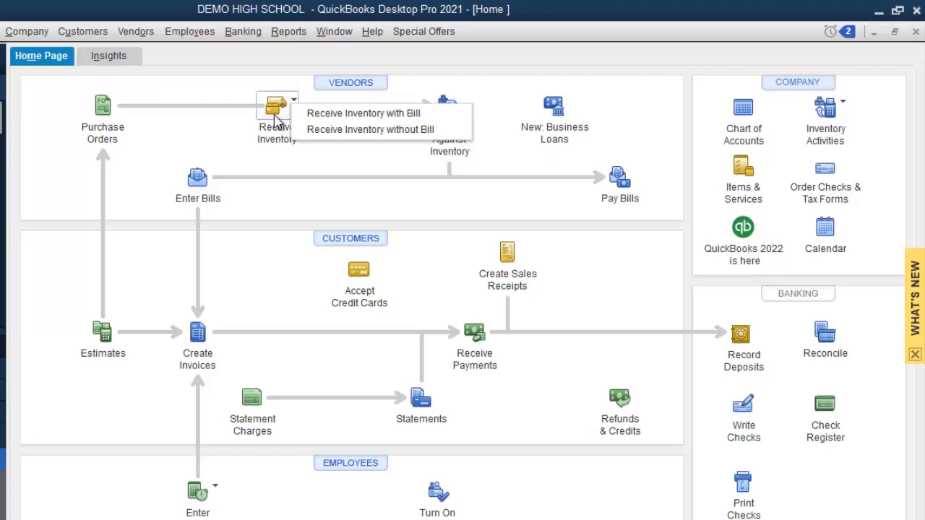
pyautogui.click(318, 115)
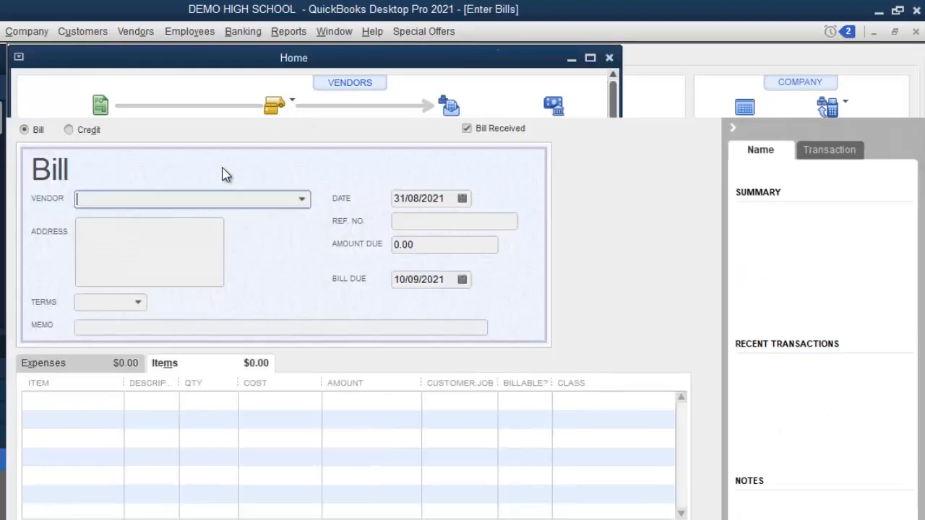
pyautogui.click(302, 199)
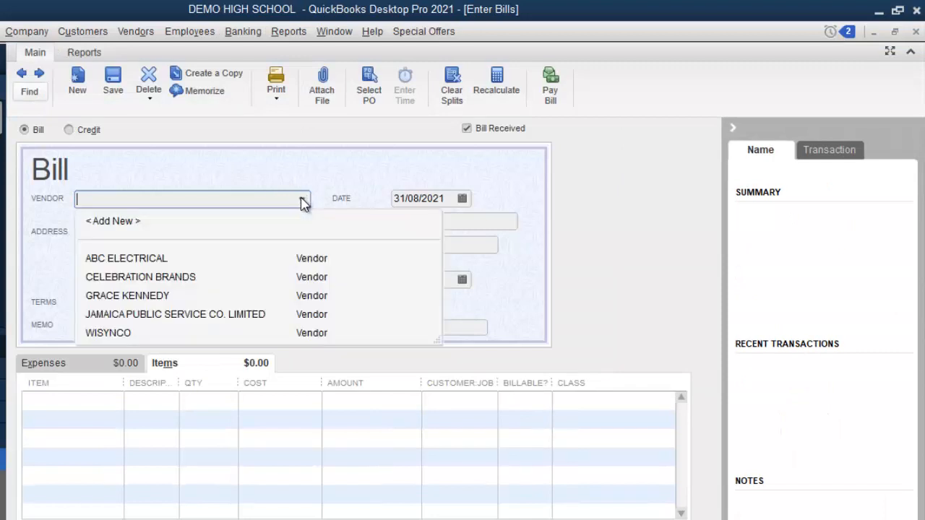
pyautogui.click(169, 258)
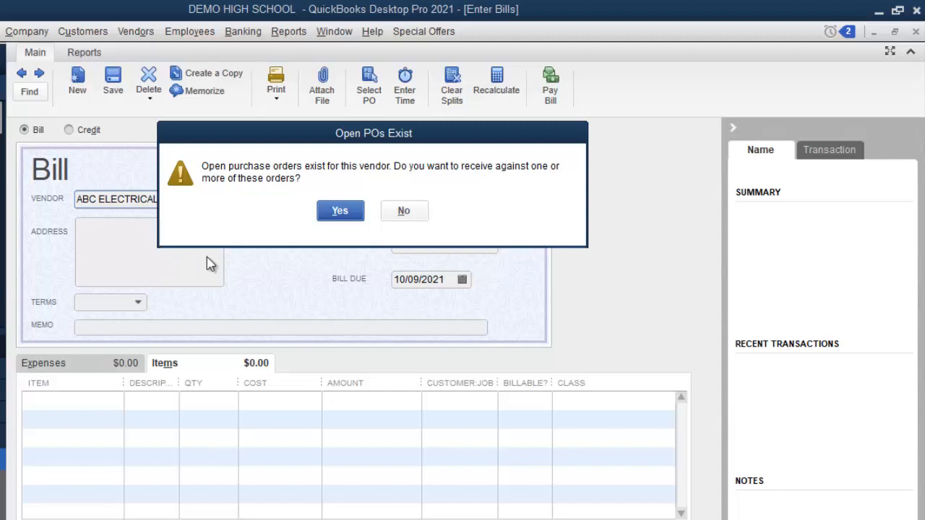
pyautogui.click(340, 211)
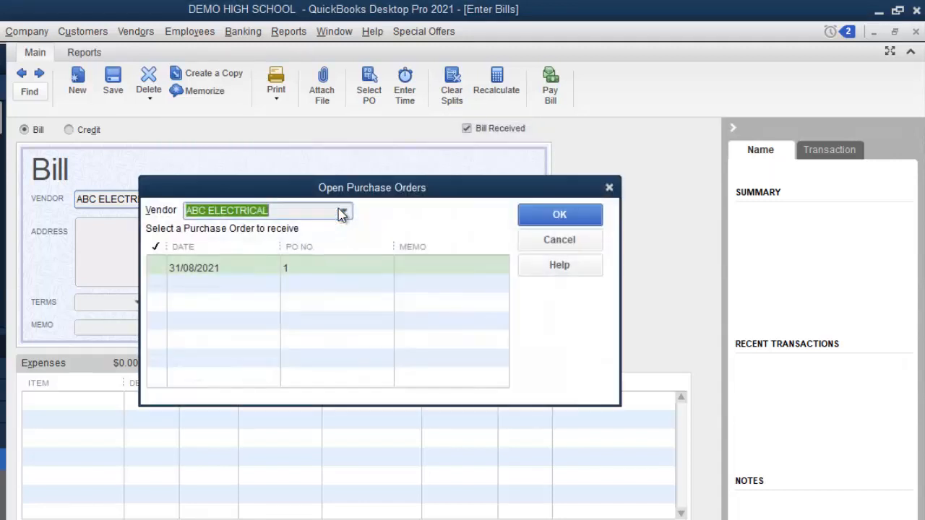
pyautogui.click(157, 269)
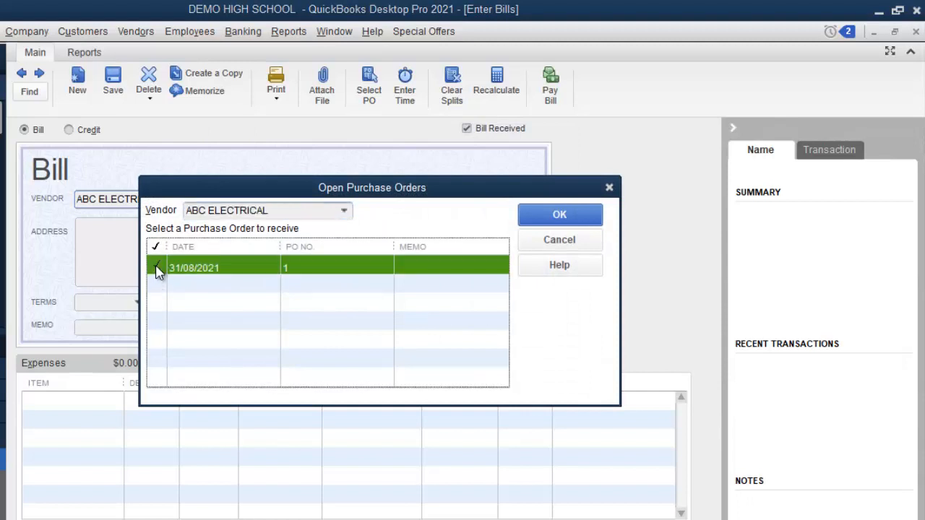
pyautogui.click(570, 218)
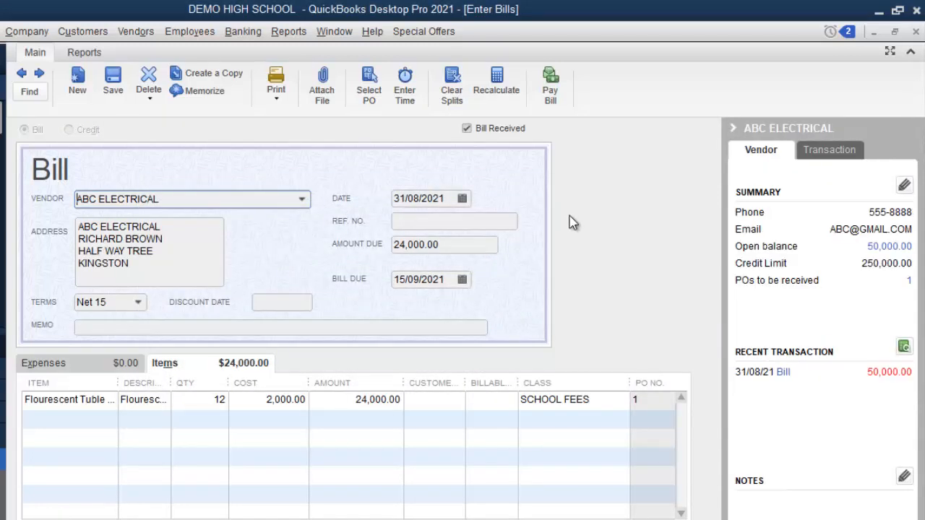
# Step: Enter ref. no. 98765431 and set the bill date to 29/09/2021, due 14/10/2021
pyautogui.click(443, 221)
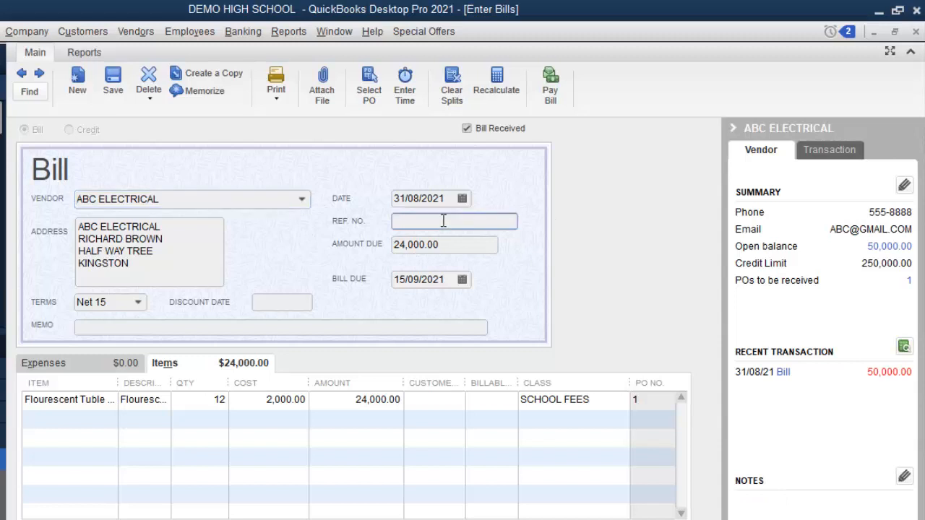
pyautogui.write('98765431')
pyautogui.moveTo(167, 386); pyautogui.dragTo(239, 383)
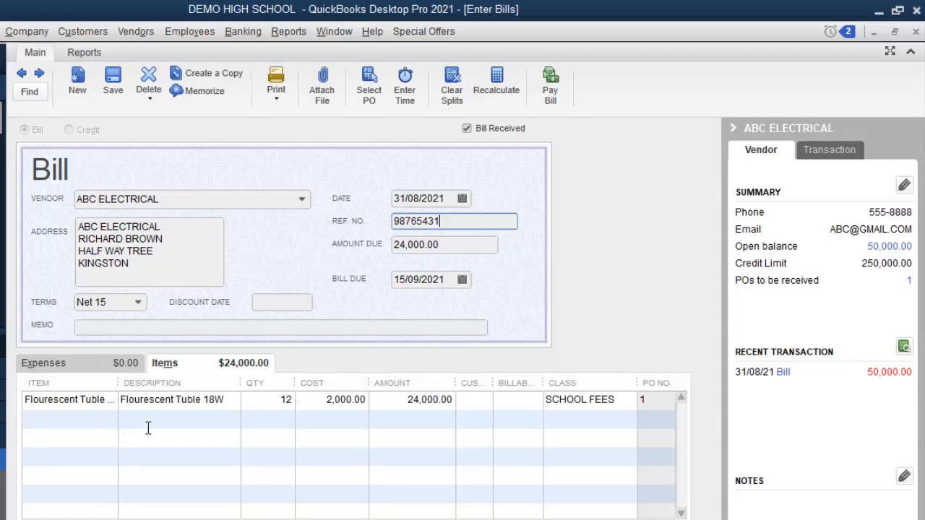
pyautogui.click(462, 199)
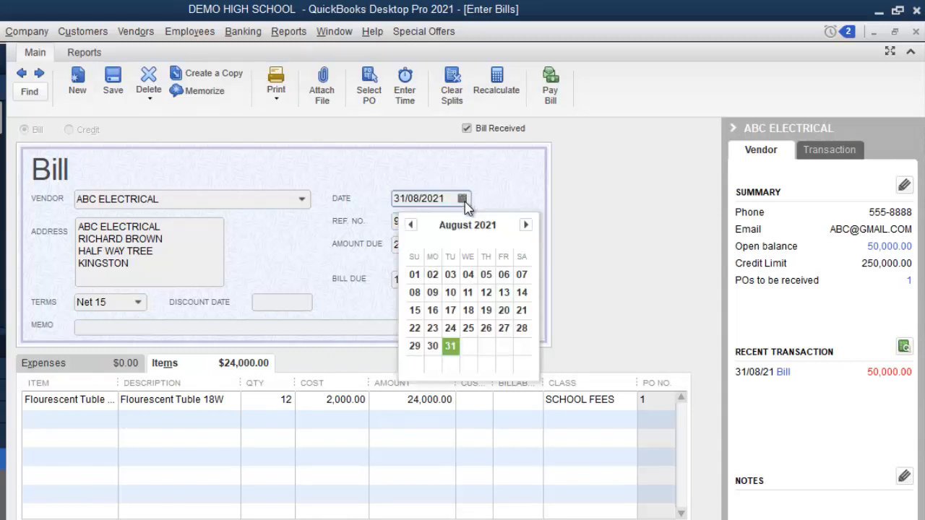
pyautogui.click(525, 224)
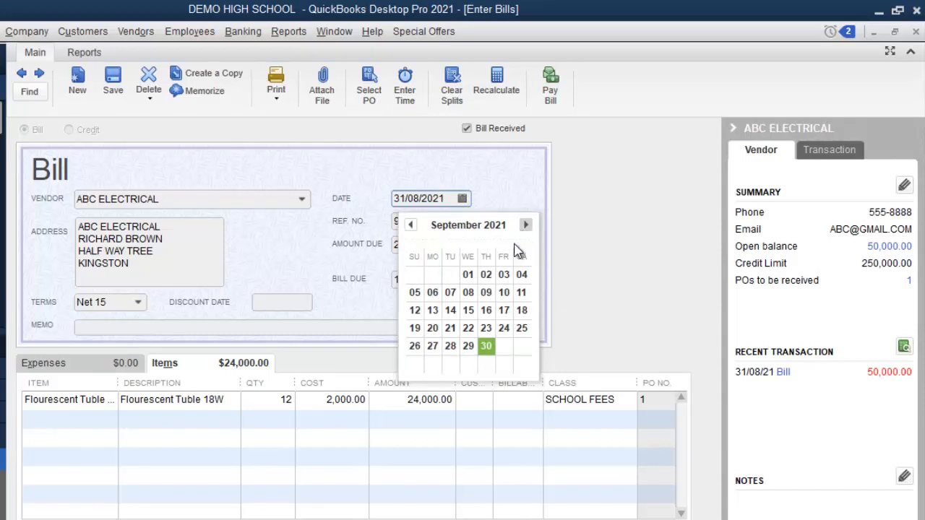
pyautogui.click(470, 346)
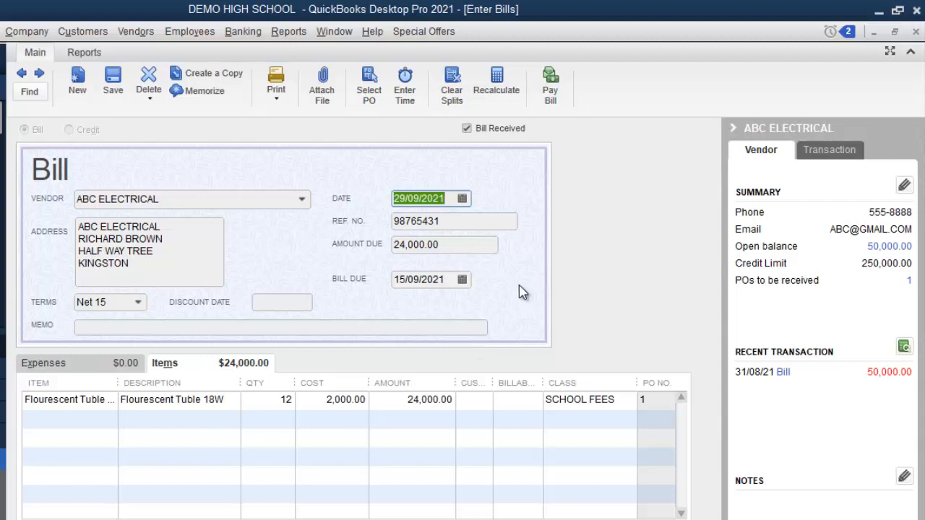
pyautogui.click(425, 279)
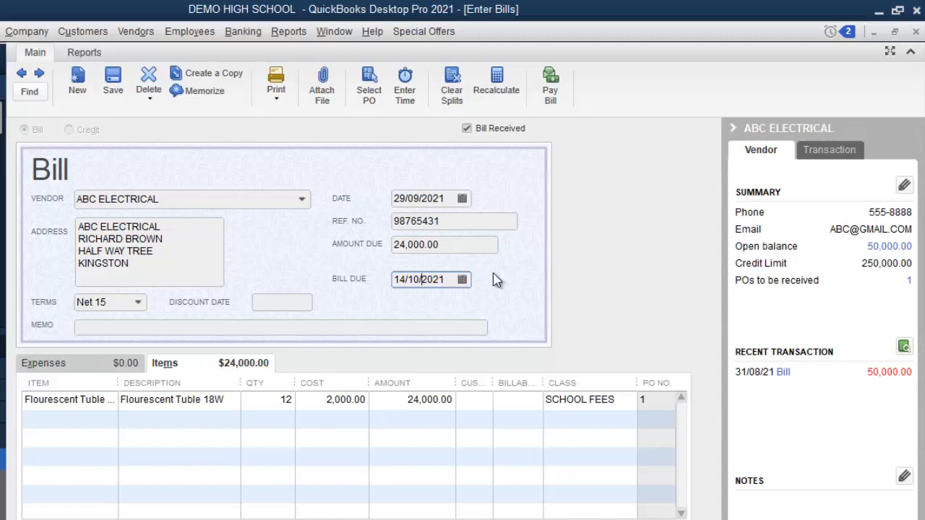
# Step: Enter the memo 'LIGHTS FOR AUDITORIUM' and save the bill
pyautogui.click(242, 327)
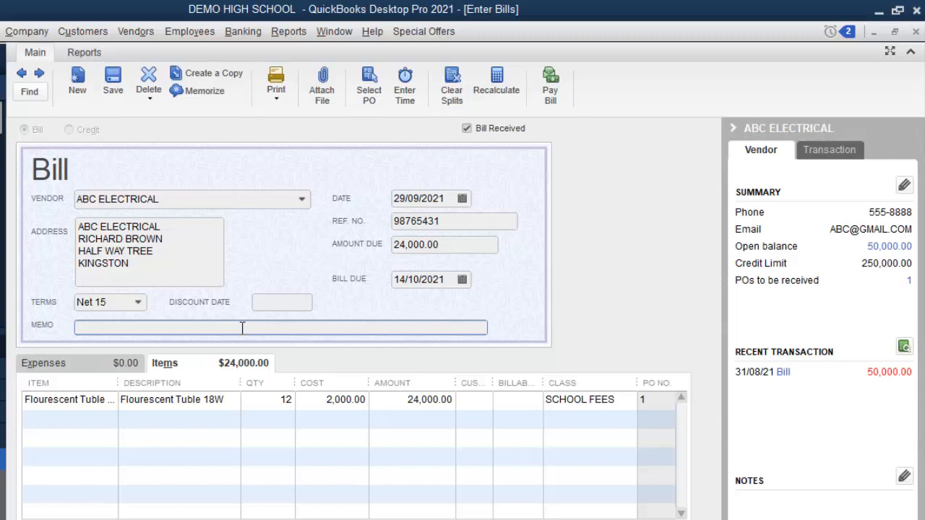
pyautogui.write('LIGHTS FOR AU')
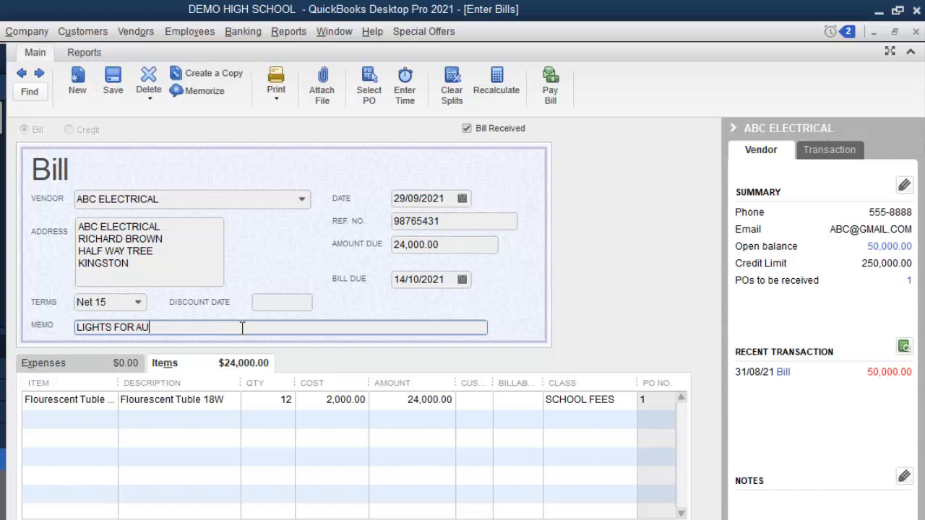
pyautogui.write('DITORIUM')
pyautogui.hotkey('alt', 'a')
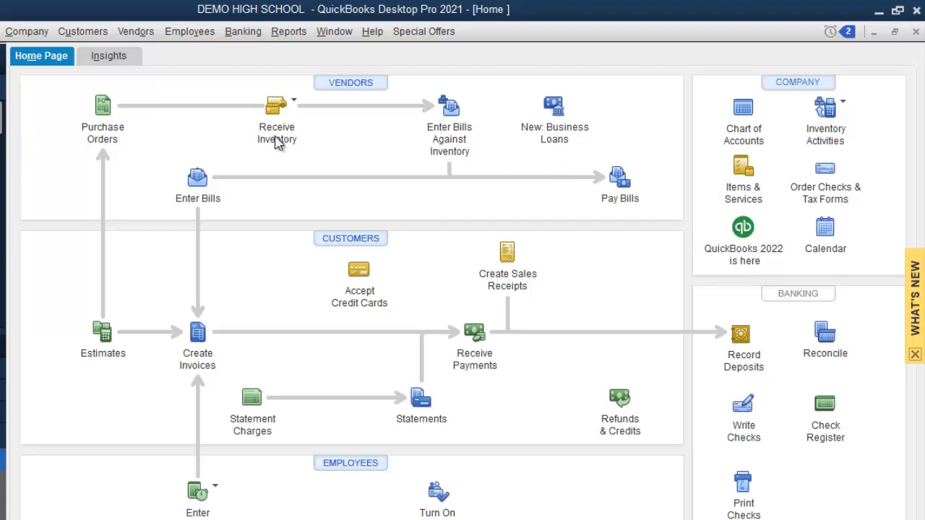
# Step: Open the Accounts Payable register from the Chart of Accounts, showing 204,000.00 ending balance
pyautogui.doubleClick(744, 123)
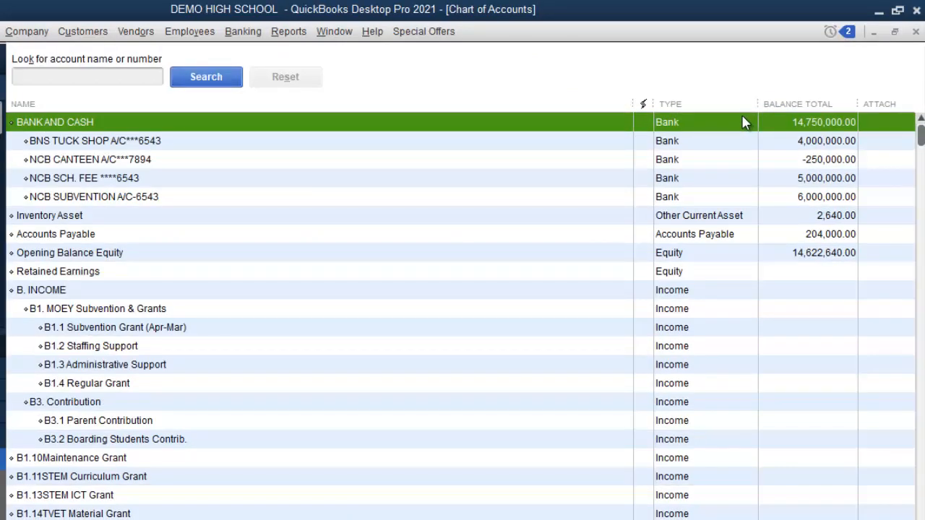
pyautogui.click(90, 237)
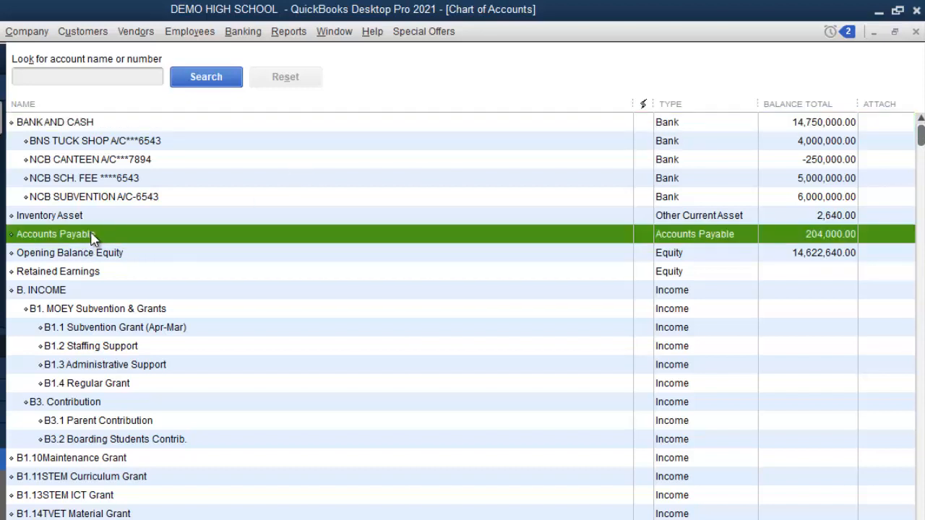
pyautogui.doubleClick(838, 238)
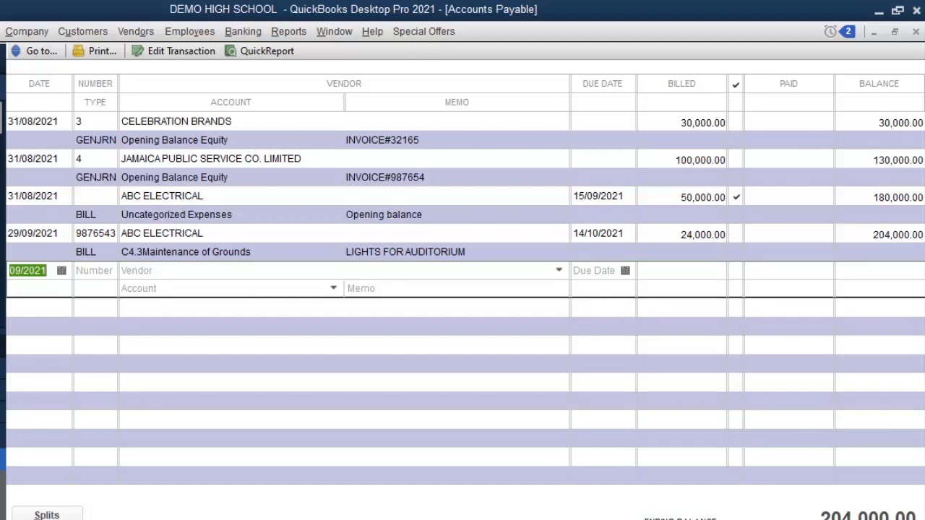
# Step: Switch the register to 1-Line view, close it and return to the Home page
pyautogui.hotkey('alt', '1')
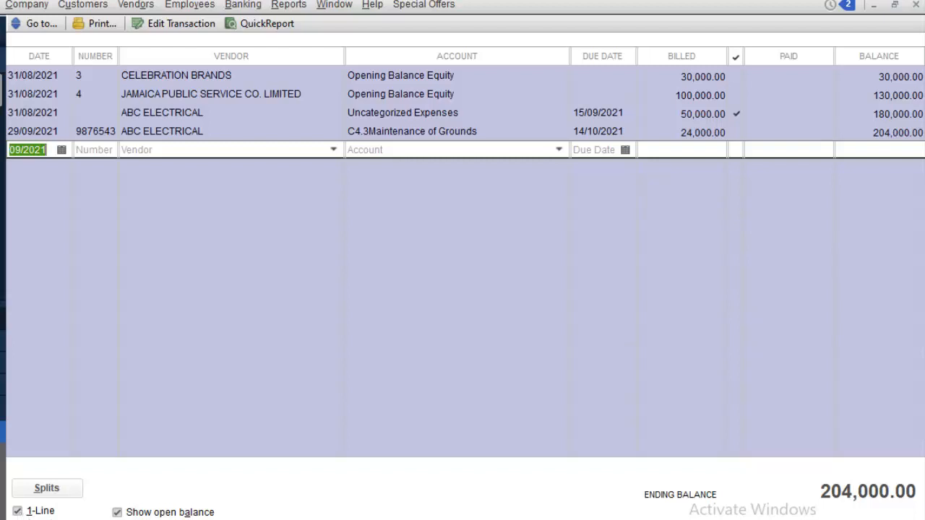
pyautogui.click(915, 6)
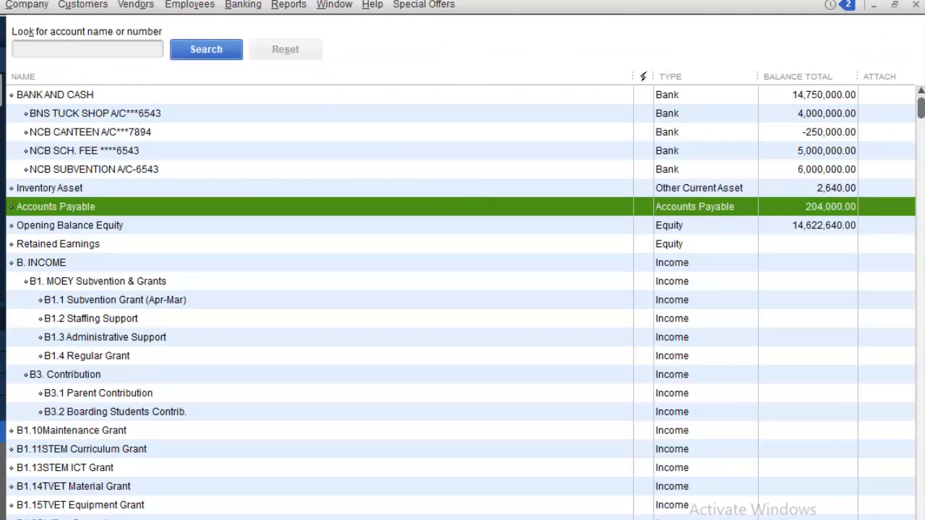
pyautogui.click(2, 100)
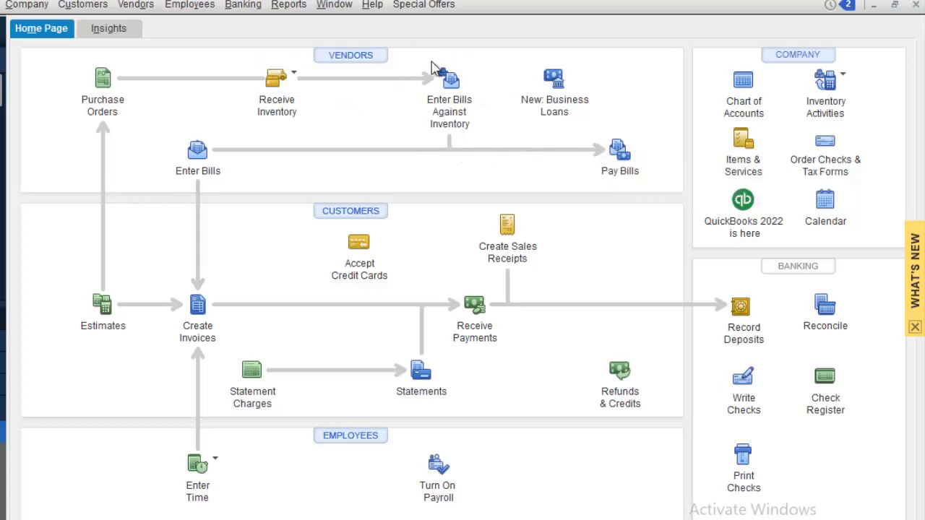
# Step: Open Pay Bills showing all four unpaid bills, keeping Check as the payment method
pyautogui.click(614, 158)
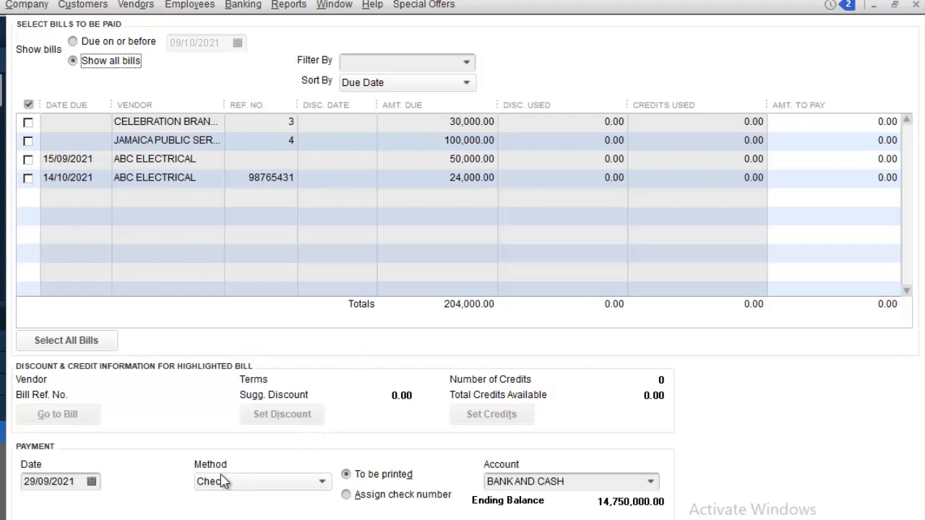
pyautogui.click(321, 484)
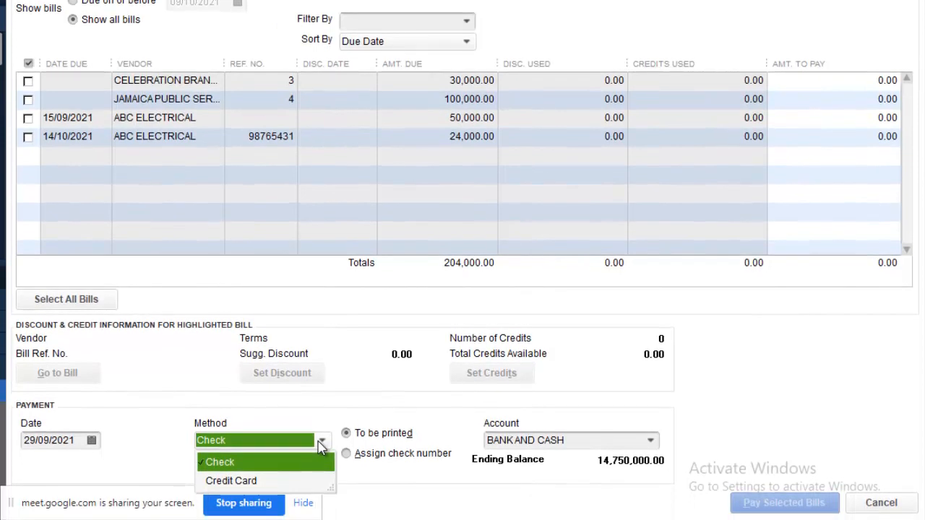
pyautogui.click(321, 446)
pyautogui.click(651, 442)
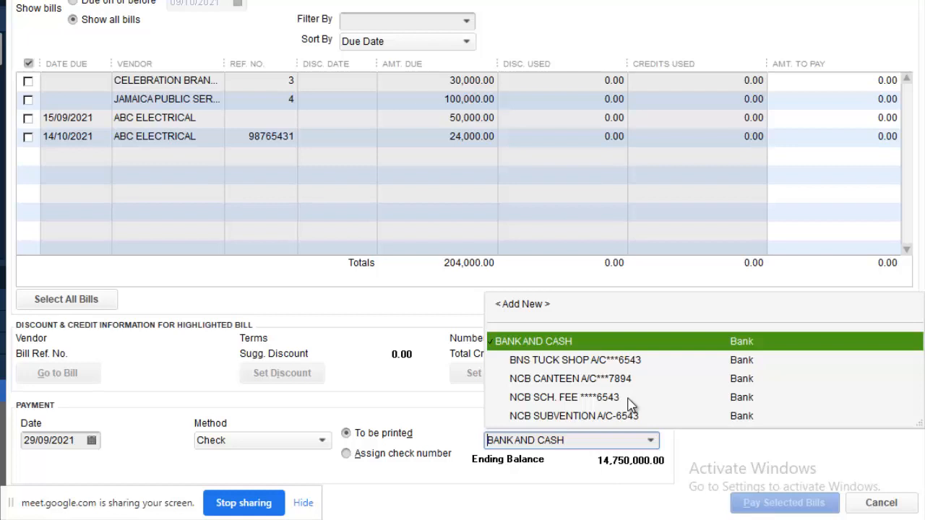
# Step: Pay from NCB SCH. FEE, mark both ABC Electrical bills, and choose Assign check number
pyautogui.click(628, 400)
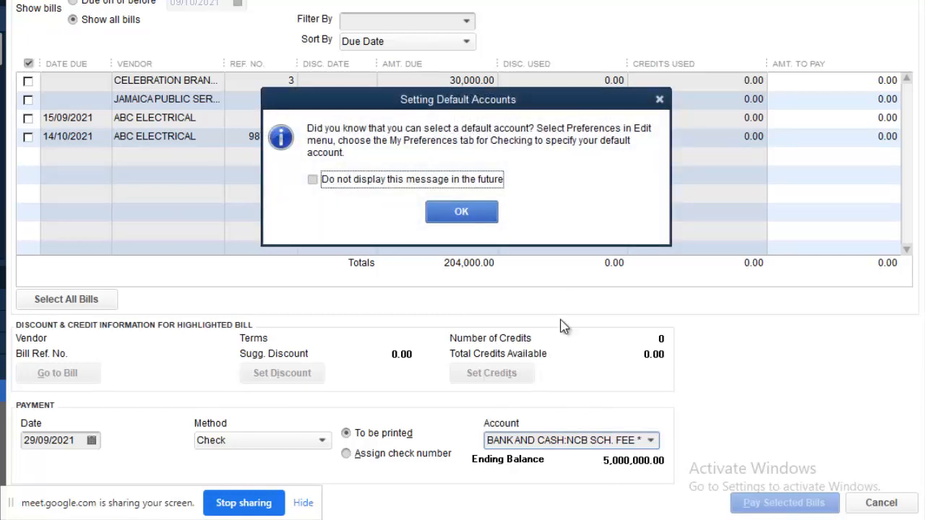
pyautogui.click(479, 213)
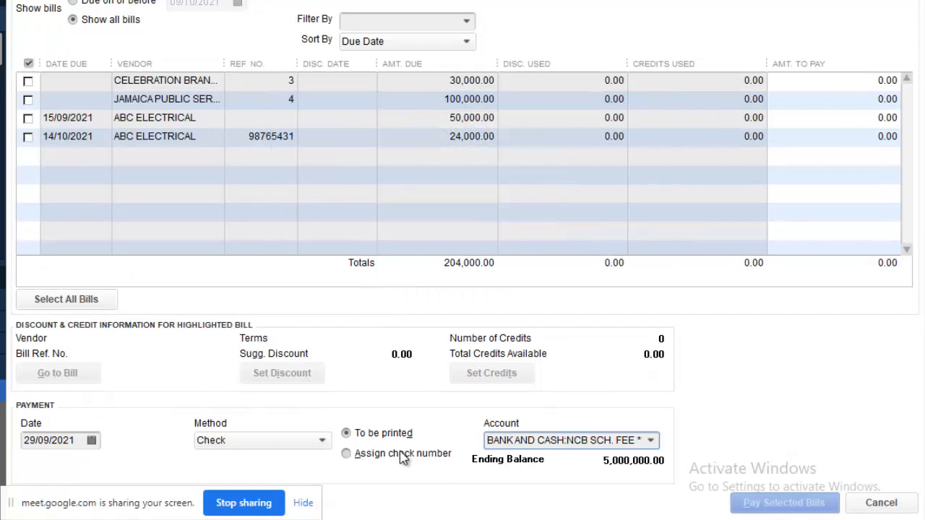
pyautogui.click(29, 118)
pyautogui.click(28, 137)
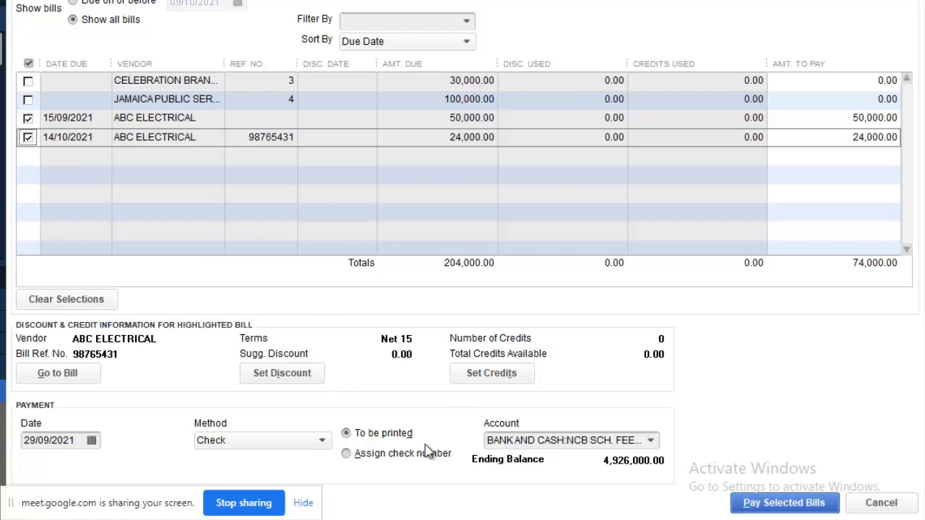
pyautogui.click(347, 454)
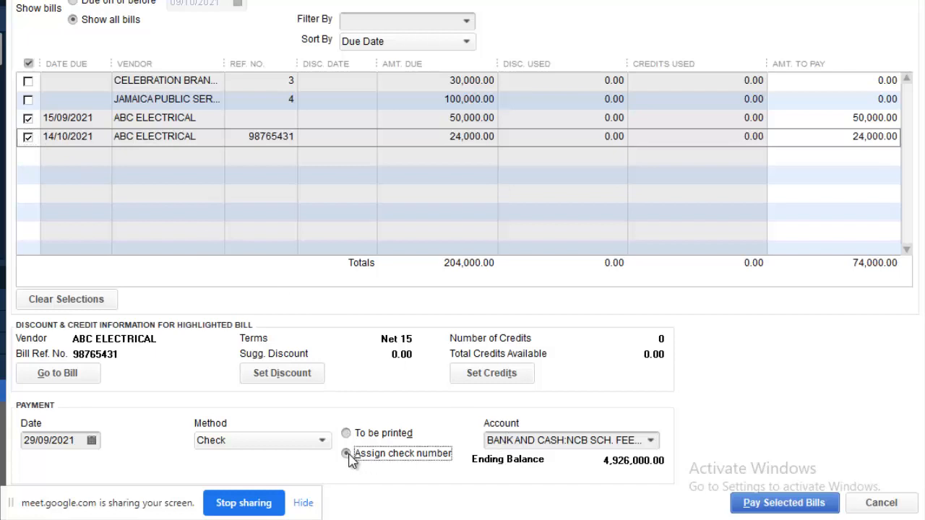
# Step: Pay the selected bills with check number 1234 and close the Payment Summary
pyautogui.click(794, 506)
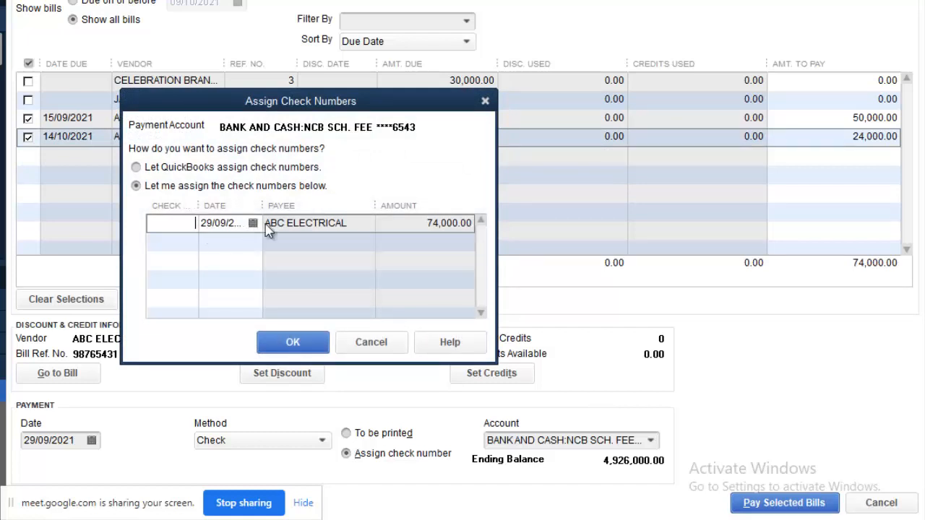
pyautogui.moveTo(384, 112); pyautogui.dragTo(462, 184)
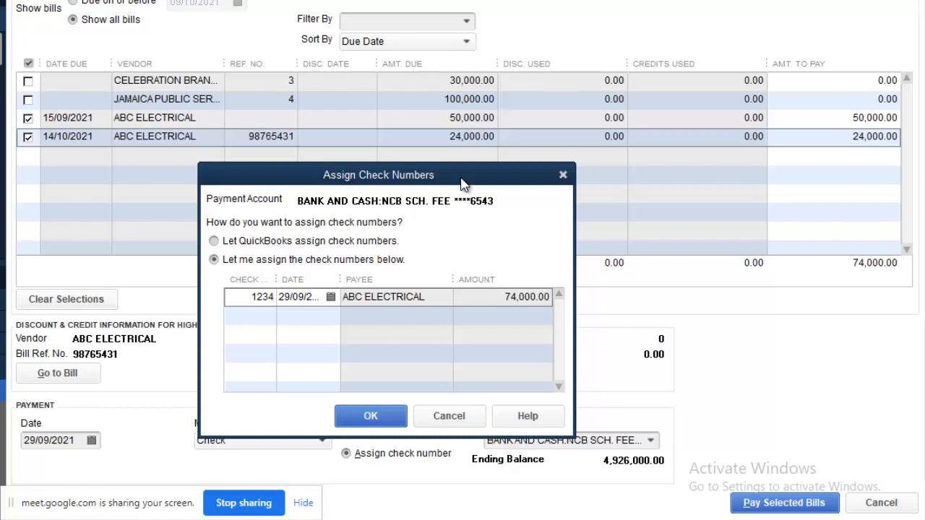
pyautogui.click(383, 417)
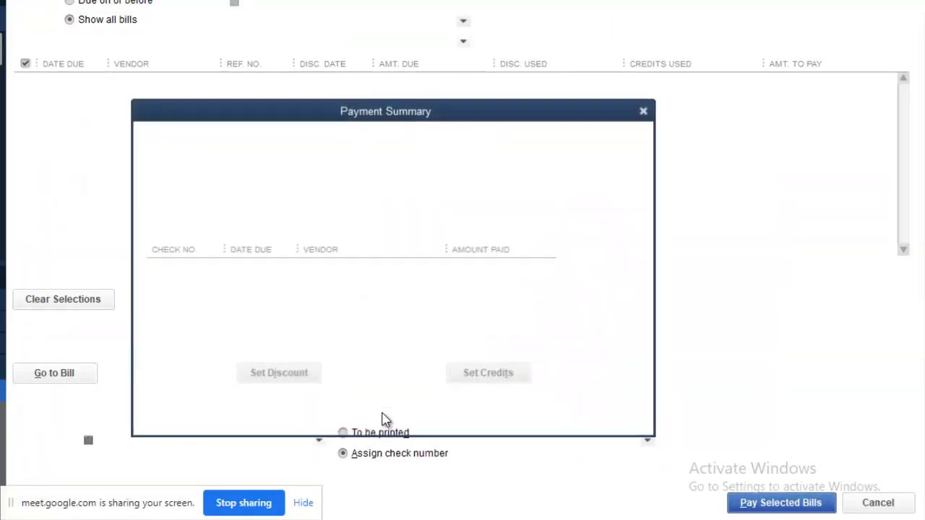
pyautogui.click(438, 409)
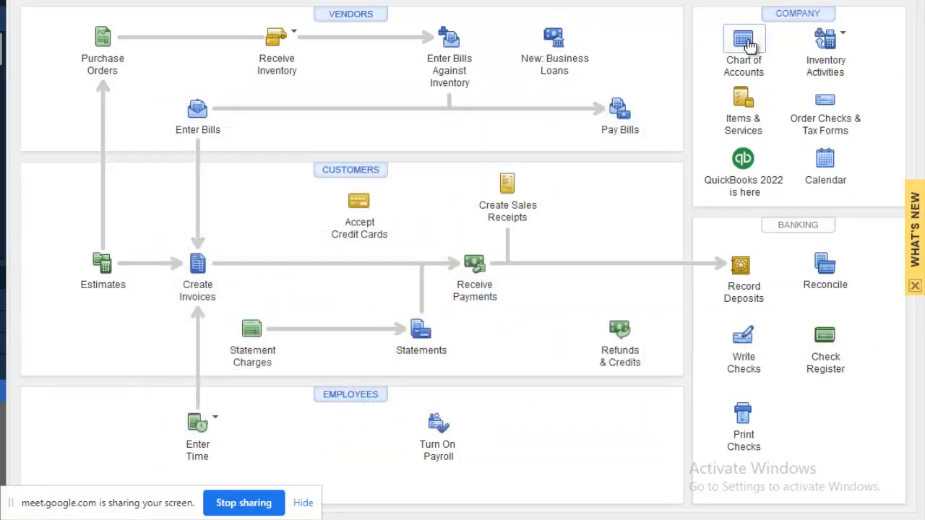
# Step: Open the Chart of Accounts and review the Accounts Payable register
pyautogui.click(749, 46)
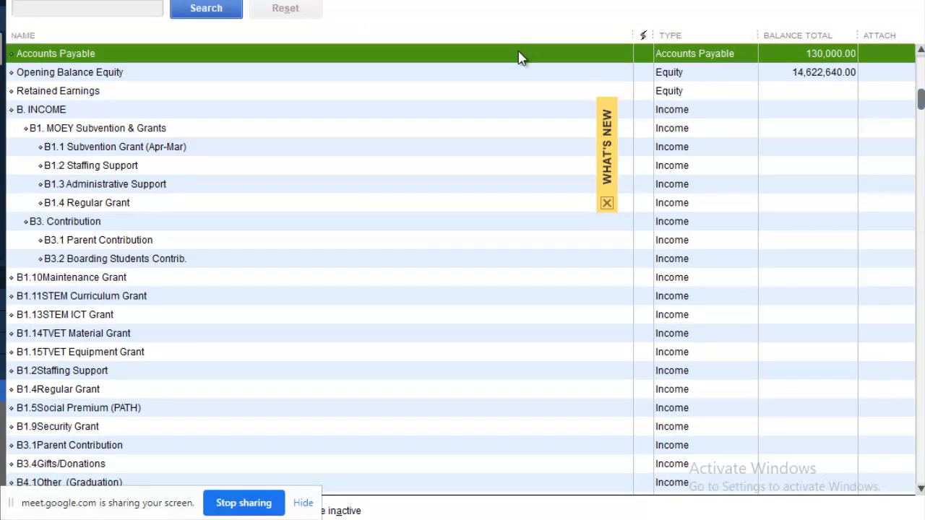
pyautogui.doubleClick(519, 57)
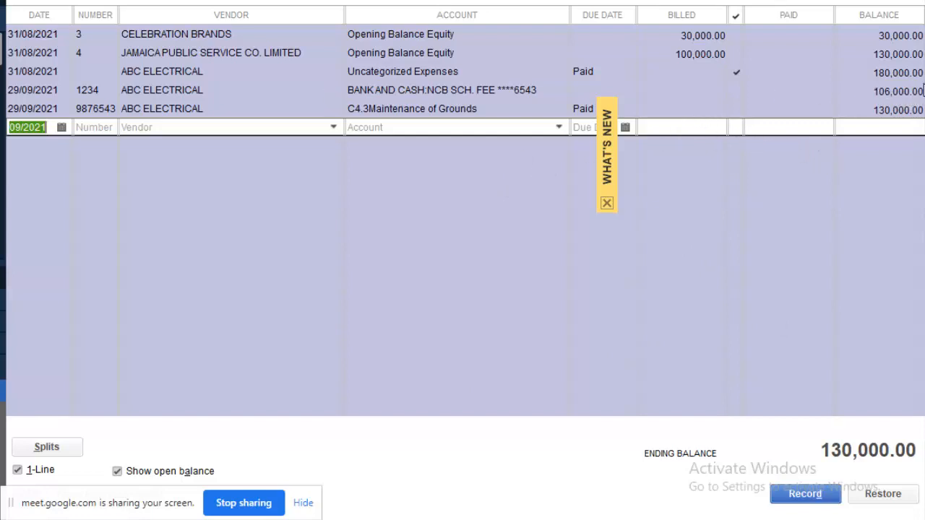
pyautogui.press('Escape')
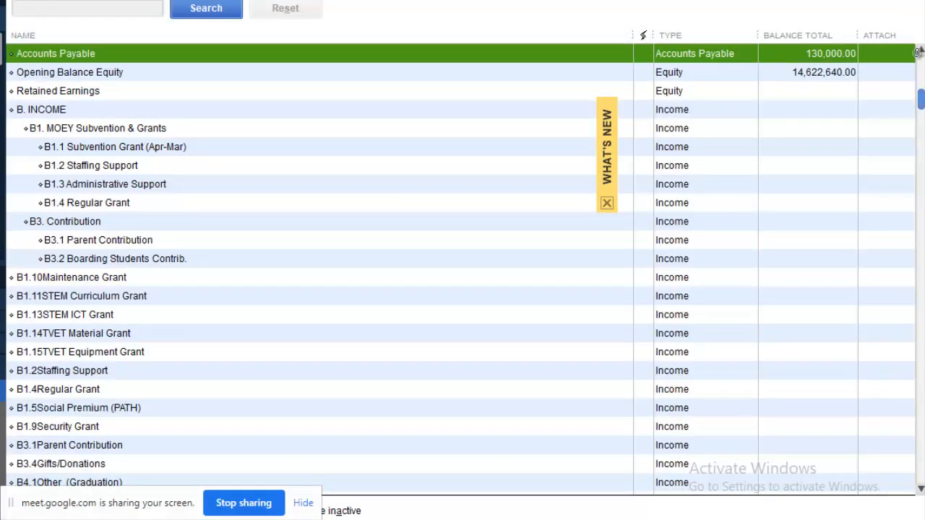
# Step: View the NCB SCH. FEE register in 1-Line mode to confirm check 1234, then close it
pyautogui.scroll(2, 463, 267)
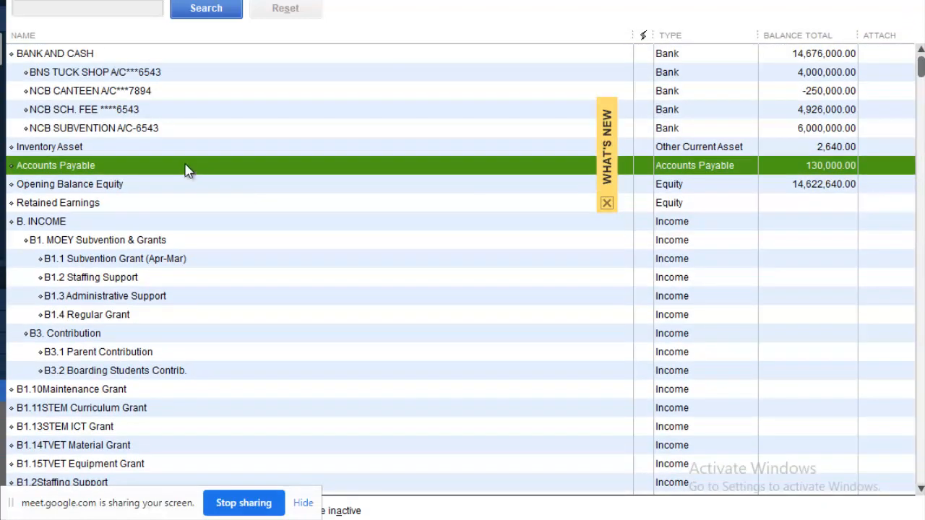
pyautogui.click(838, 111)
pyautogui.doubleClick(840, 116)
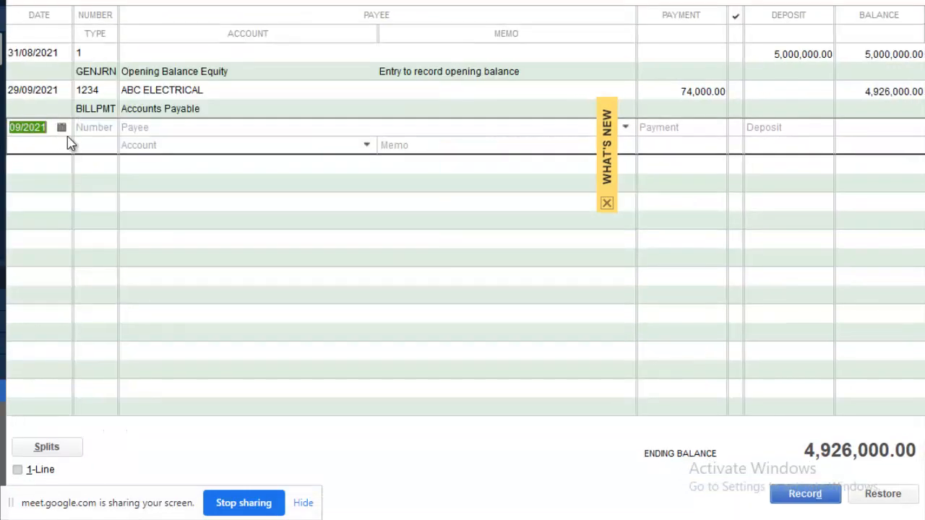
pyautogui.click(17, 470)
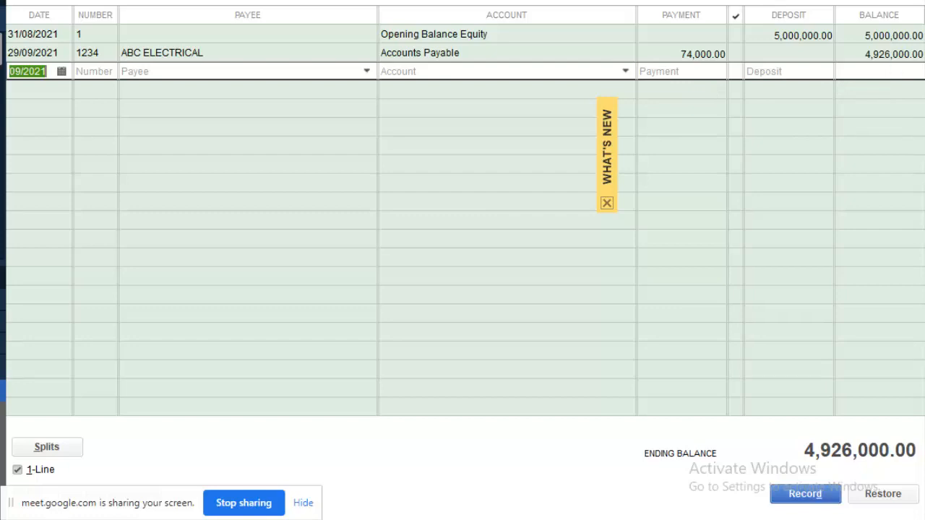
pyautogui.hotkey('ctrl', 'a')
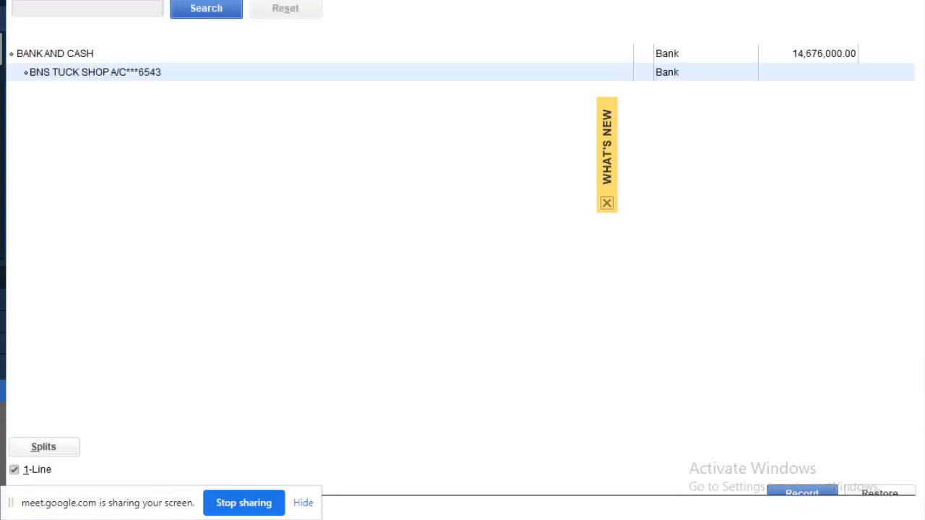
# Step: Close the Chart of Accounts, reveal the accounts payable reports bullet on the slide, and return to QuickBooks
pyautogui.press('Escape')
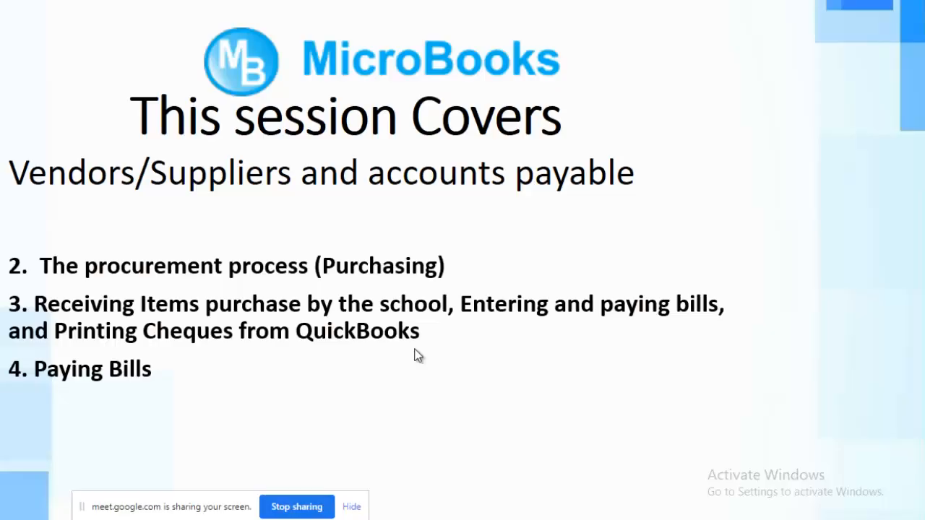
pyautogui.click(415, 350)
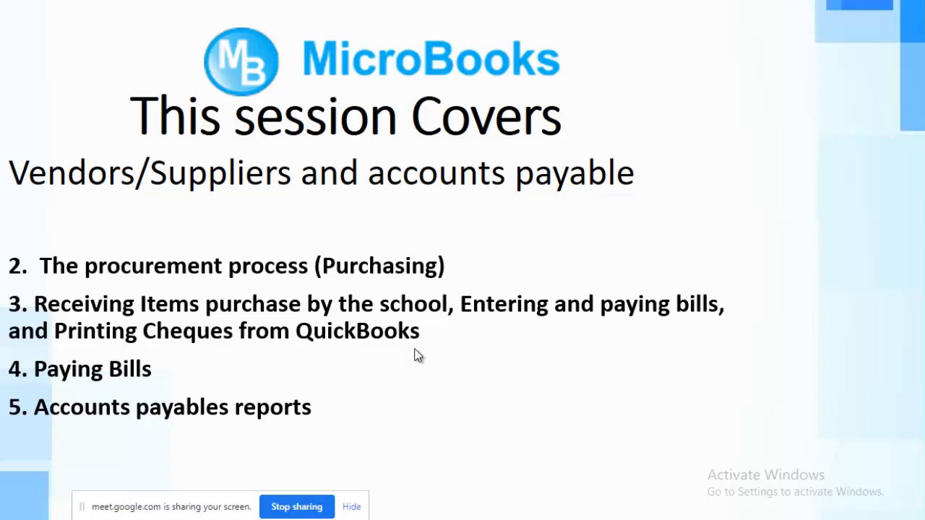
pyautogui.hotkey('alt', 'Tab')
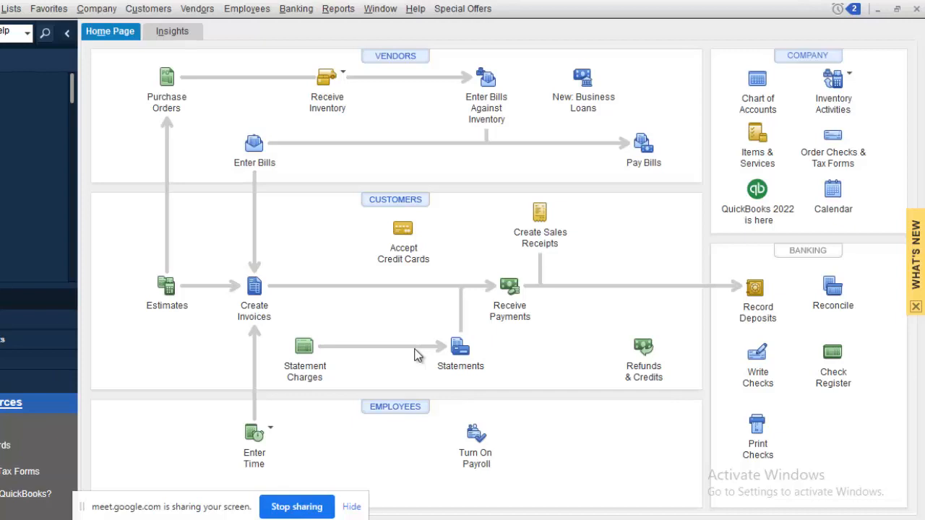
# Step: Run the Vendors & Payables Vendor Balance Detail report to confirm ABC Electrical's balance is 0.00
pyautogui.click(345, 10)
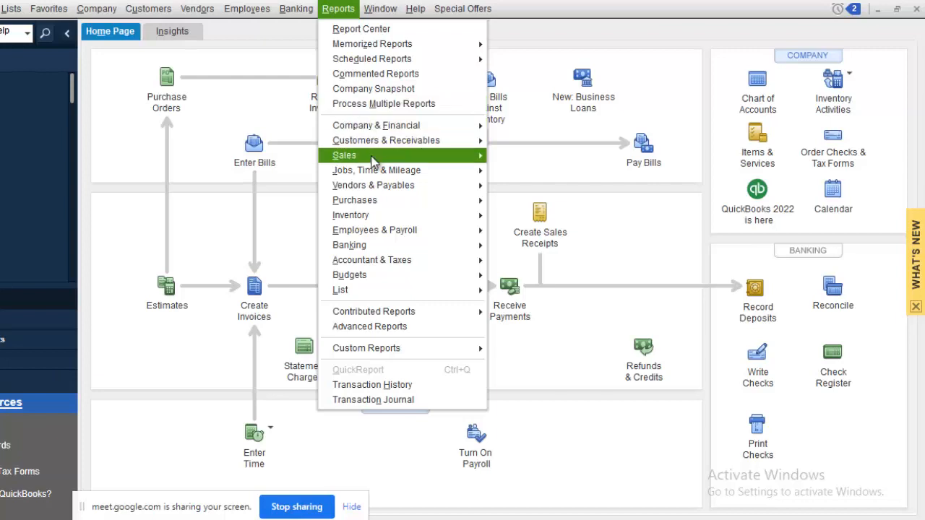
pyautogui.moveTo(374, 177)
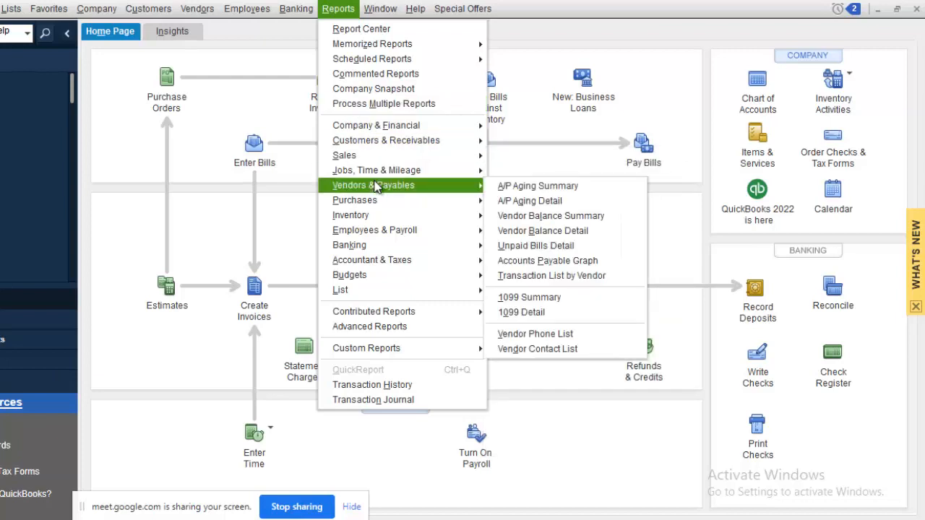
pyautogui.moveTo(466, 172)
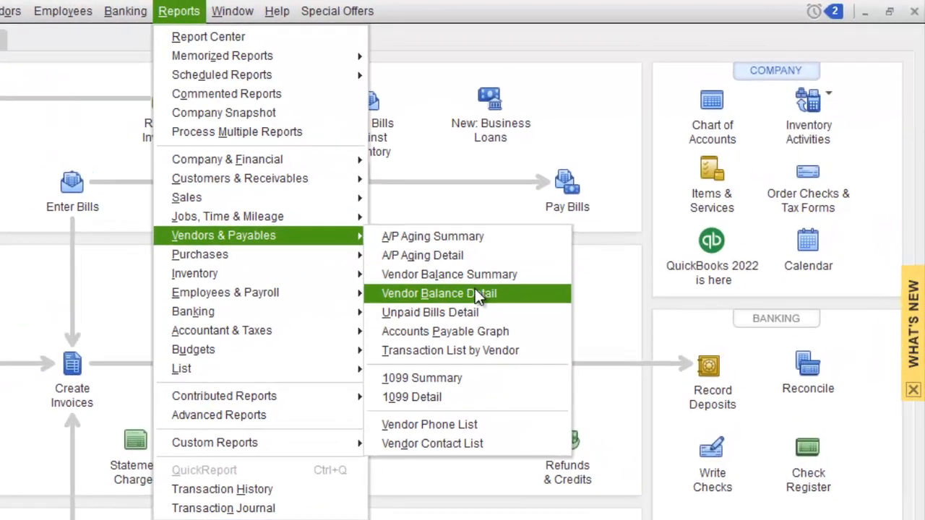
pyautogui.click(475, 288)
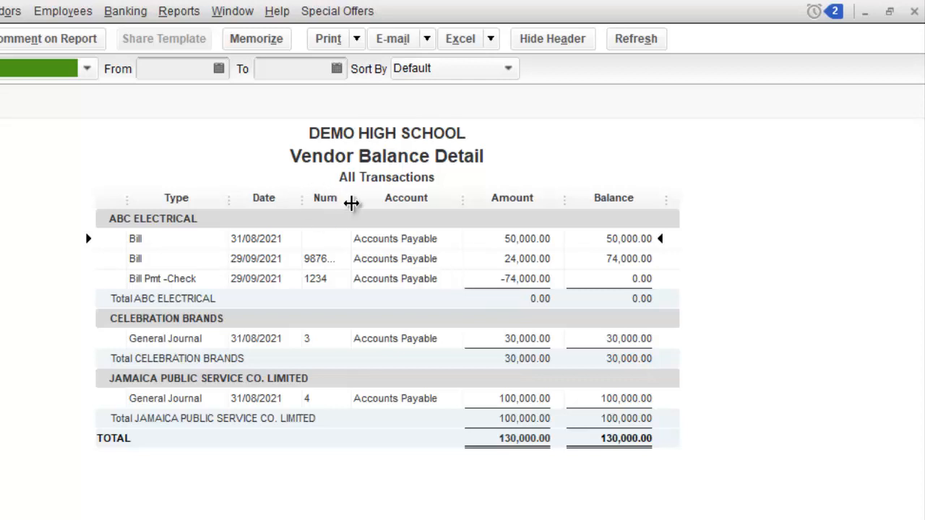
# Step: Widen the report's Num column so the full reference 98765431 is visible
pyautogui.moveTo(352, 201); pyautogui.dragTo(388, 200)
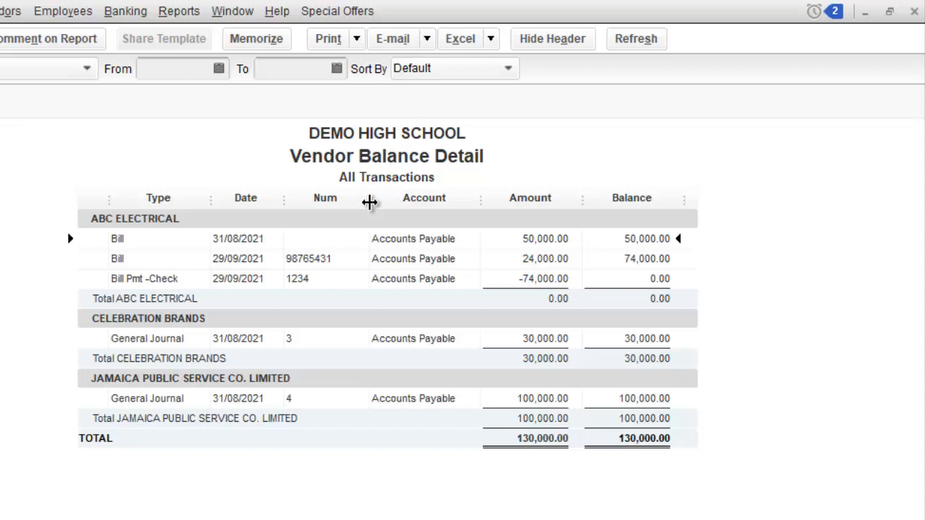
pyautogui.moveTo(368, 203); pyautogui.dragTo(368, 203)
# Step: Close the Vendor Balance Detail report without memorizing its modified settings
pyautogui.click(184, 15)
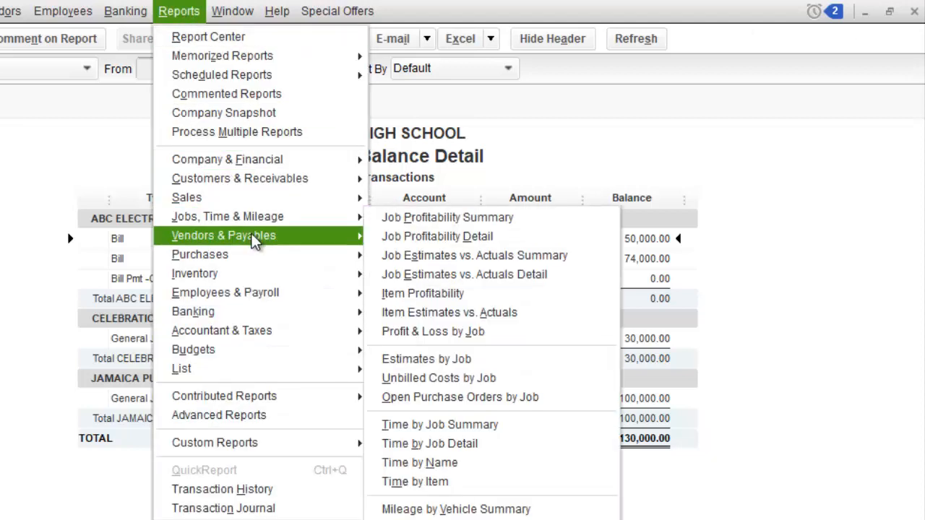
pyautogui.moveTo(252, 240)
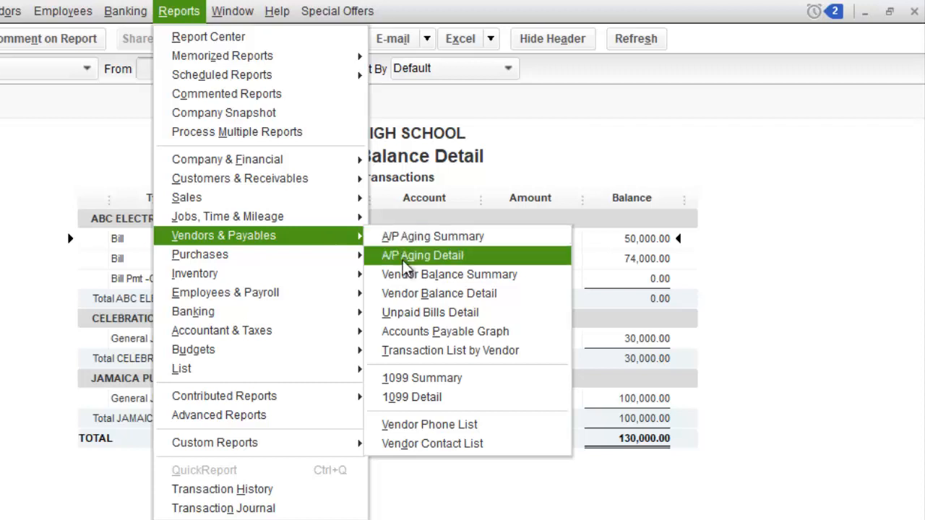
pyautogui.click(506, 506)
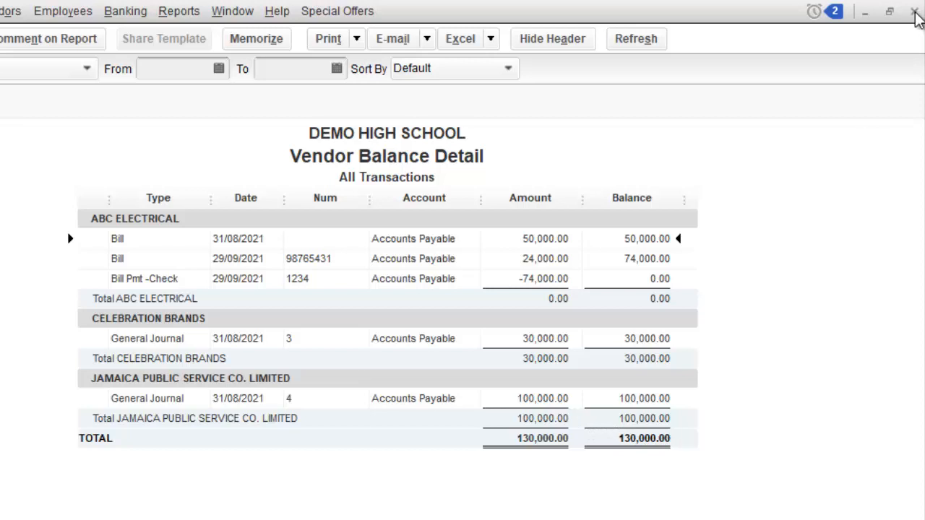
pyautogui.click(914, 11)
pyautogui.click(381, 308)
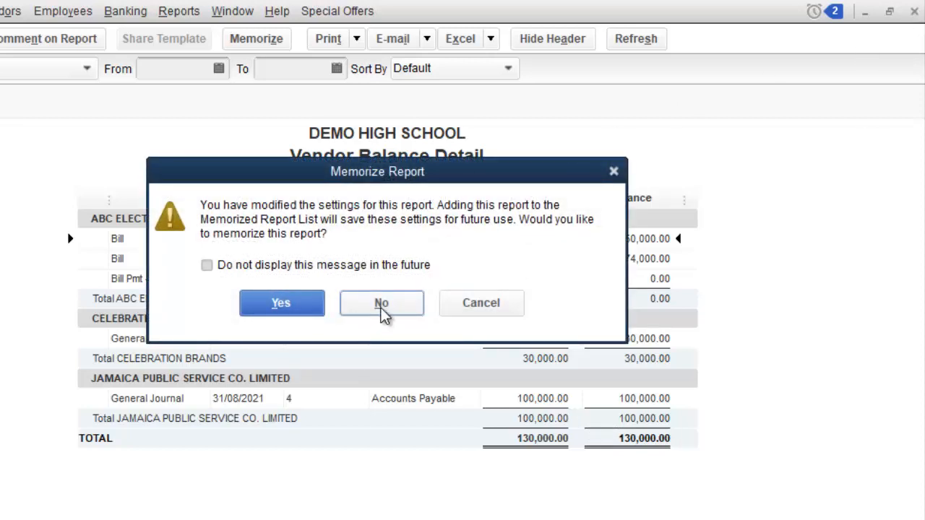